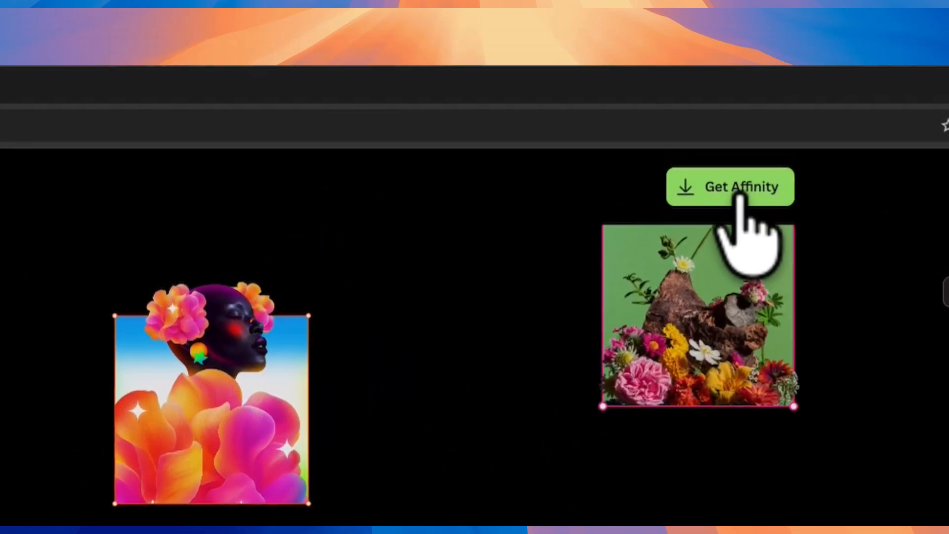
- Download the Affinity installer for macOS from the Affinity website
left_click(755, 76)
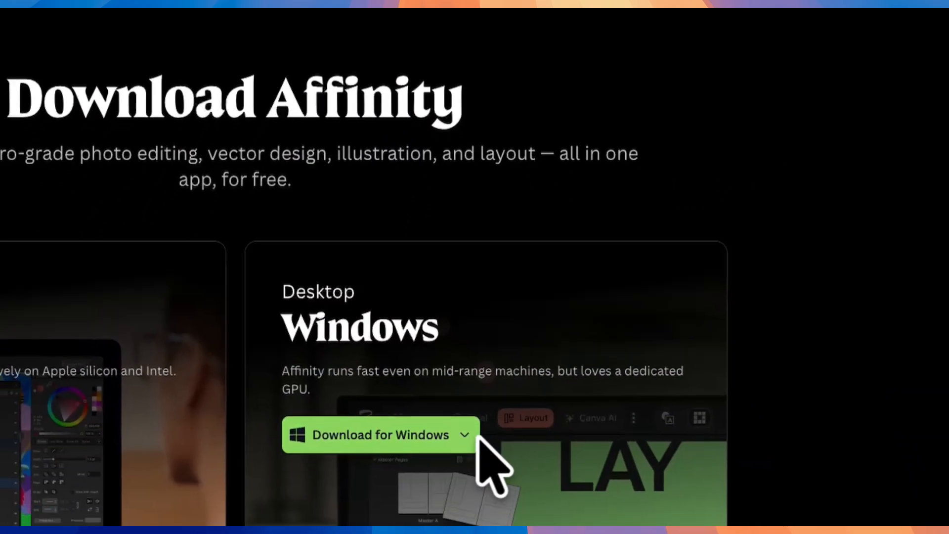
left_click(469, 374)
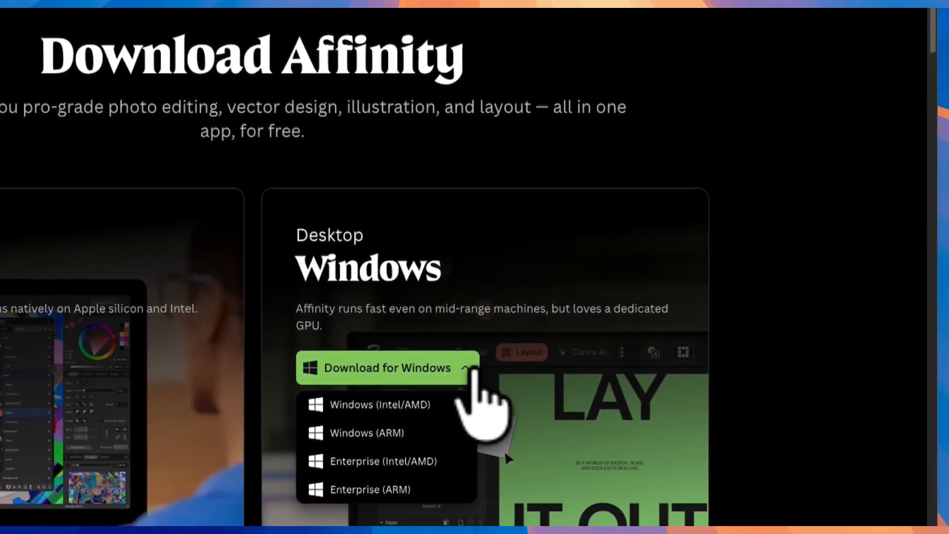
left_click(470, 373)
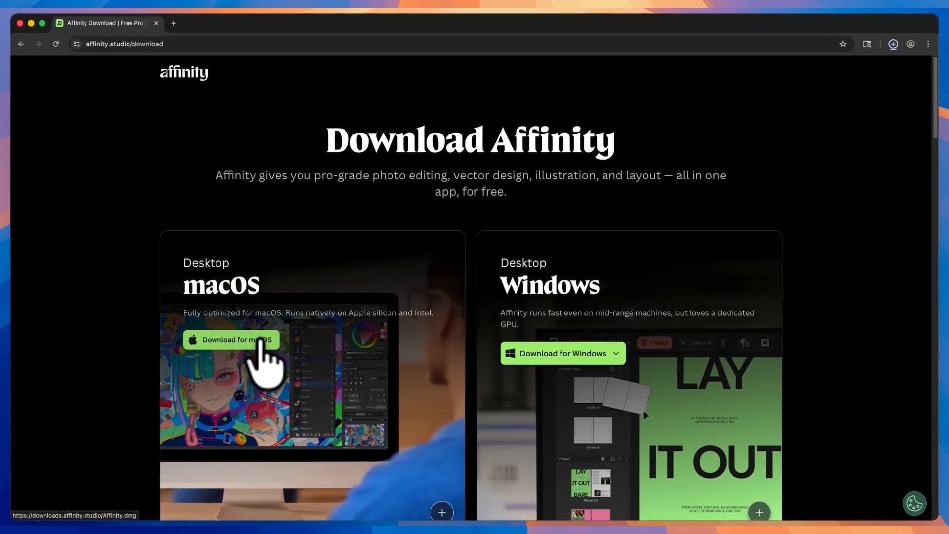
left_click(259, 340)
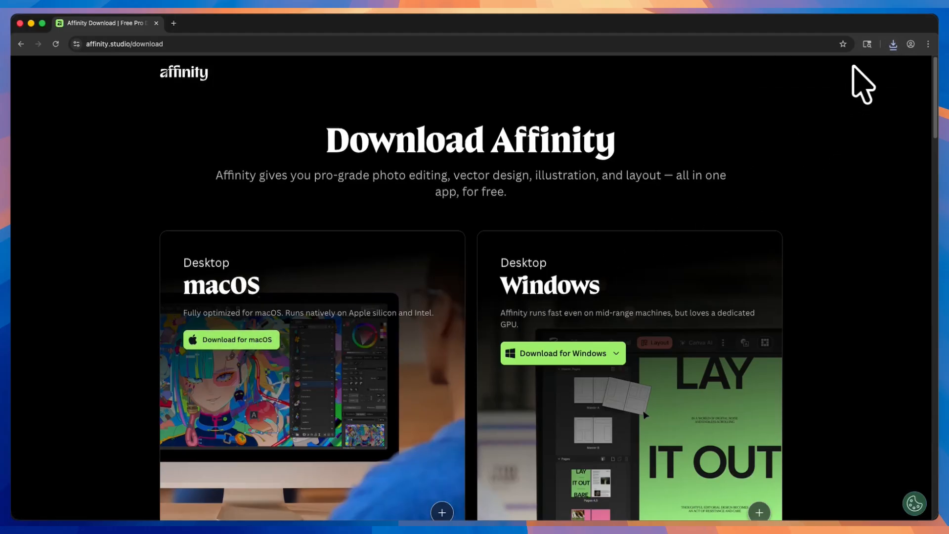
- Open the downloaded Affinity.dmg and copy Affinity into the Applications folder
left_click(893, 44)
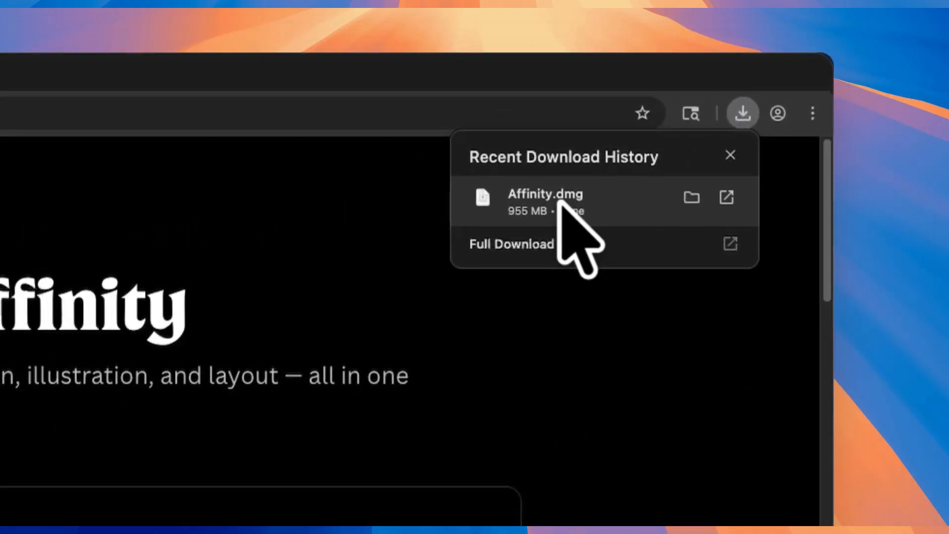
left_click(560, 201)
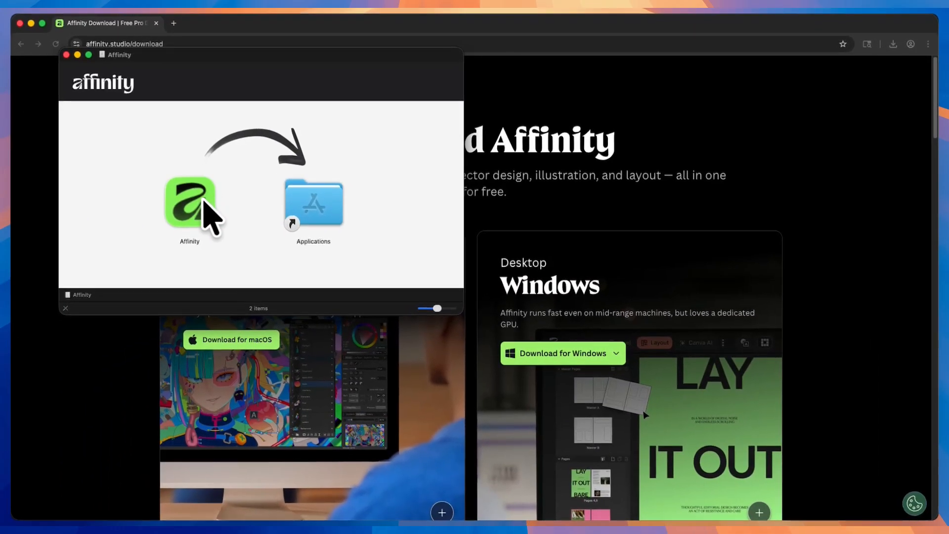
left_click_drag(204, 200, 306, 207)
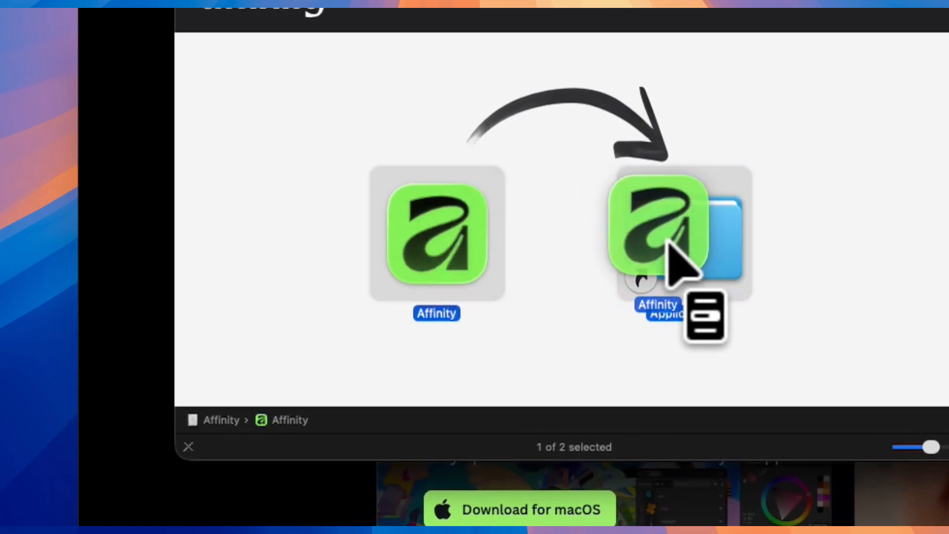
left_click_drag(668, 241, 677, 238)
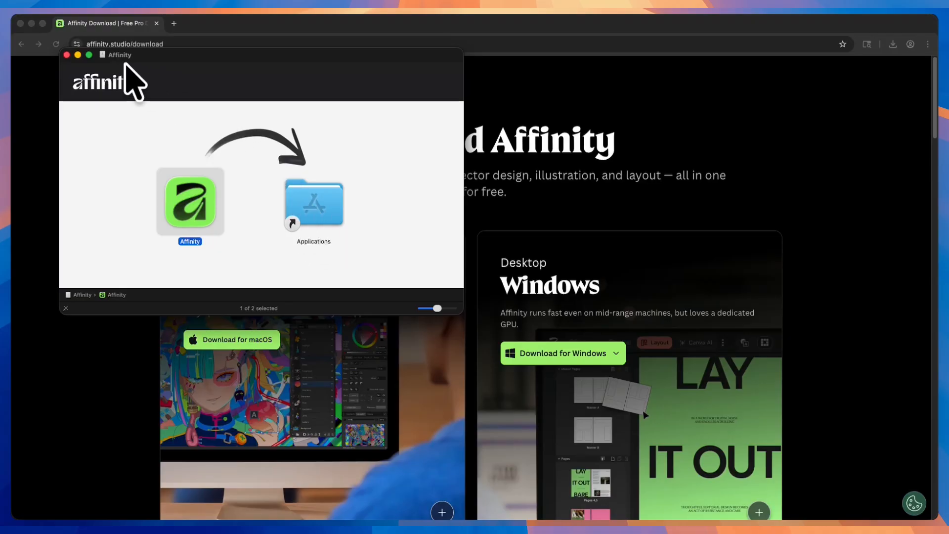
left_click(68, 54)
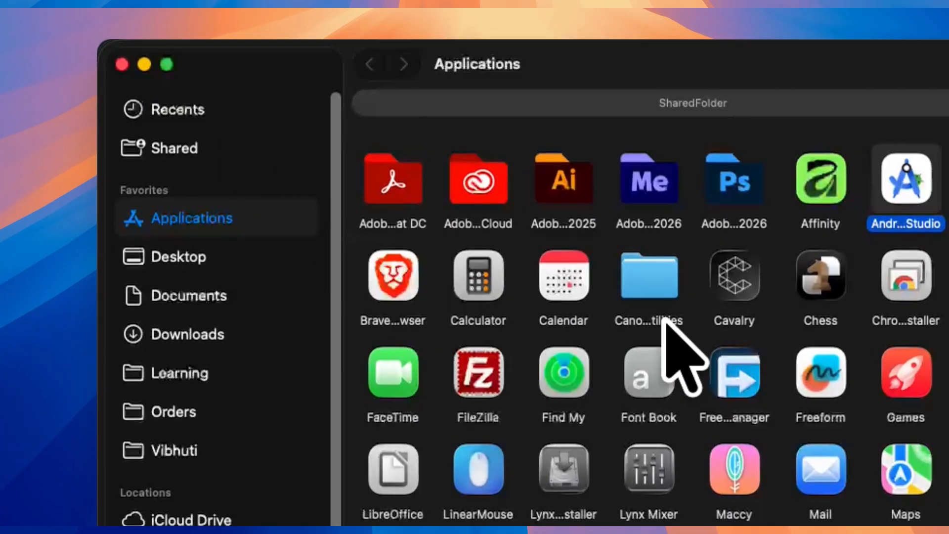
- Launch Affinity from the Applications folder
left_click(828, 192)
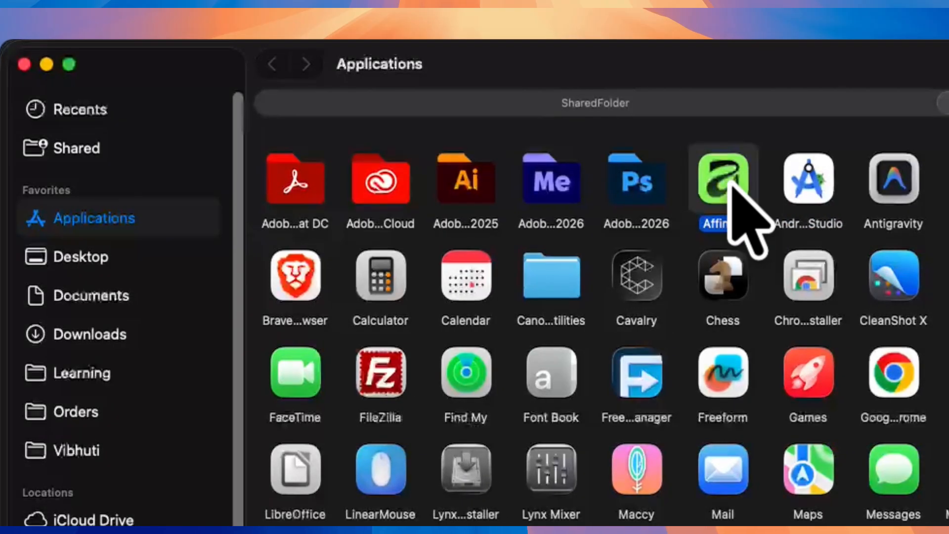
double_click(731, 186)
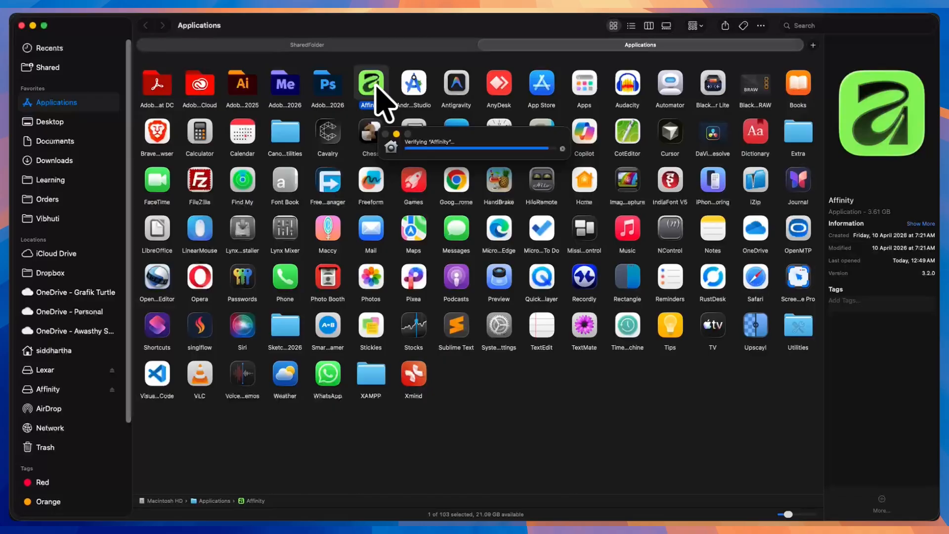
left_click(500, 228)
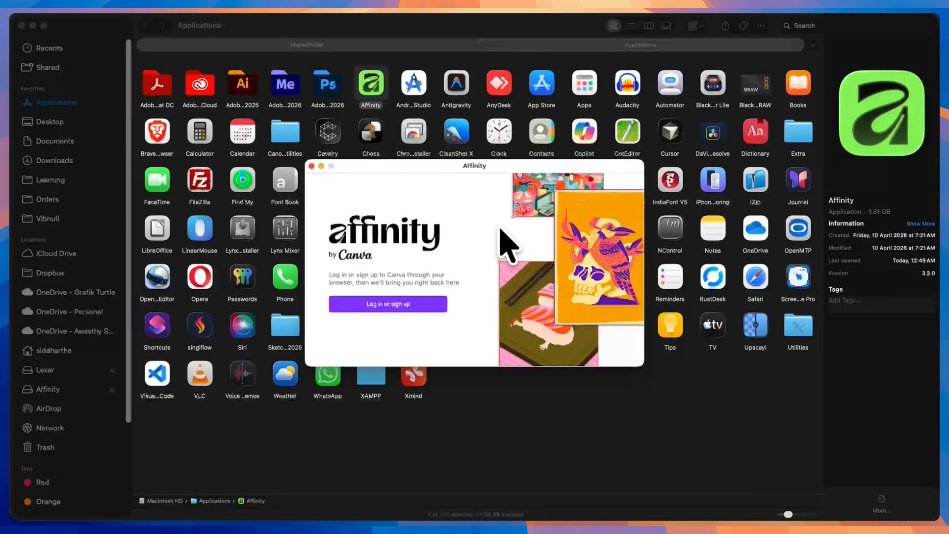
- Log in to Affinity through Canva by continuing with a Google account
left_click(401, 304)
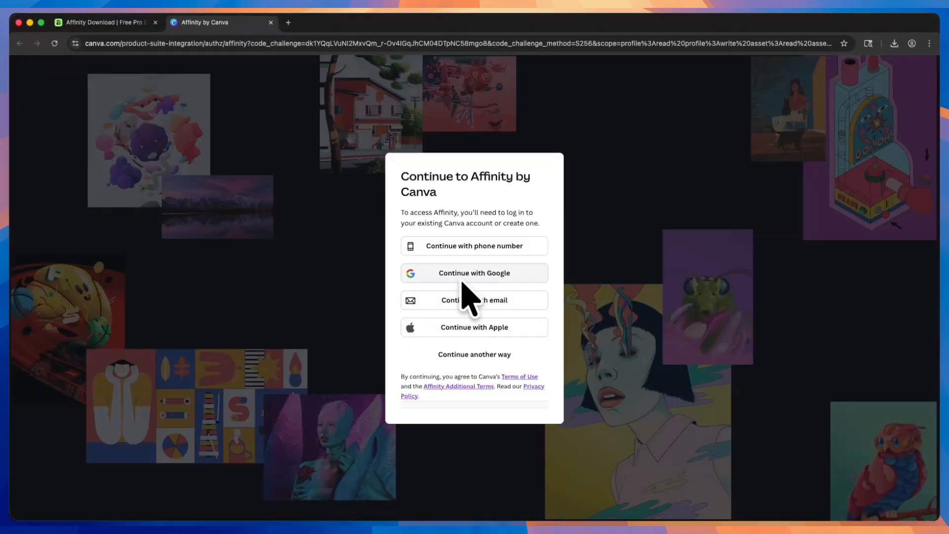
left_click(463, 274)
left_click(318, 278)
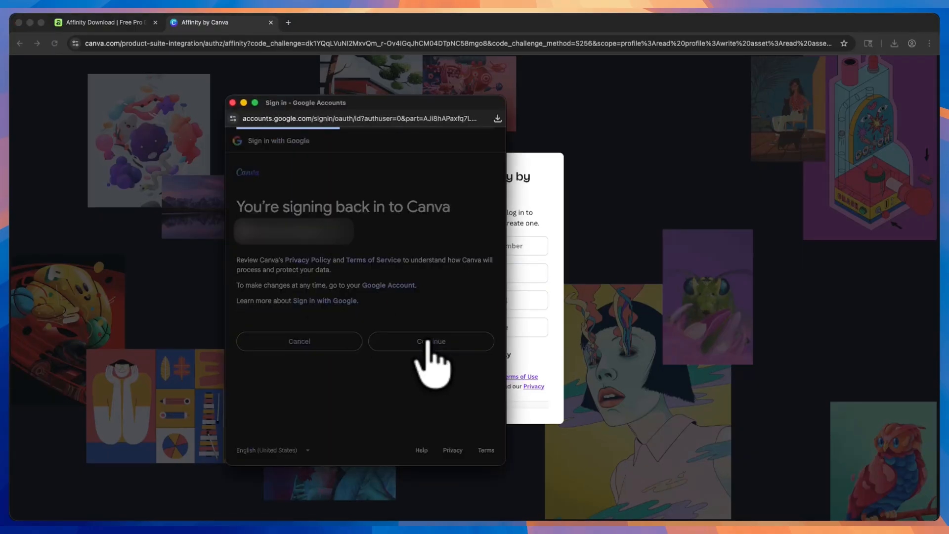
left_click(426, 341)
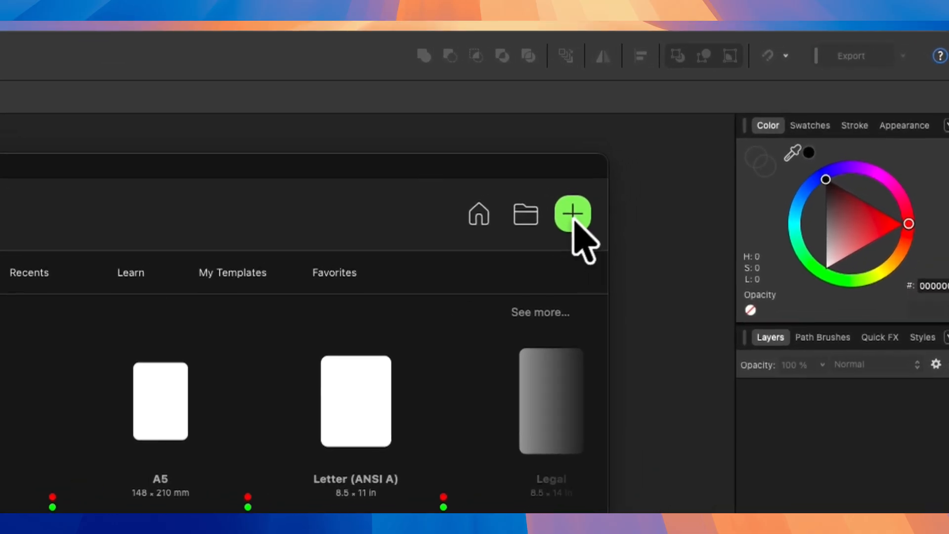
- Create a new A4 document (210 × 297 mm) from the page size presets
left_click(720, 128)
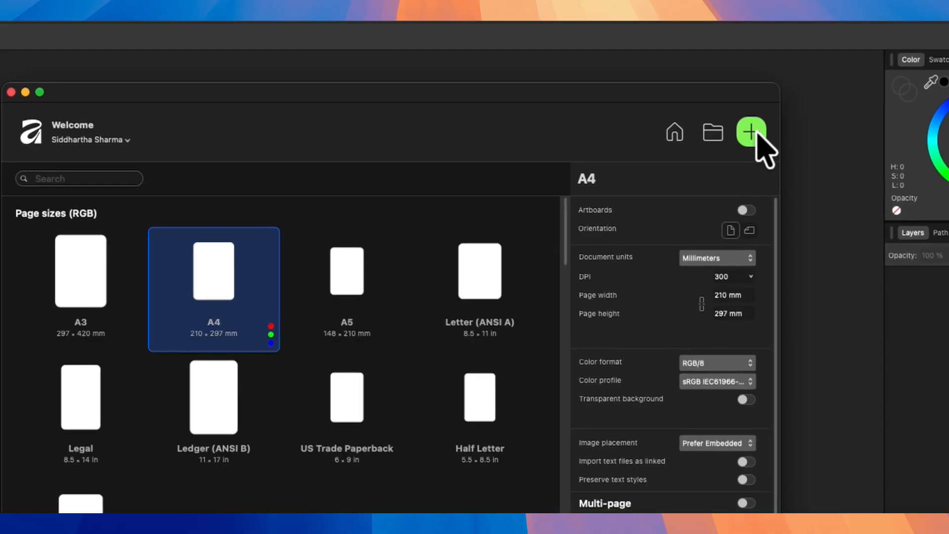
left_click(349, 270)
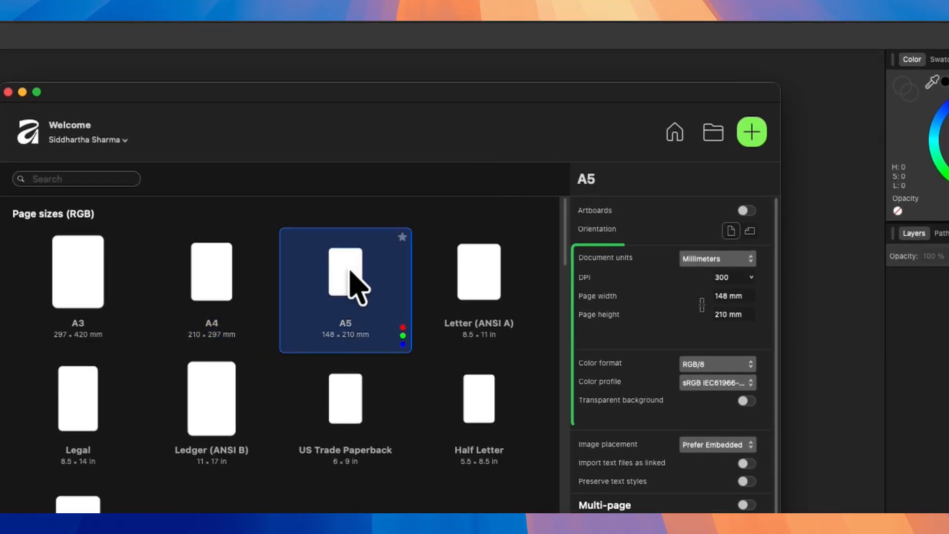
left_click(466, 285)
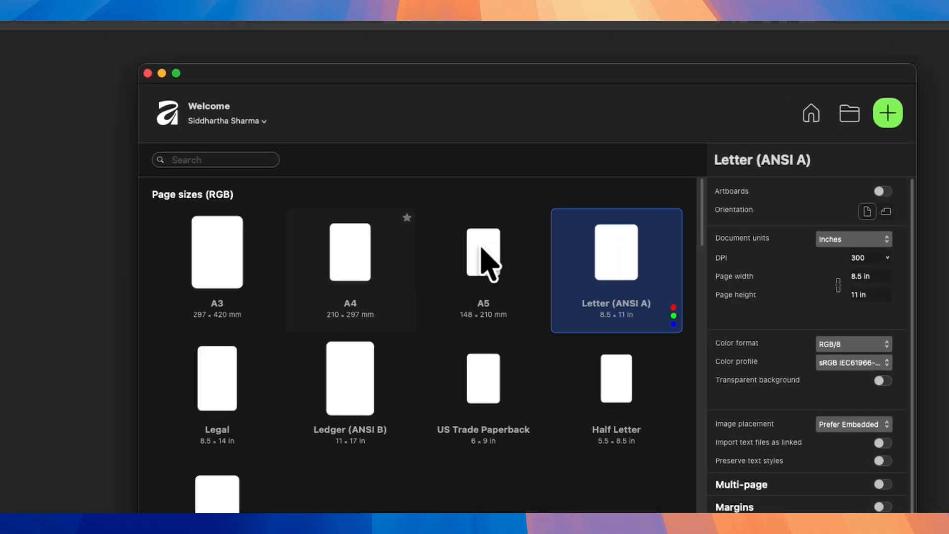
left_click(368, 228)
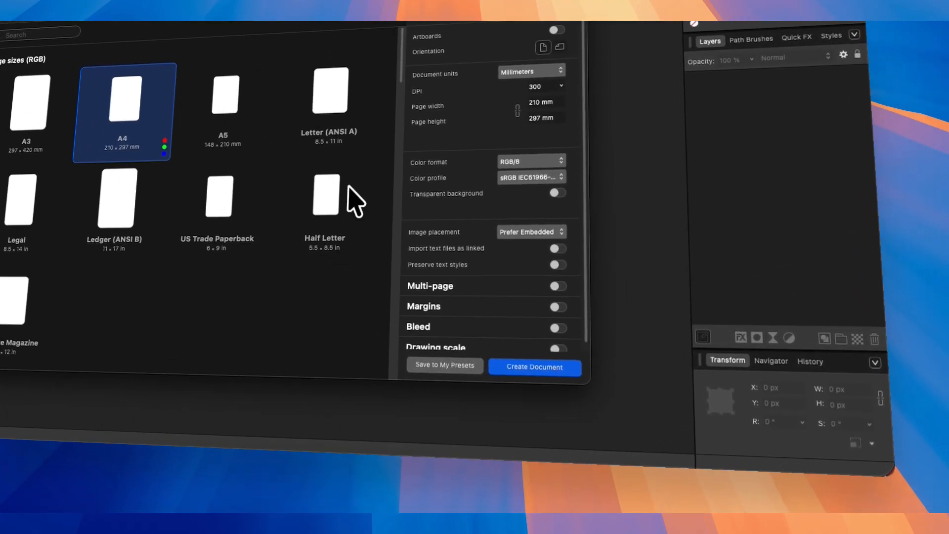
left_click(467, 346)
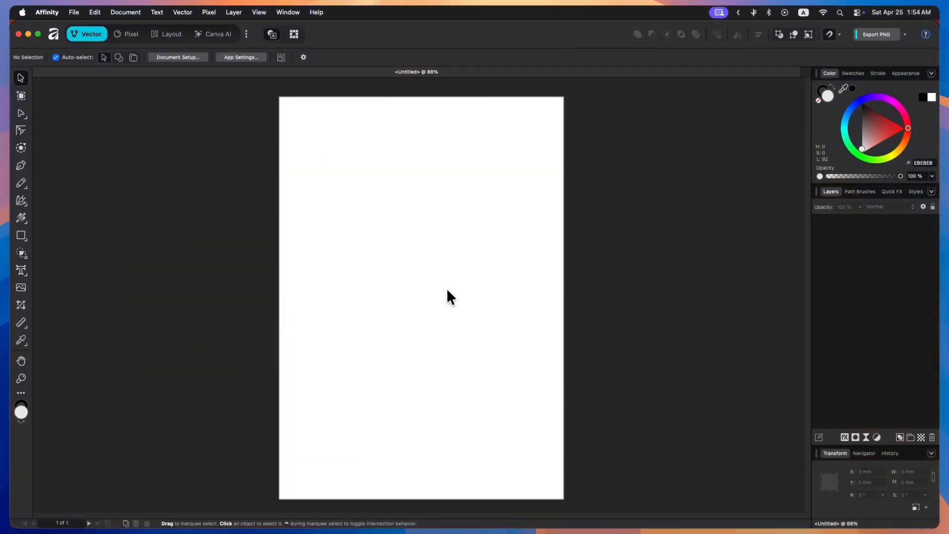
- Open the application Settings dialog at the General section
left_click(44, 15)
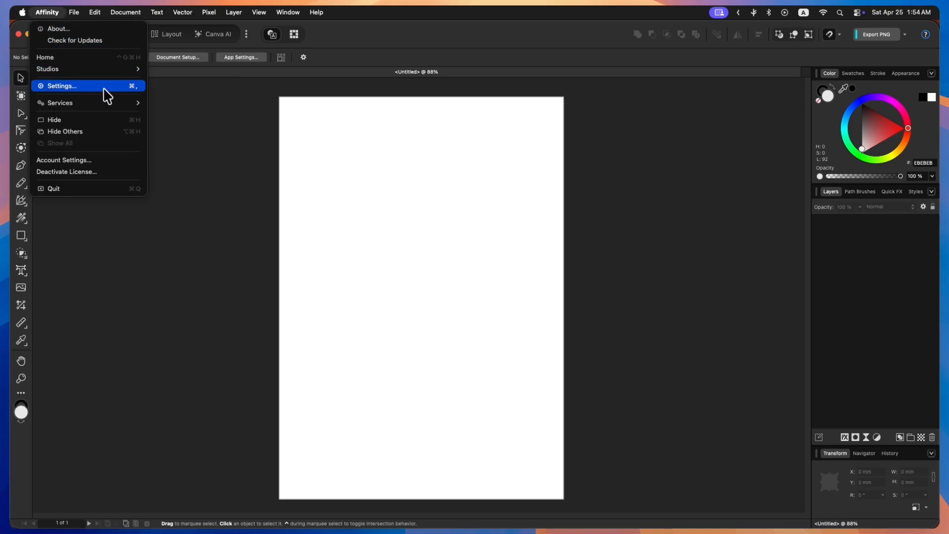
left_click(340, 59)
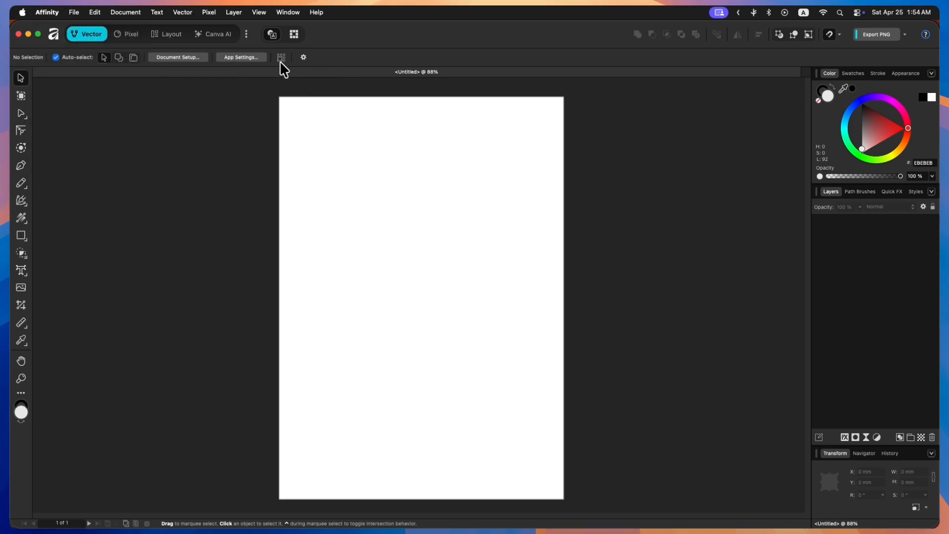
left_click(244, 58)
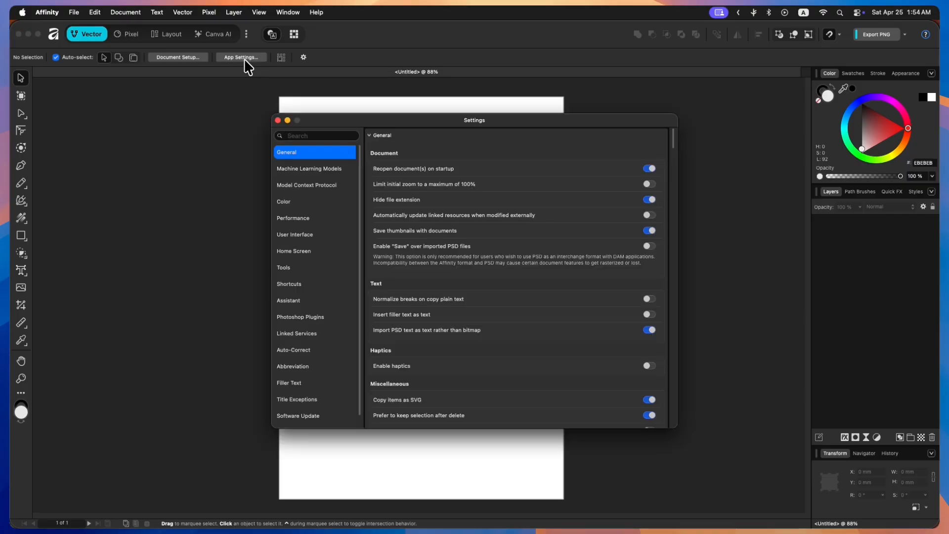
left_click(277, 168)
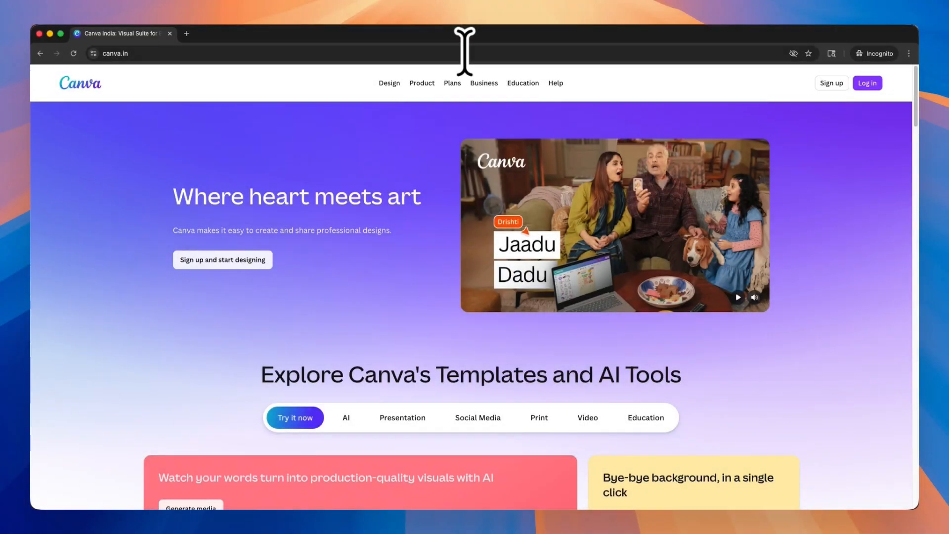
- Browse the Canva Pro plan page and its free trial sign-up offer
mouse_move(452, 85)
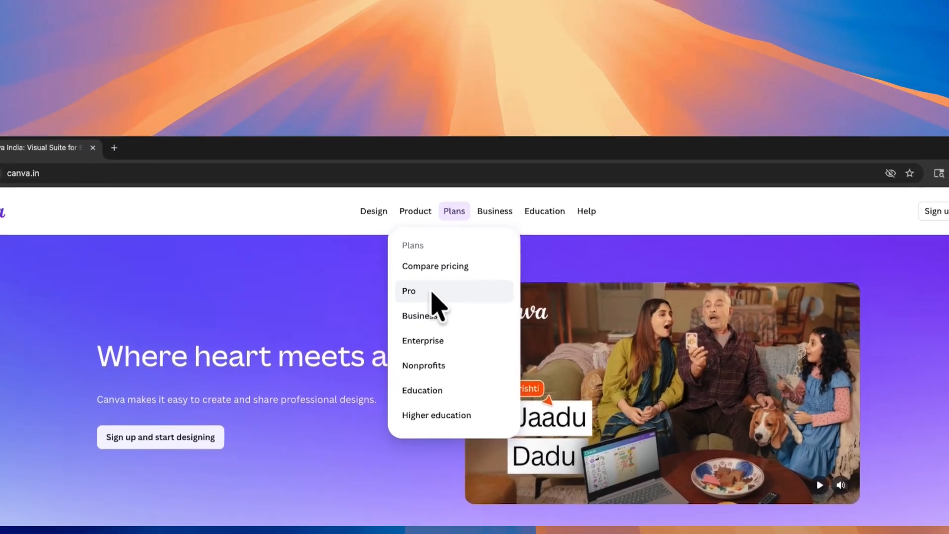
left_click(435, 144)
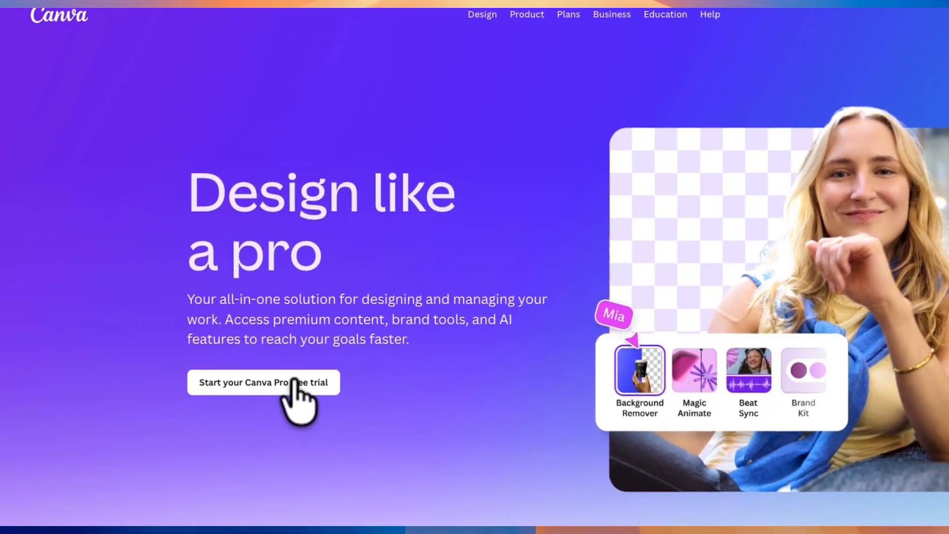
left_click(268, 447)
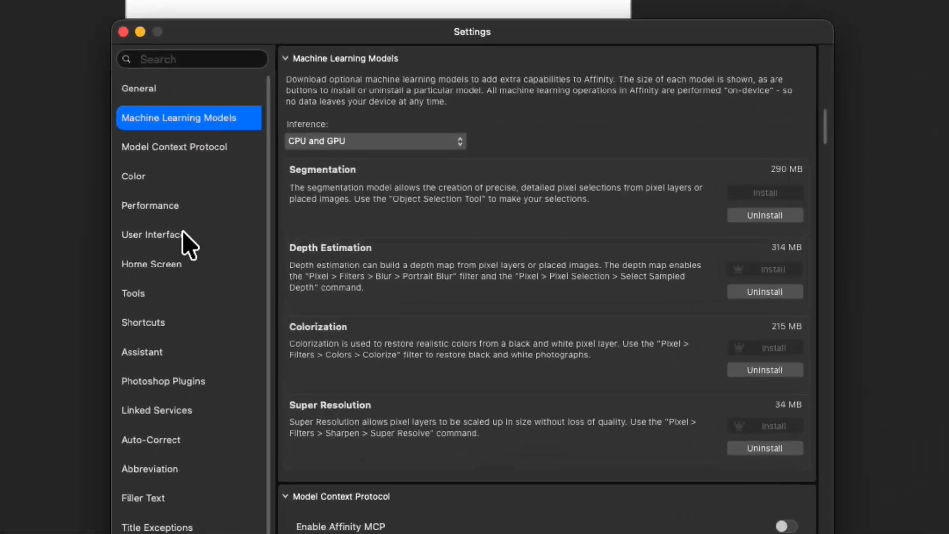
left_click(11, 195)
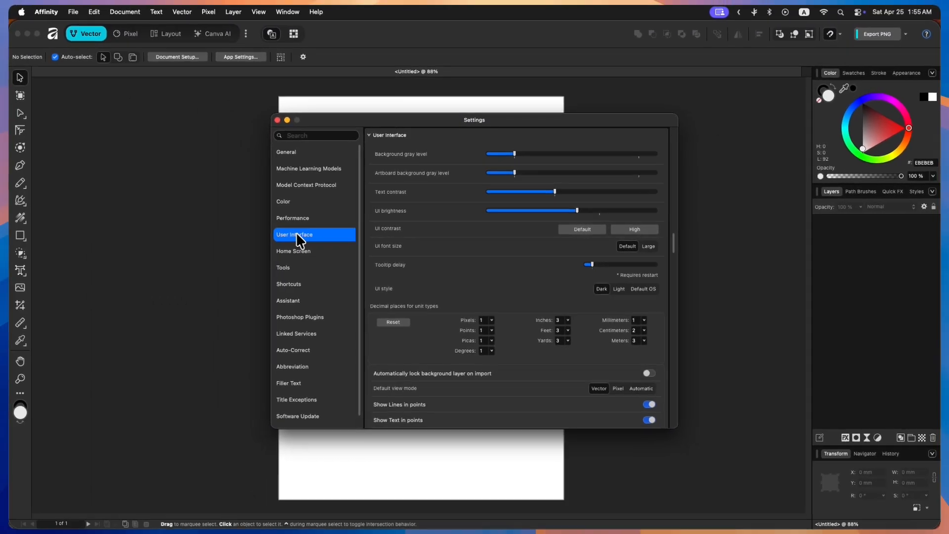
- In Tools settings, enable Use ⇧ modifier to cycle tools and Use mouse wheel to zoom, and close Settings
left_click(316, 268)
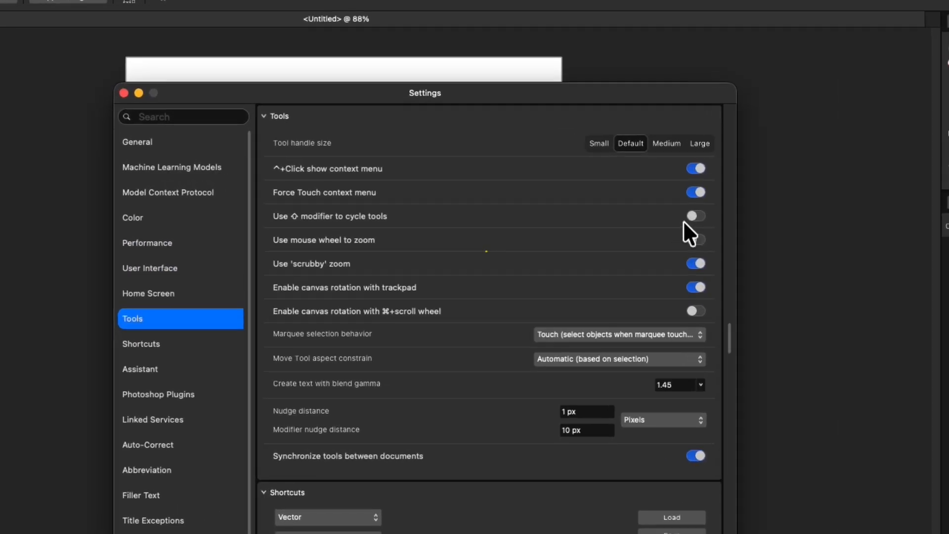
left_click(651, 200)
left_click(733, 259)
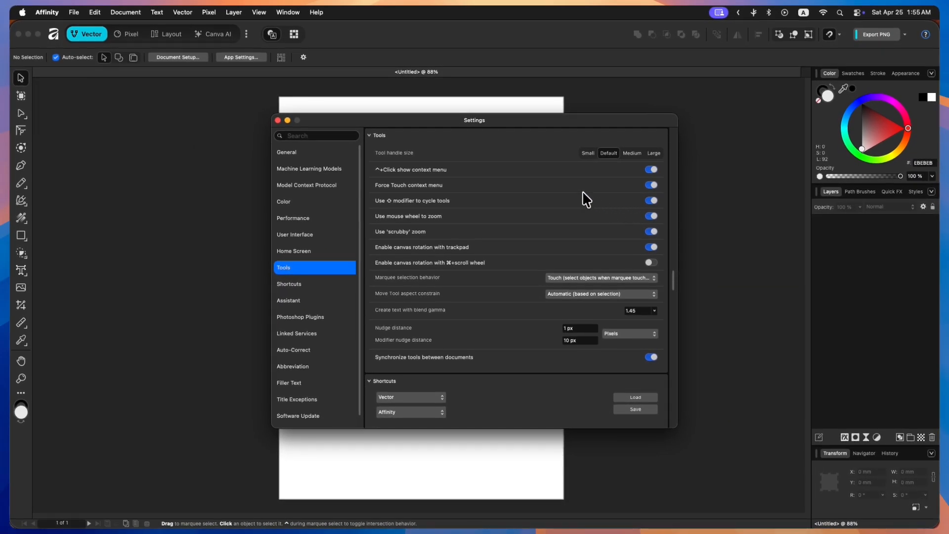
left_click(278, 121)
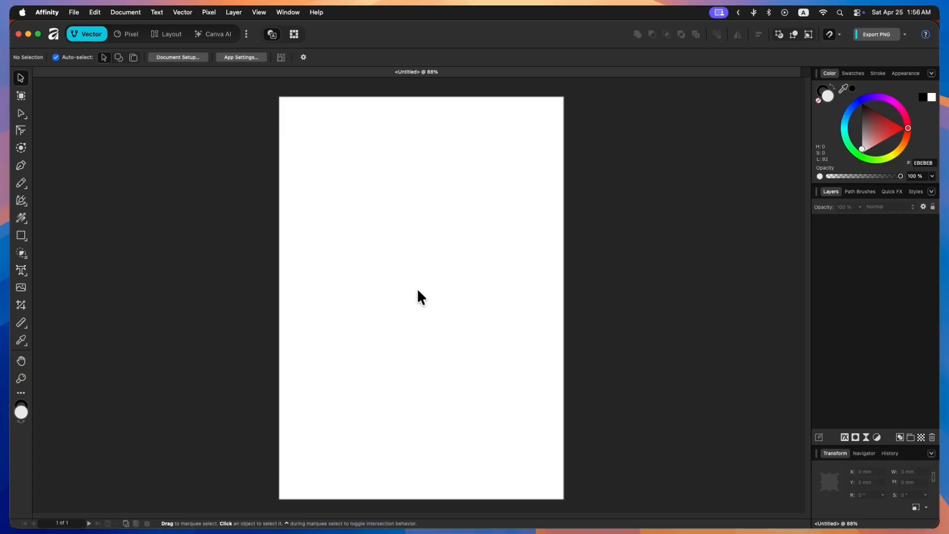
- Zoom and pan the canvas with the mouse wheel, and fit the page back to the window
scroll(418, 291, "up", 5)
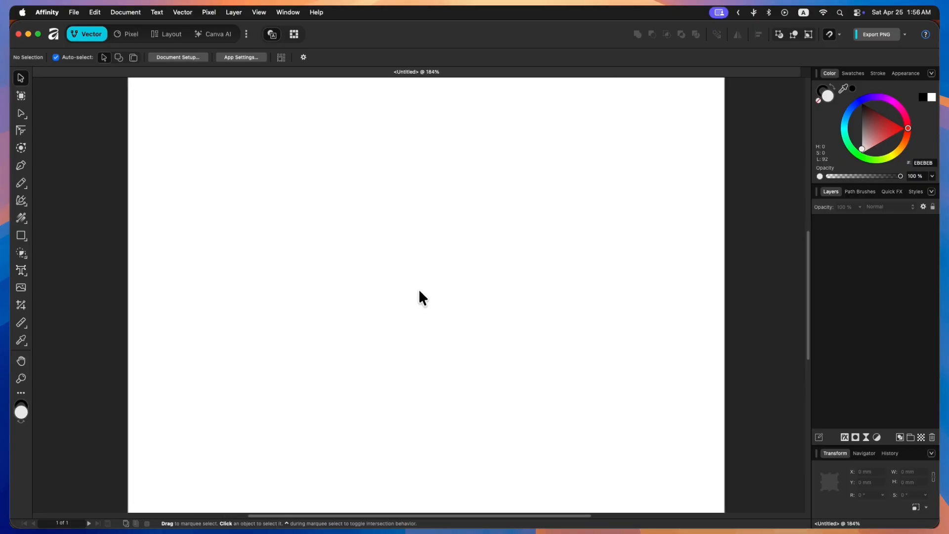
scroll(419, 291, "down", 6)
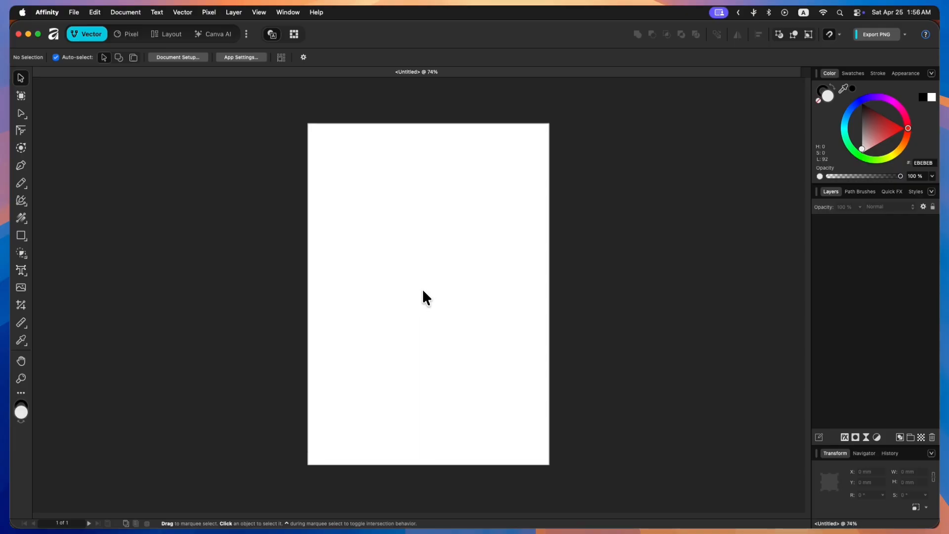
scroll(422, 288, "down", 2)
scroll(448, 265, "up", 3)
scroll(390, 265, "left", 5)
left_click_drag(411, 333, 445, 320)
scroll(445, 319, "right", 2)
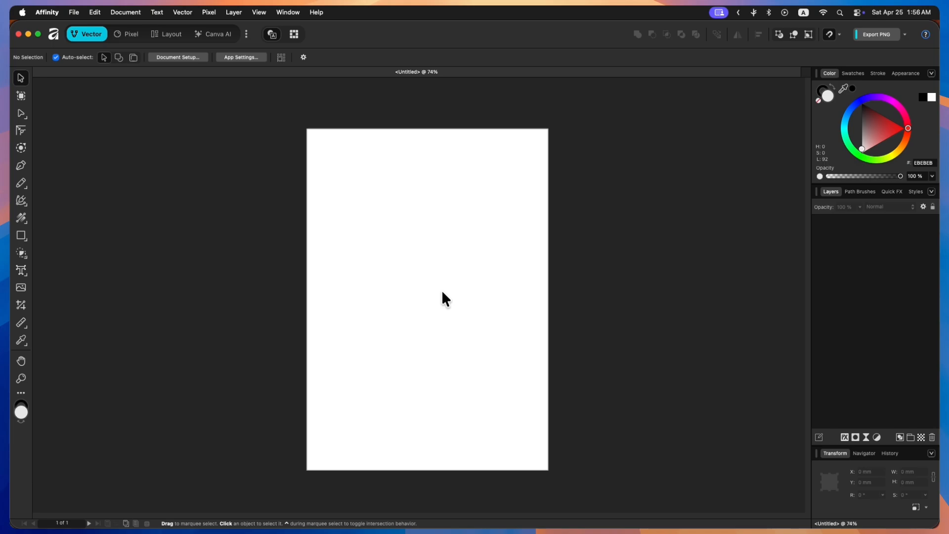
key("super+0")
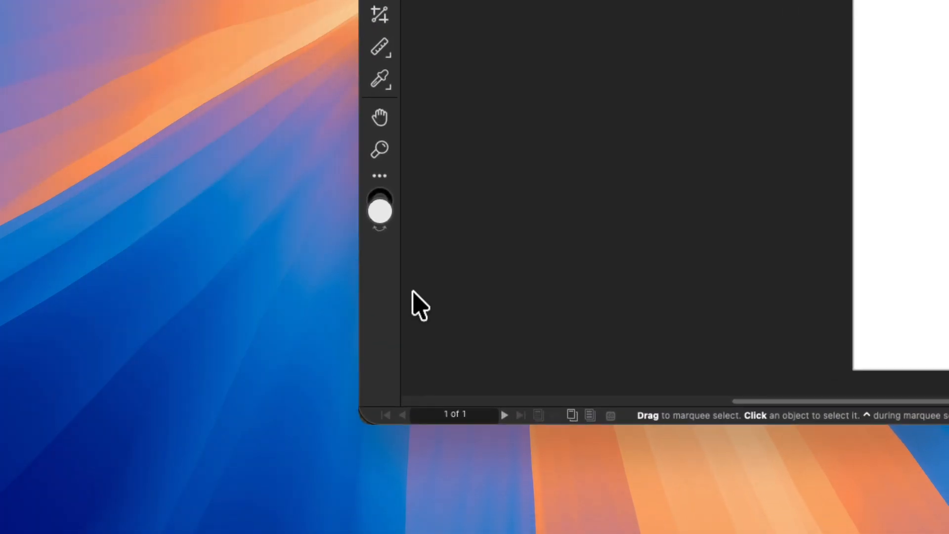
- Open the Customize Tools dialog, once from the tools context menu and once through the View menu, closing it each time
right_click(26, 465)
scroll(482, 275, "down", 2)
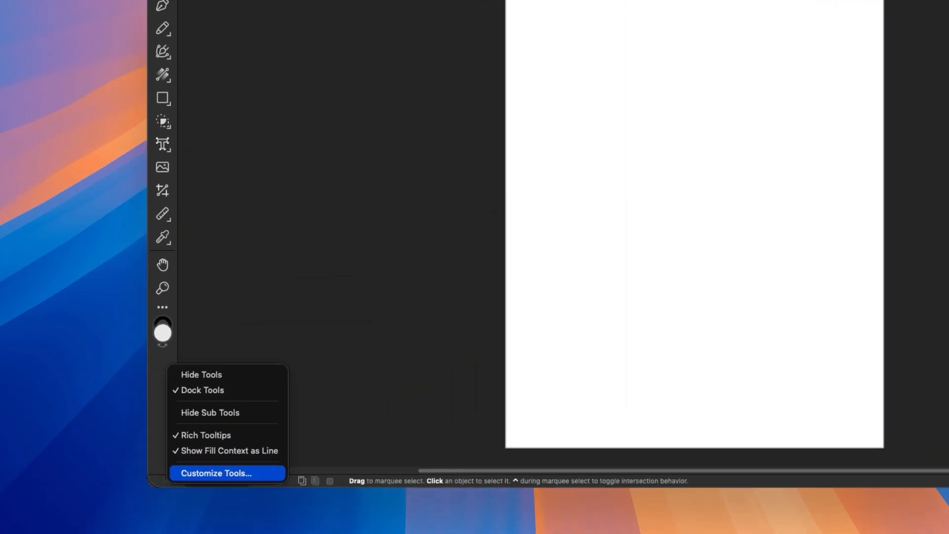
left_click(519, 383)
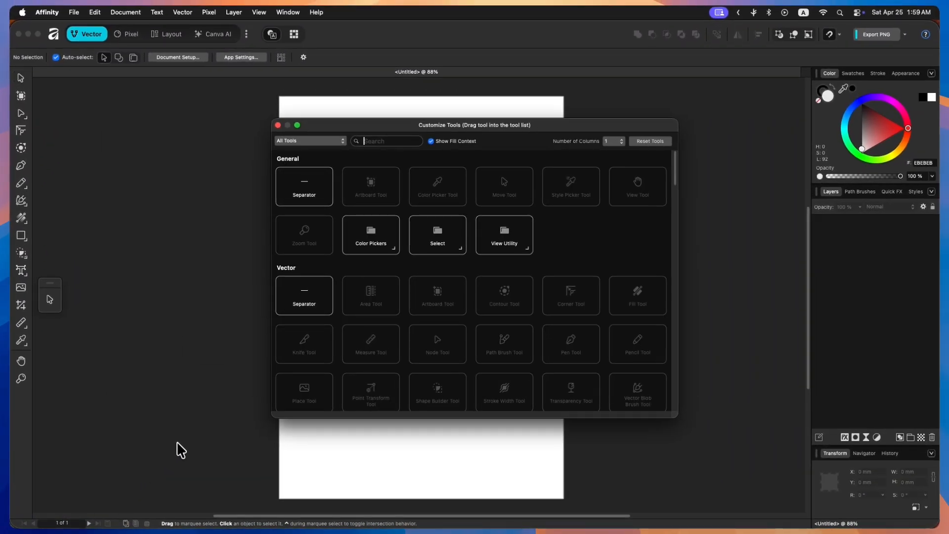
left_click(278, 125)
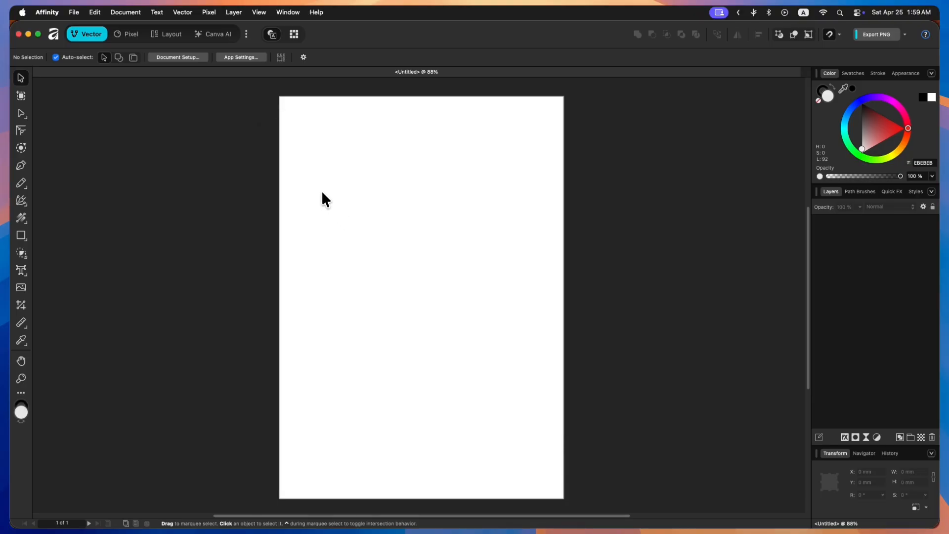
left_click(257, 13)
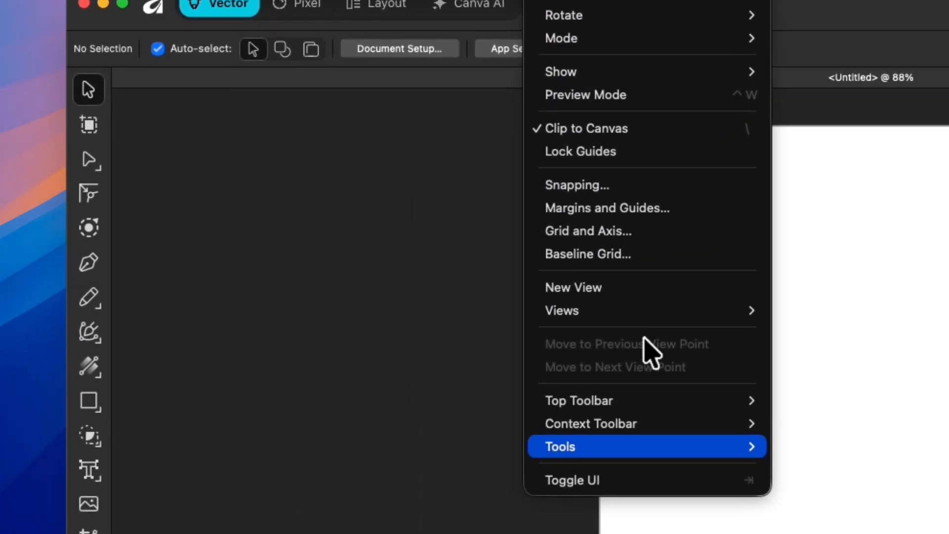
mouse_move(318, 258)
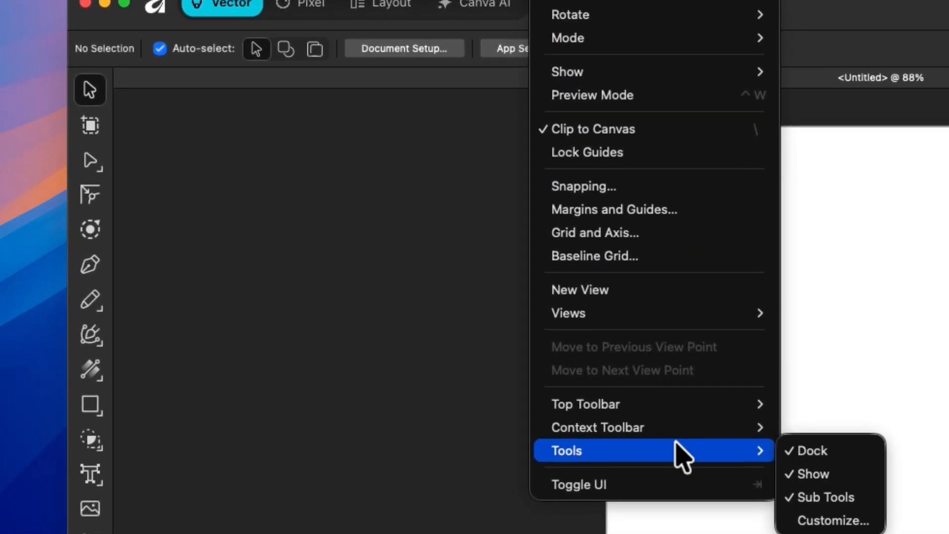
left_click(833, 491)
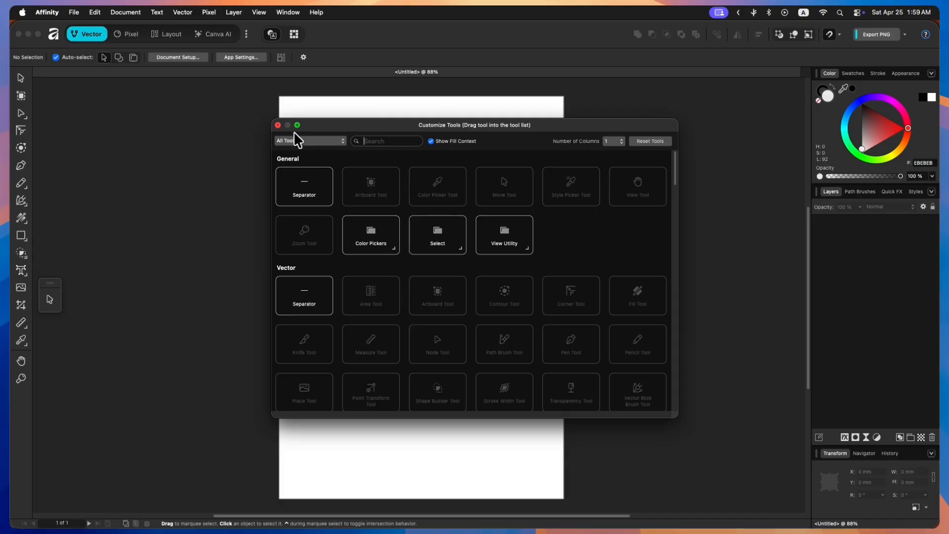
left_click(278, 125)
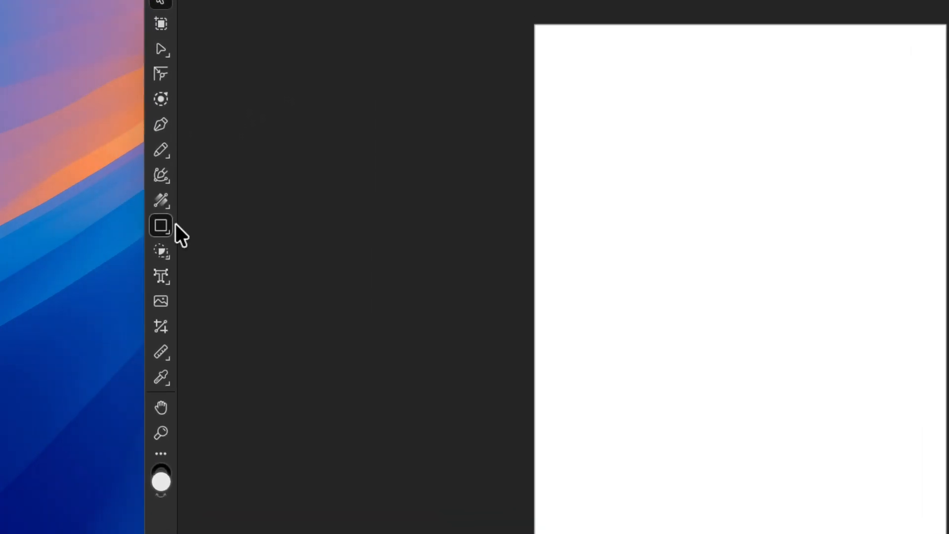
- Select the Rectangle tool and browse its shape sub-tools flyout and full shape tool list
left_click(20, 236)
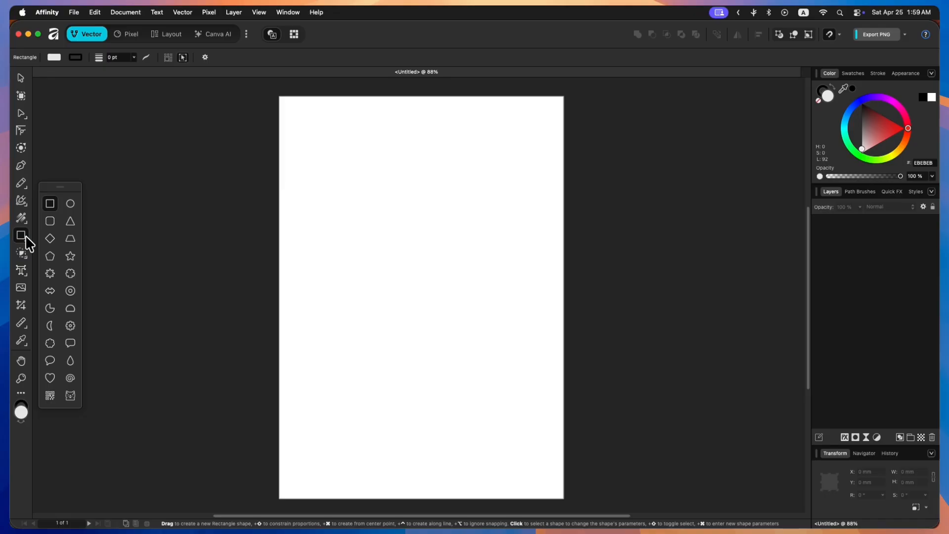
right_click(26, 237)
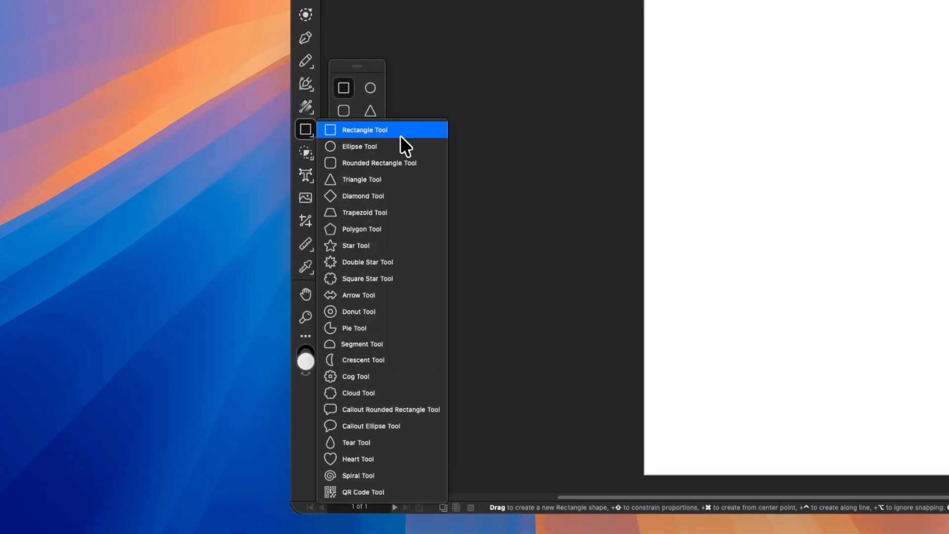
left_click(306, 127)
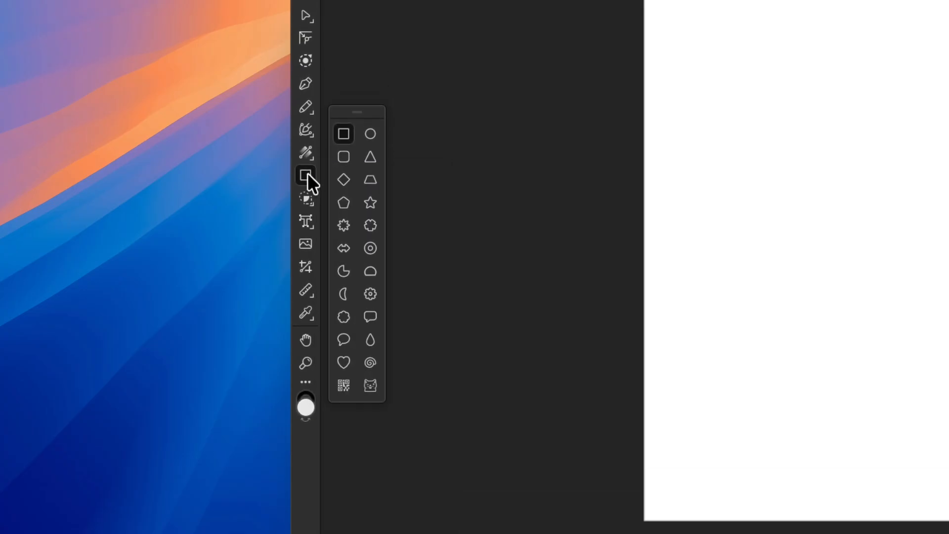
left_click(616, 20)
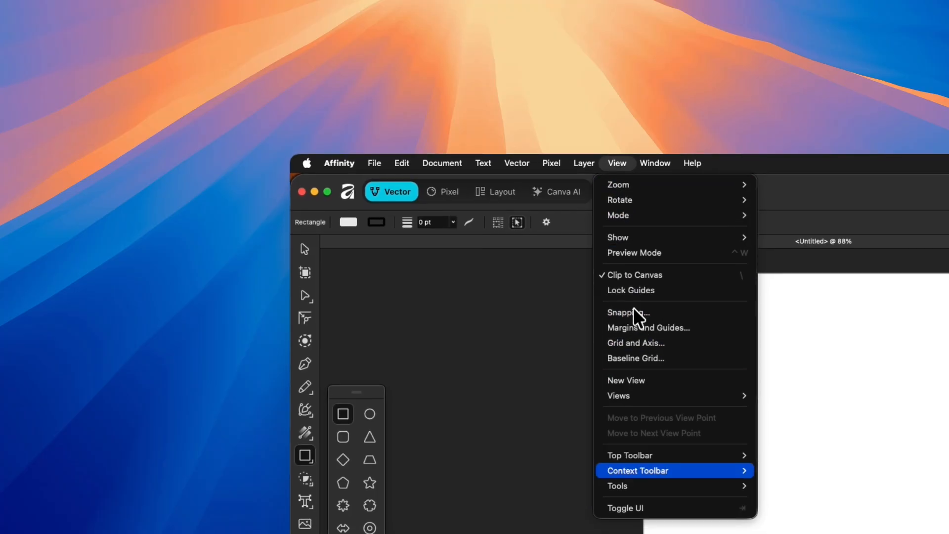
mouse_move(642, 487)
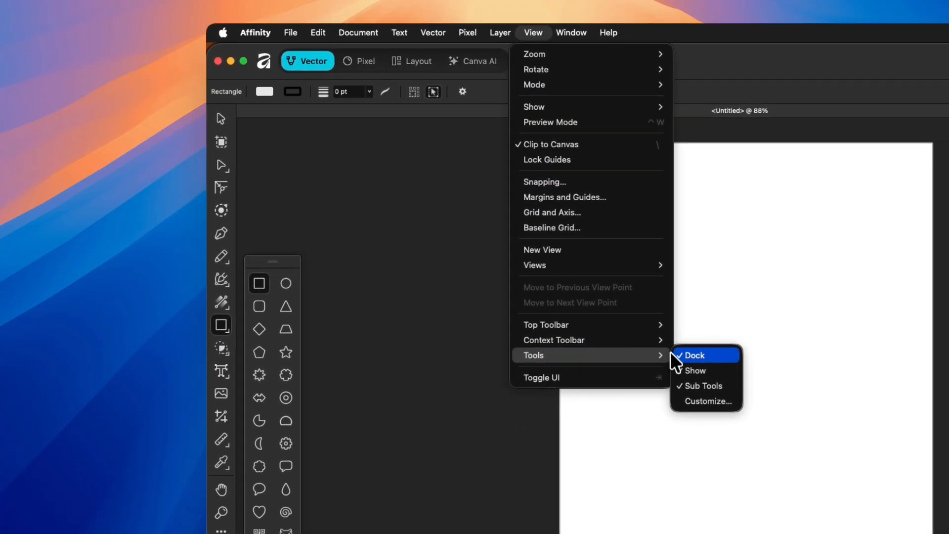
left_click(694, 370)
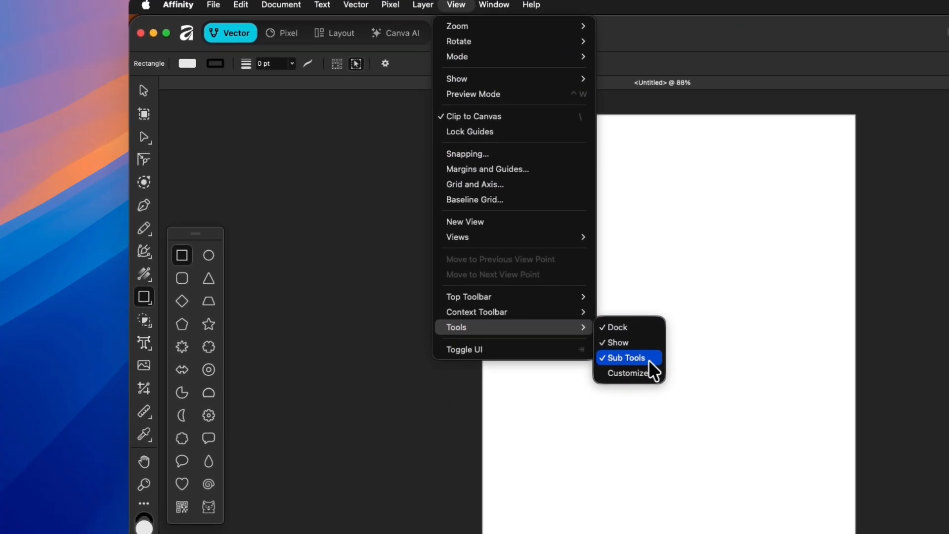
left_click(670, 46)
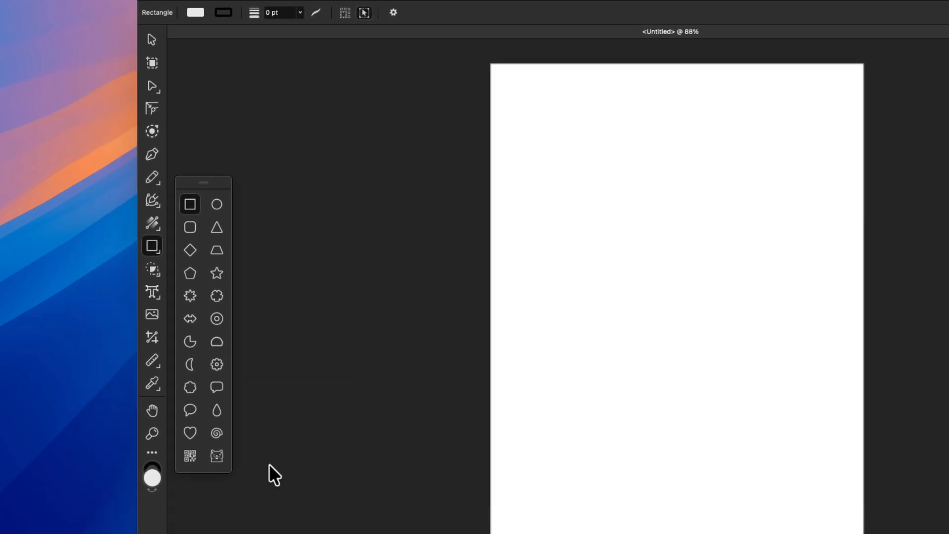
right_click(258, 412)
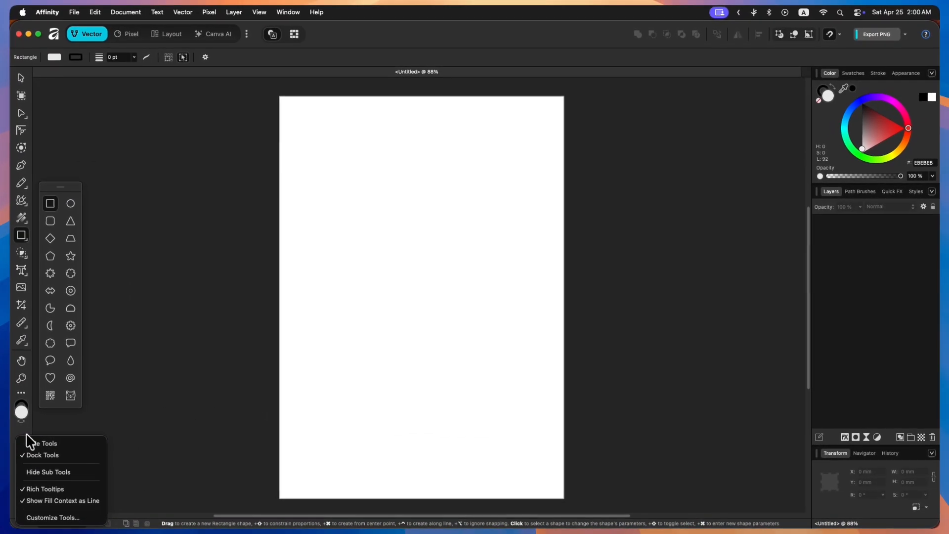
left_click(17, 431)
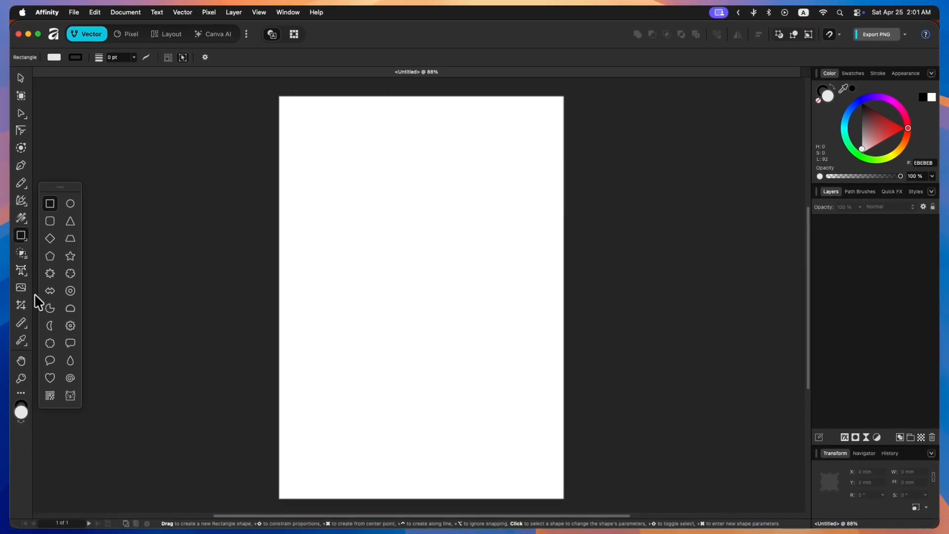
- Select the Move, Artboard, Node, Corner and Contour tools in turn to view each tool's context options
left_click(21, 78)
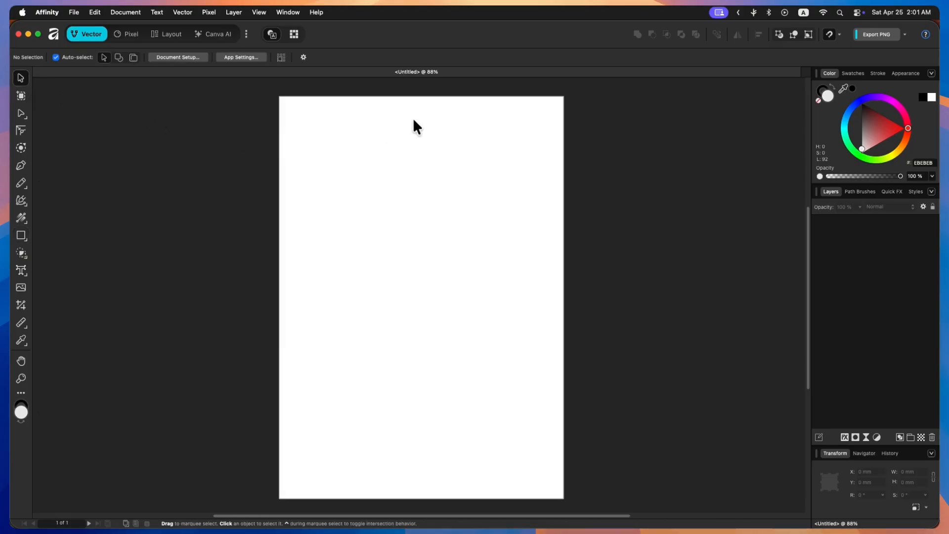
left_click(20, 96)
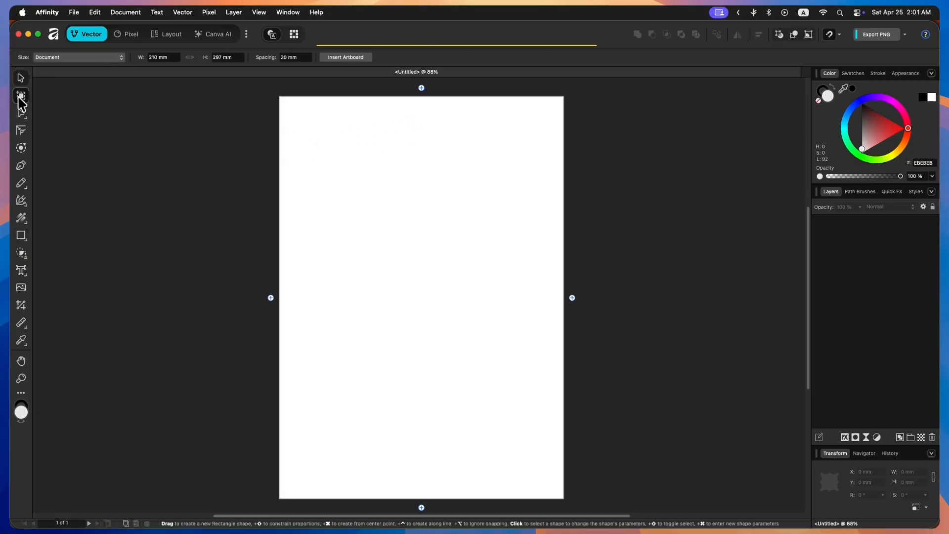
left_click(22, 114)
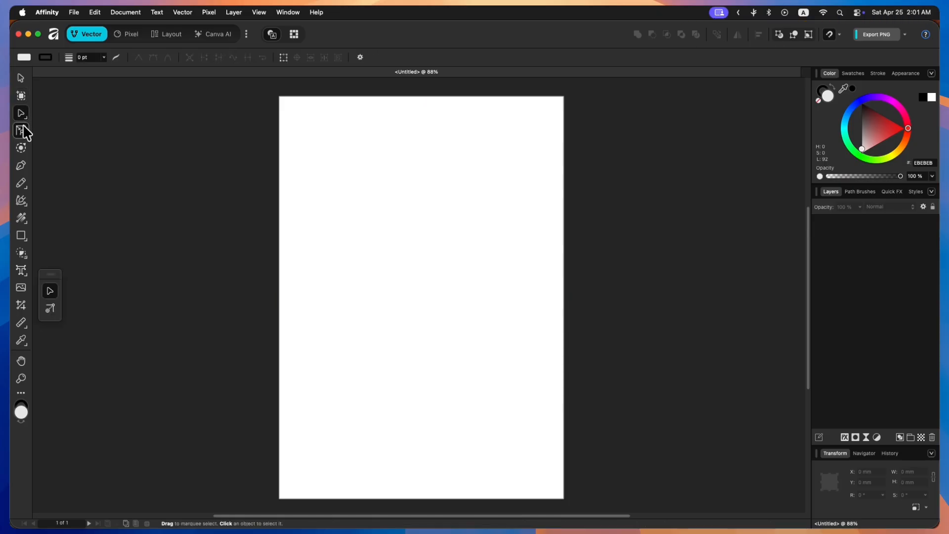
left_click(21, 131)
left_click(22, 148)
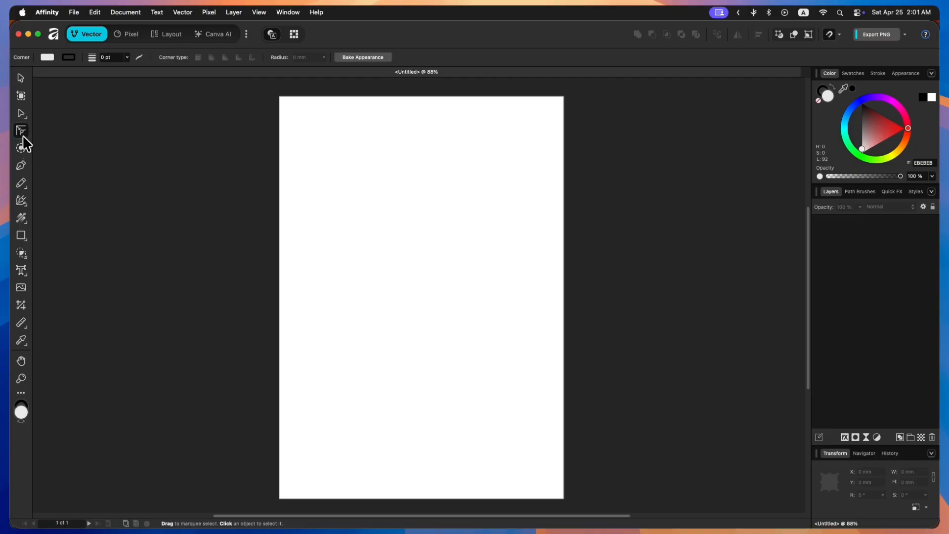
left_click(23, 115)
left_click(21, 95)
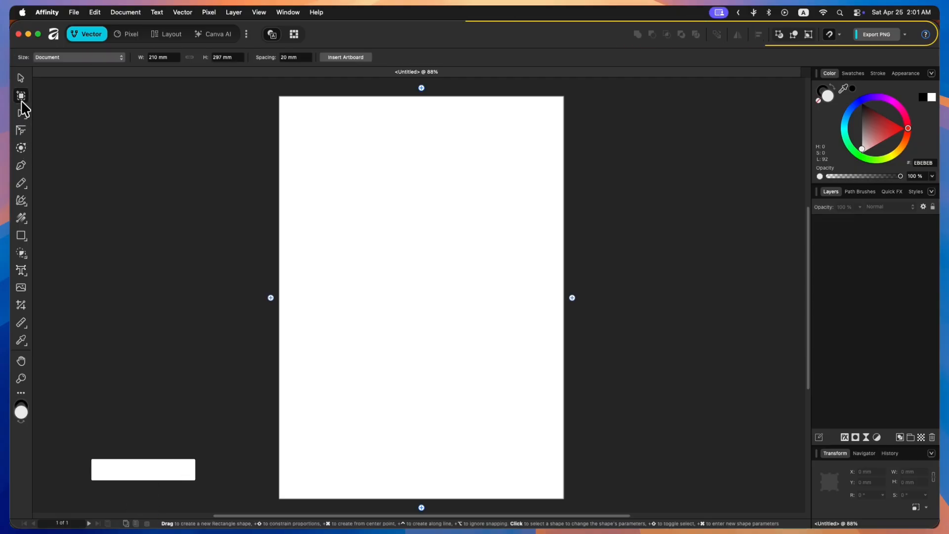
left_click(22, 148)
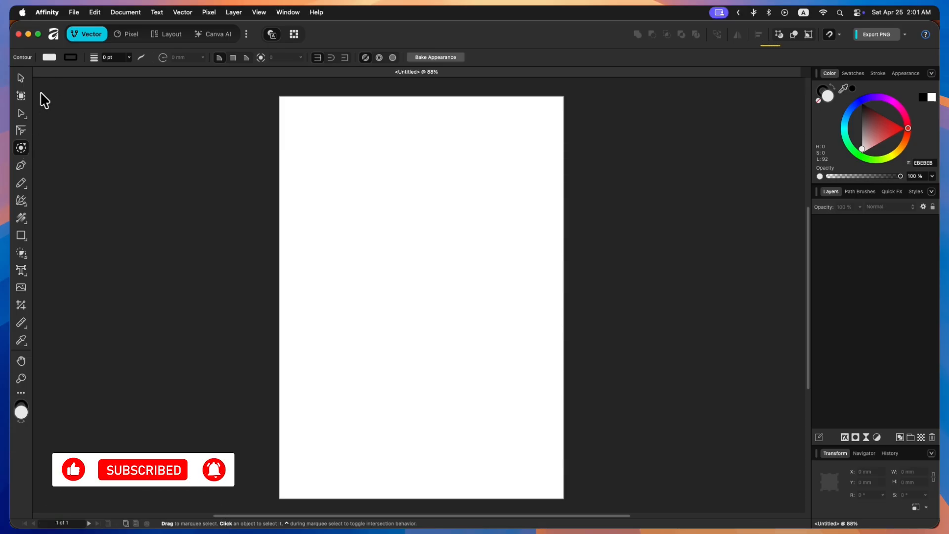
- Switch through the Pixel, Layout and Canva AI studios, then return to the Vector studio
left_click(126, 32)
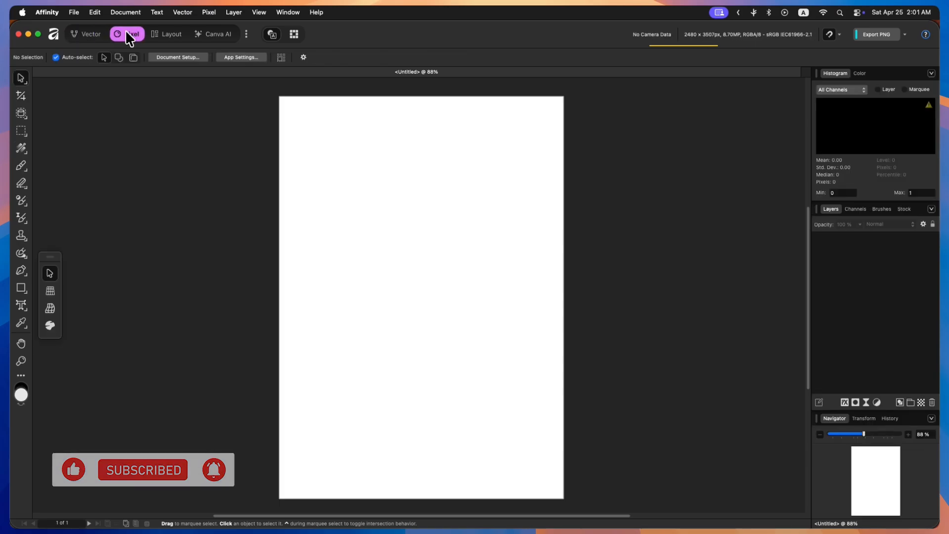
left_click(169, 34)
left_click(208, 35)
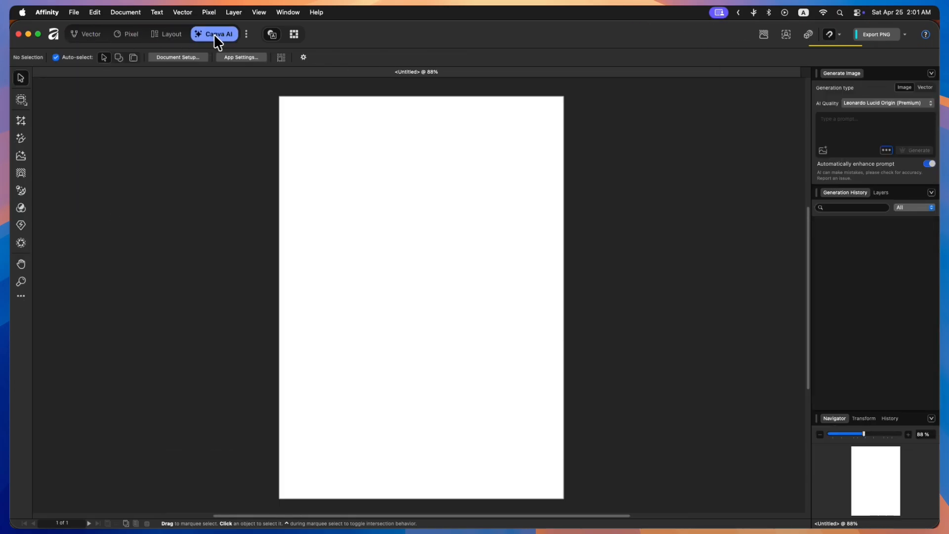
left_click(91, 35)
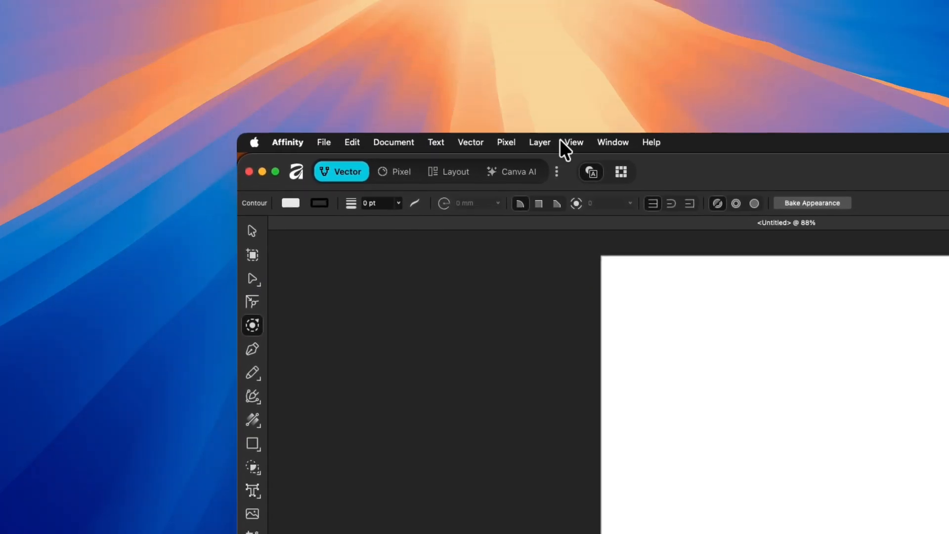
- Open the top toolbar customization sheet twice, via the View menu and the toolbar's context menu, and dismiss it
left_click(258, 12)
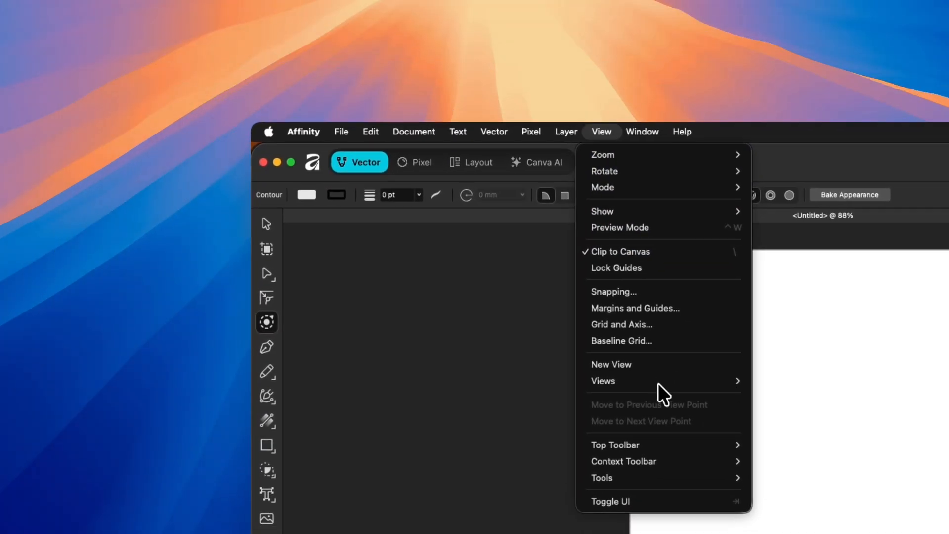
mouse_move(672, 448)
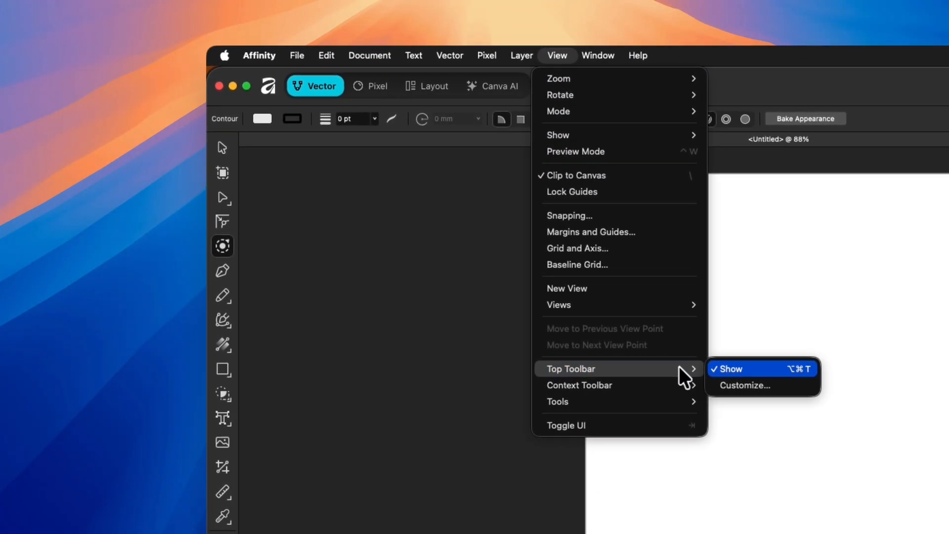
left_click(761, 386)
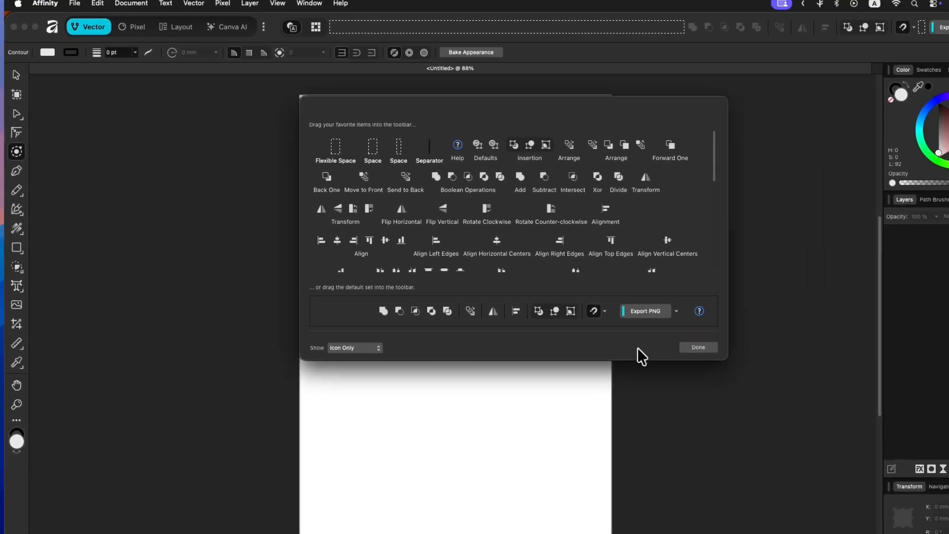
left_click(707, 350)
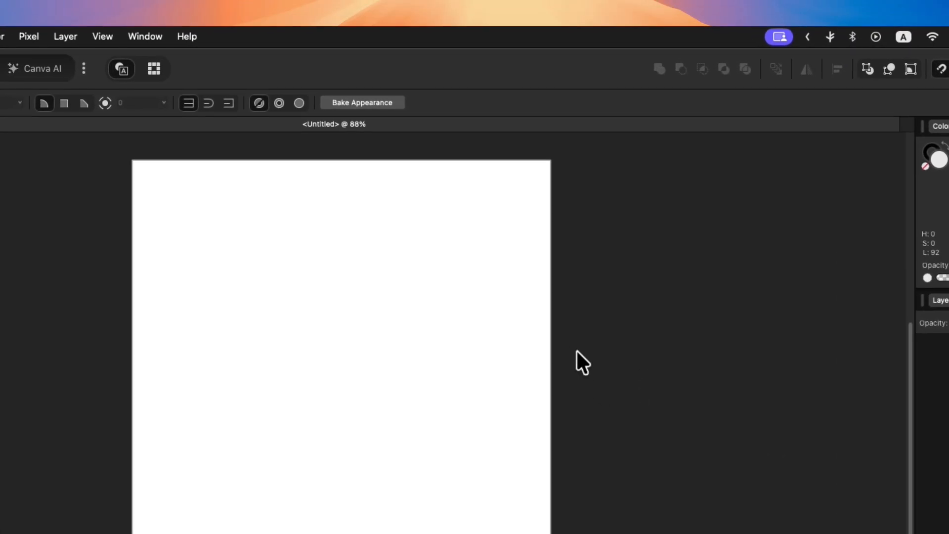
right_click(415, 66)
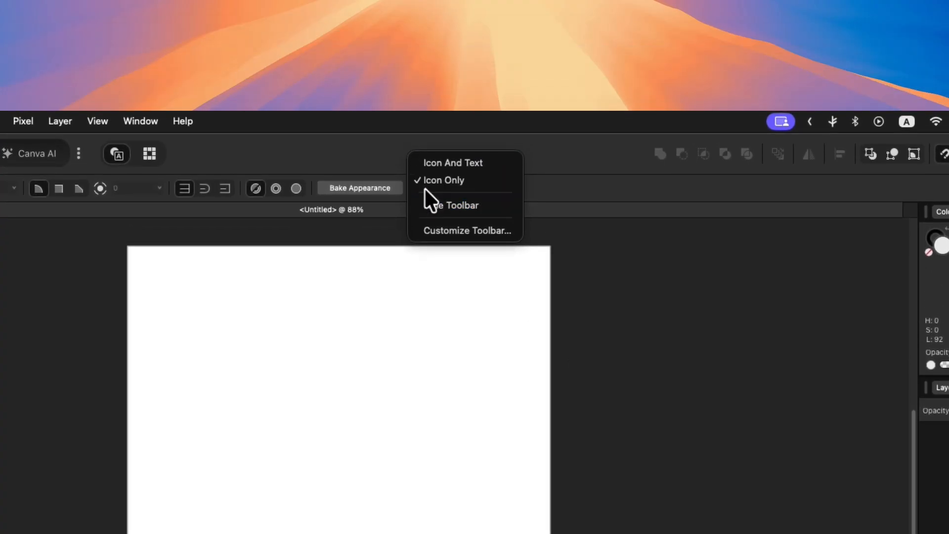
left_click(435, 230)
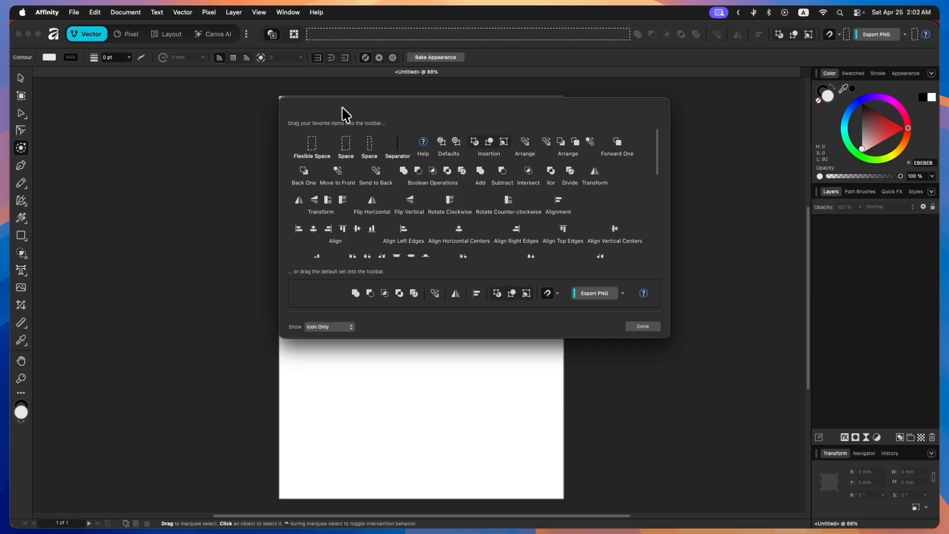
left_click(643, 326)
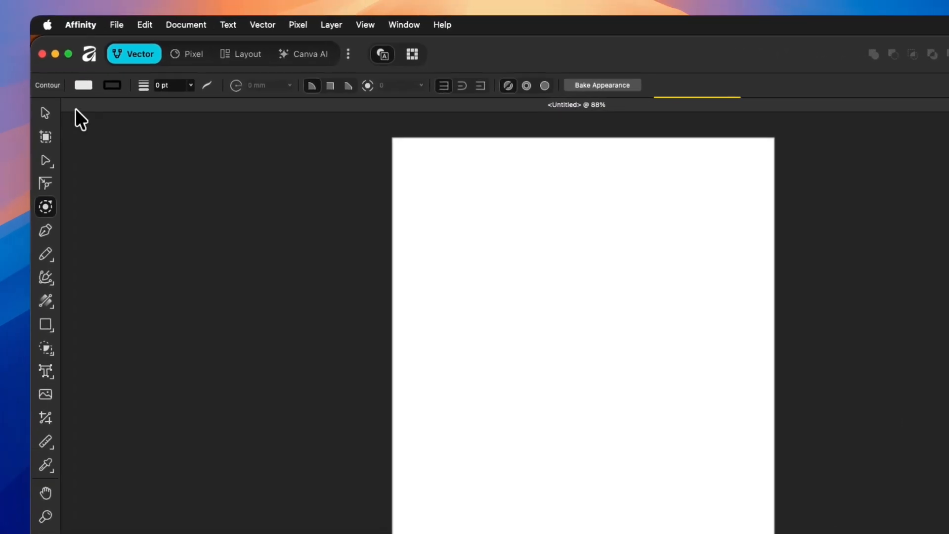
- Select the Move, Artboard, Node and Corner tools one after another
left_click(20, 77)
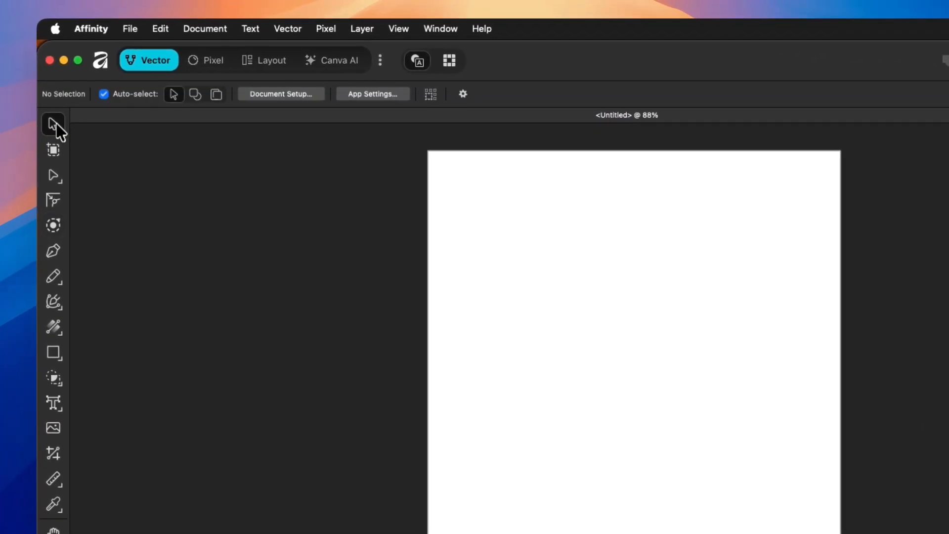
left_click(20, 96)
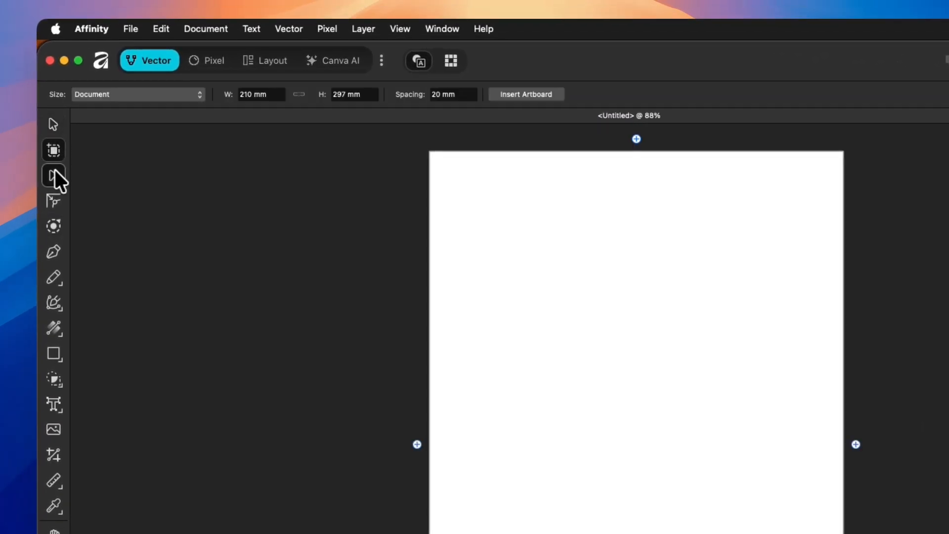
left_click(55, 174)
left_click(54, 200)
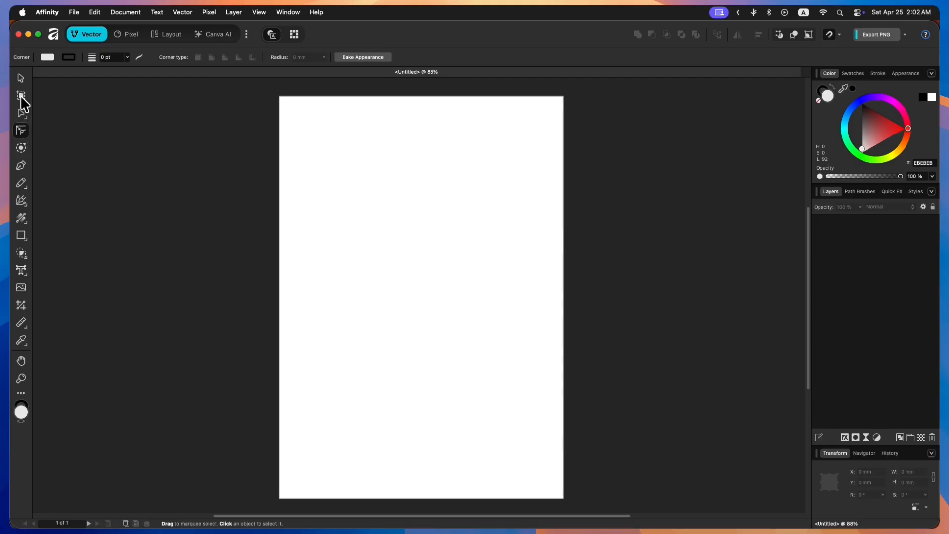
- Select the Move tool and undock the context toolbar so it floats over the canvas
left_click(21, 79)
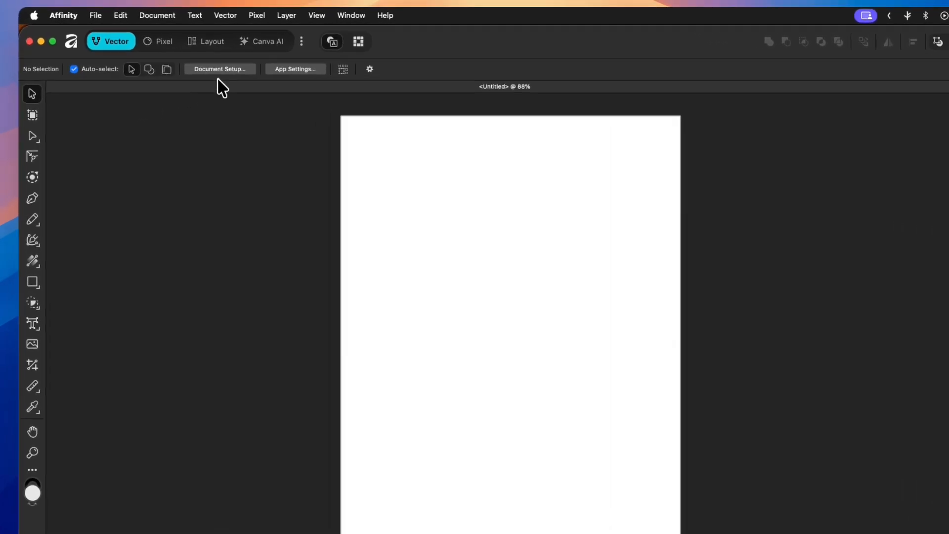
left_click(263, 12)
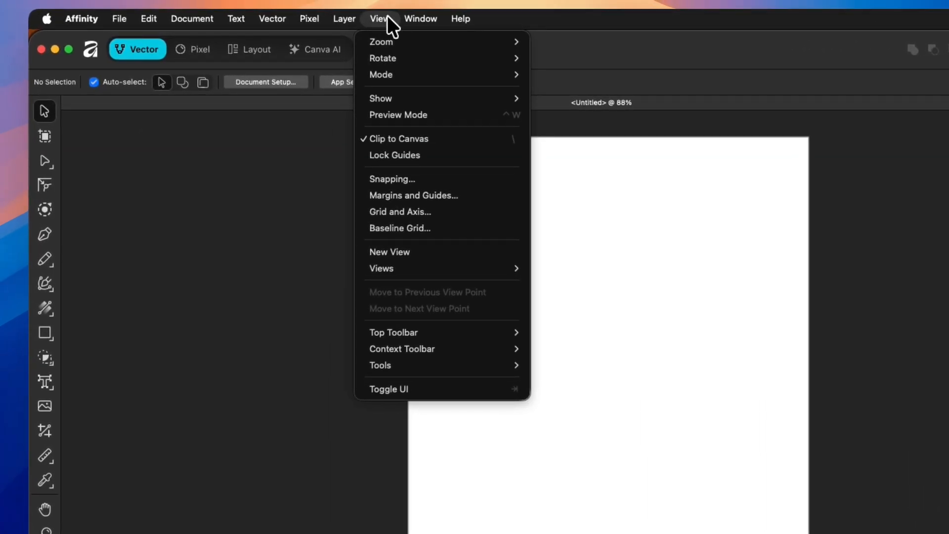
mouse_move(478, 346)
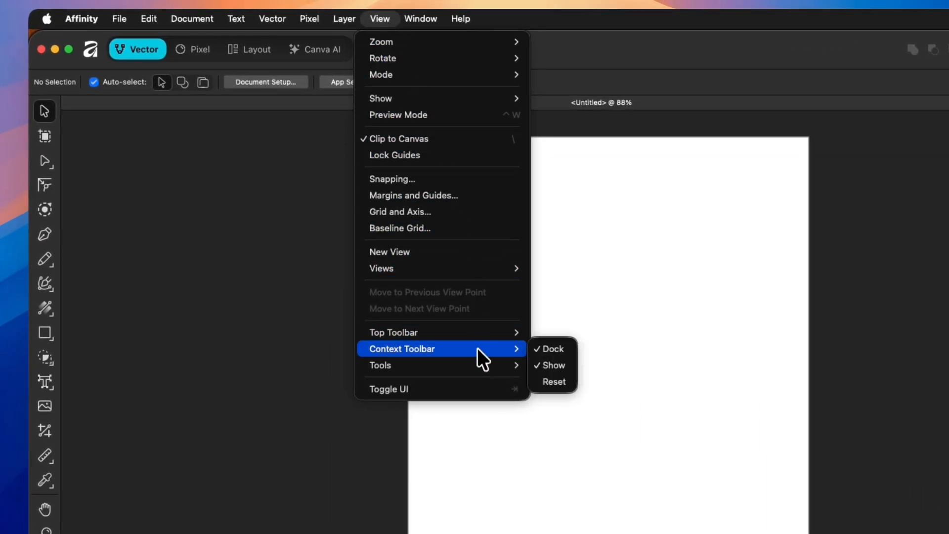
left_click(547, 349)
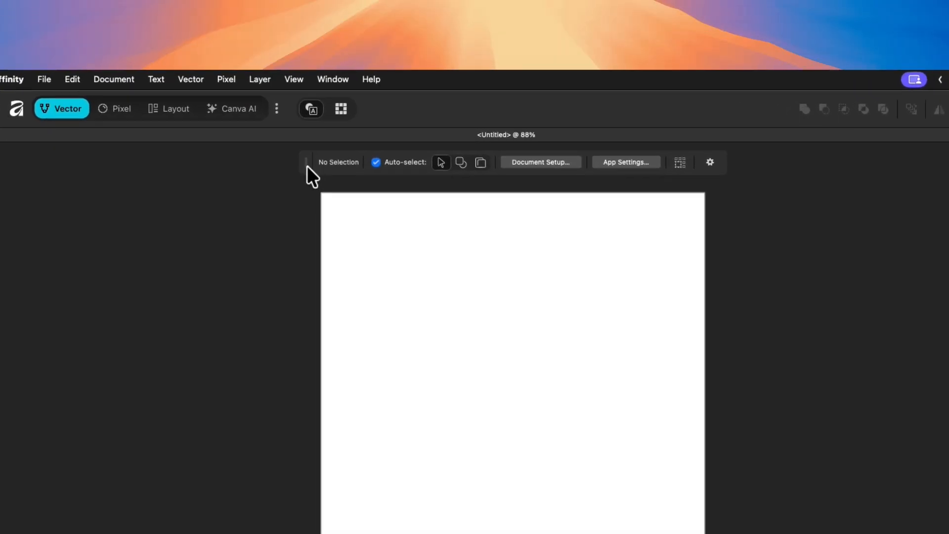
- Toggle the floating context toolbar between docked and floating, reposition it, and dock it again
double_click(269, 74)
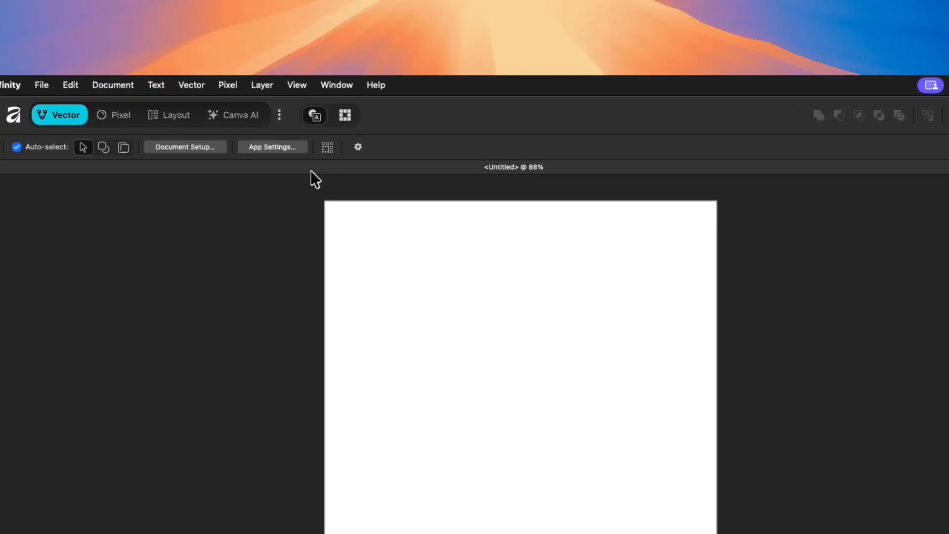
double_click(416, 146)
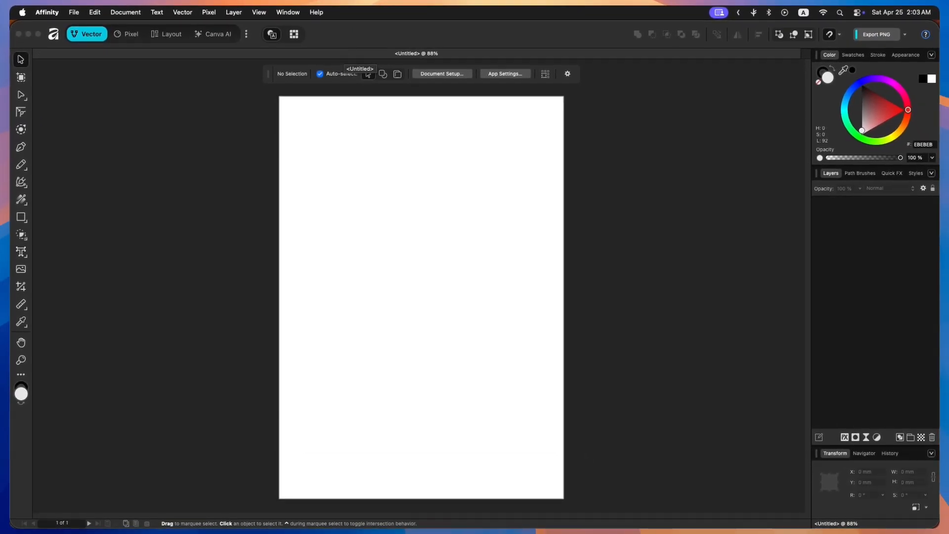
left_click_drag(267, 74, 791, 502)
double_click(270, 75)
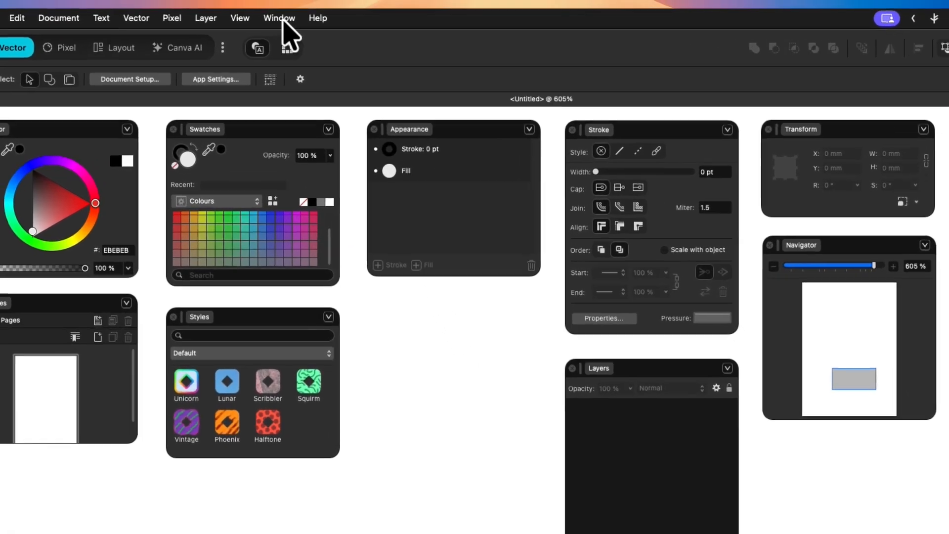
- Open the Assets panel from the General window panels, then close it again
left_click(288, 12)
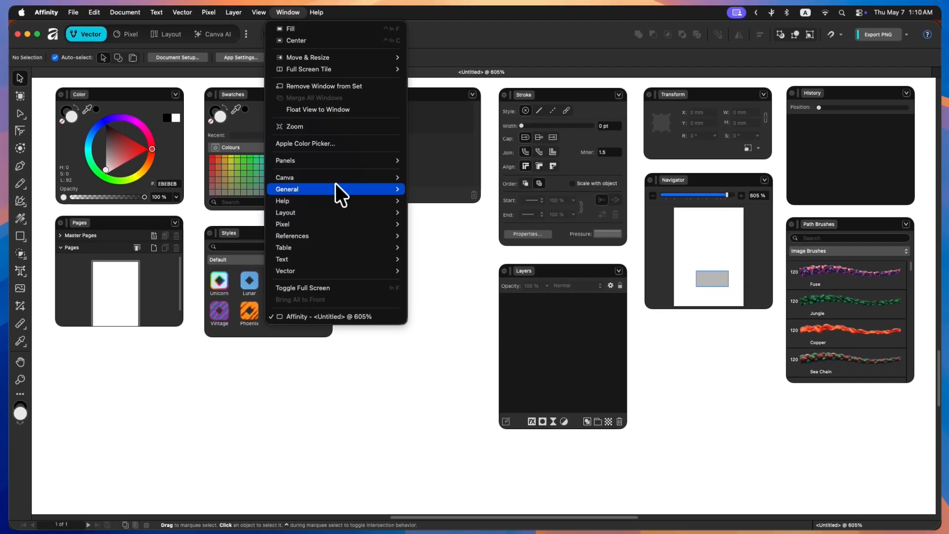
mouse_move(337, 189)
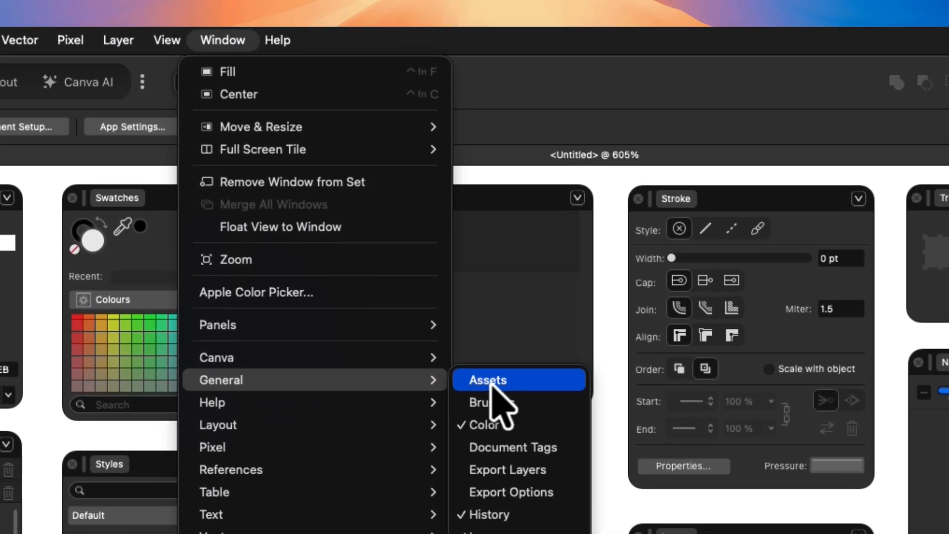
left_click(426, 190)
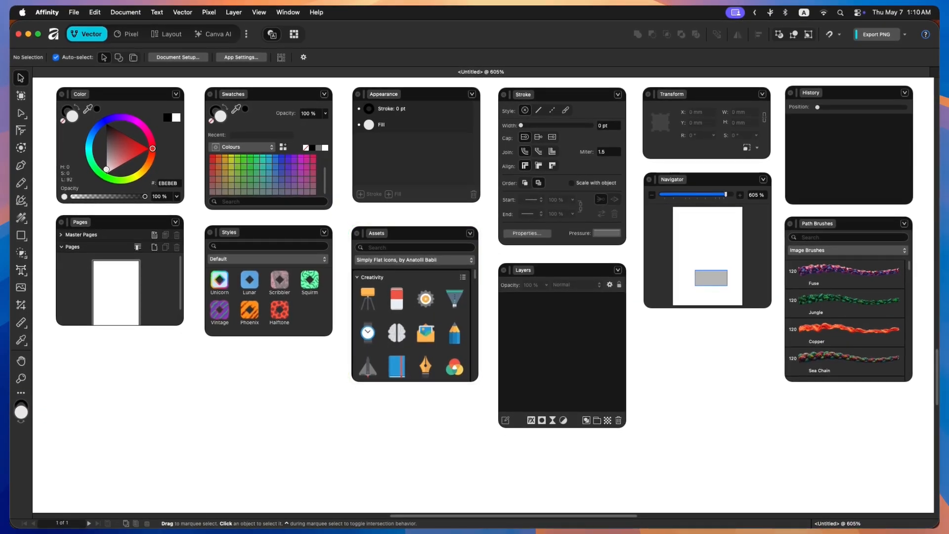
left_click(471, 233)
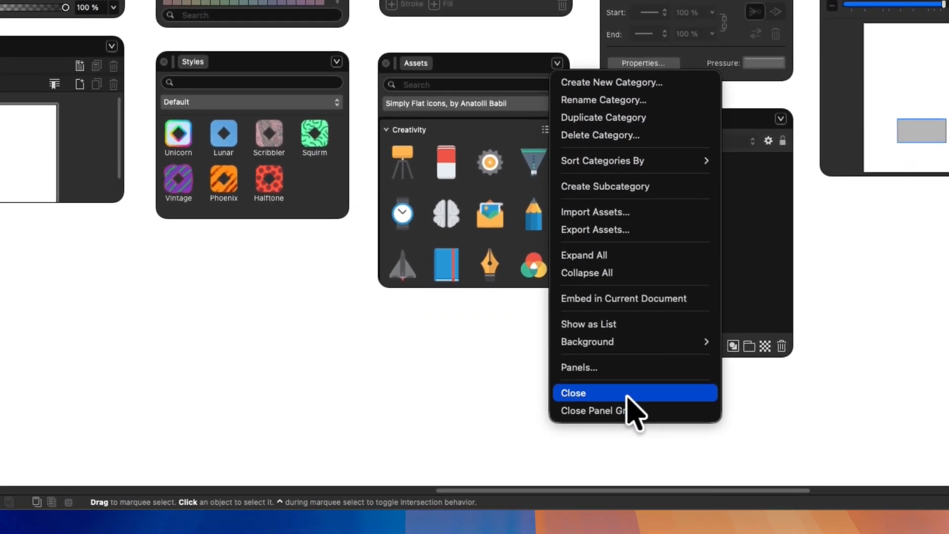
left_click(627, 394)
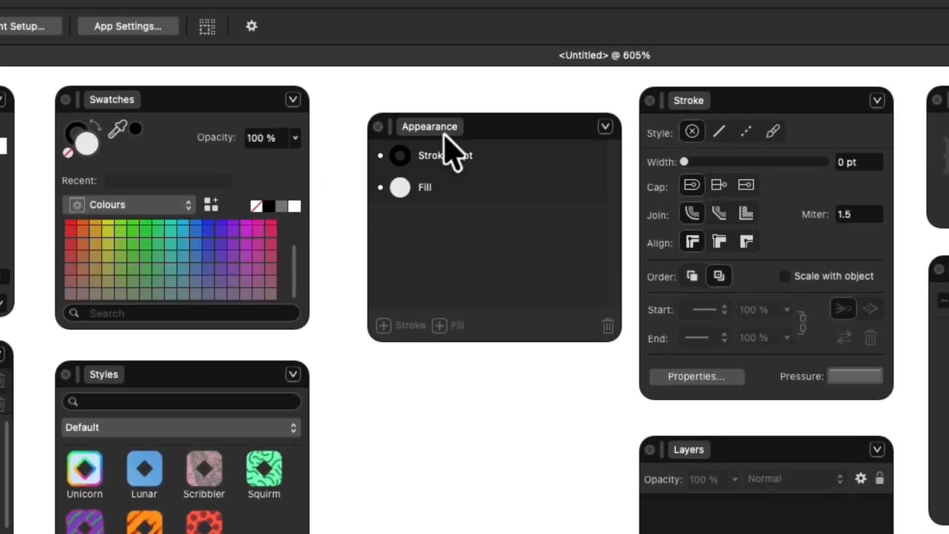
- Close the Appearance panel
left_click_drag(428, 106, 423, 123)
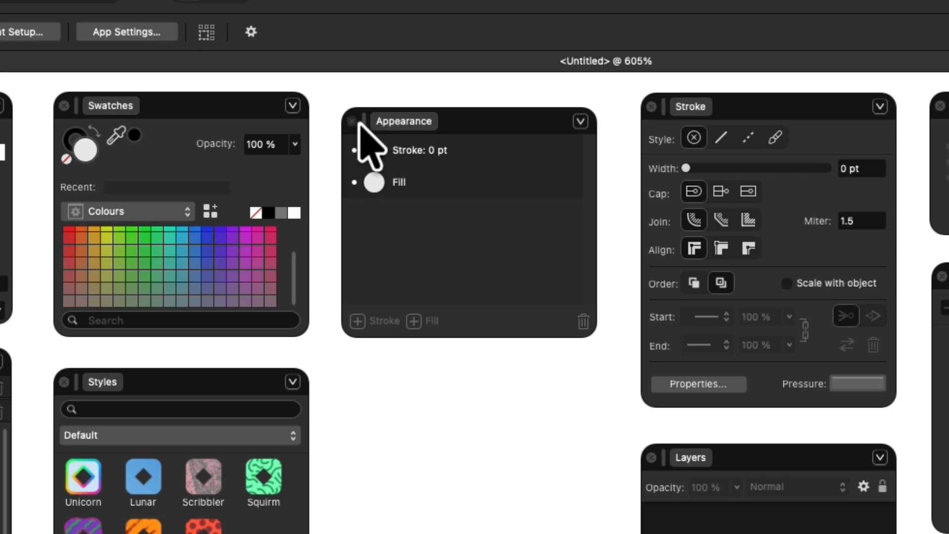
left_click(358, 123)
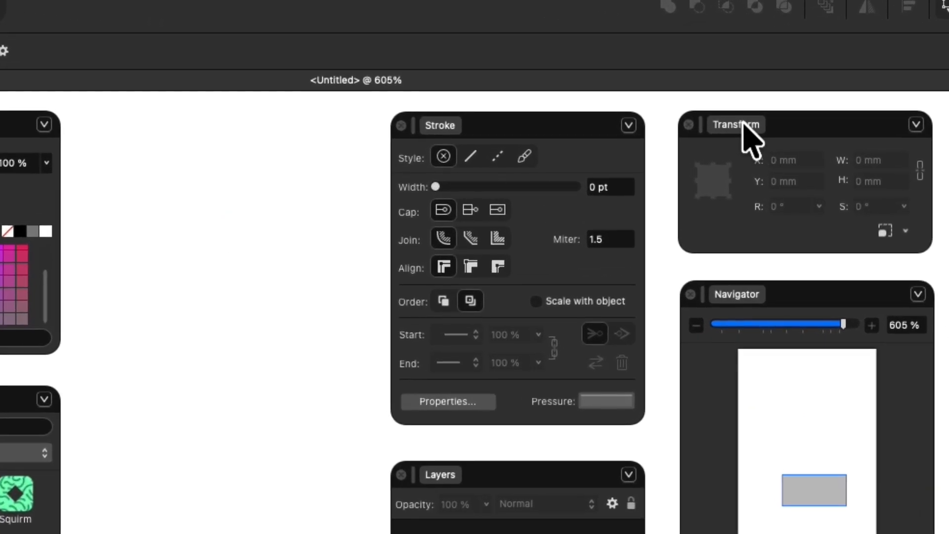
- Group the Transform panel with the Stroke panel as tabs and switch between the two tabs
left_click_drag(680, 92, 613, 104)
left_click_drag(618, 144, 515, 137)
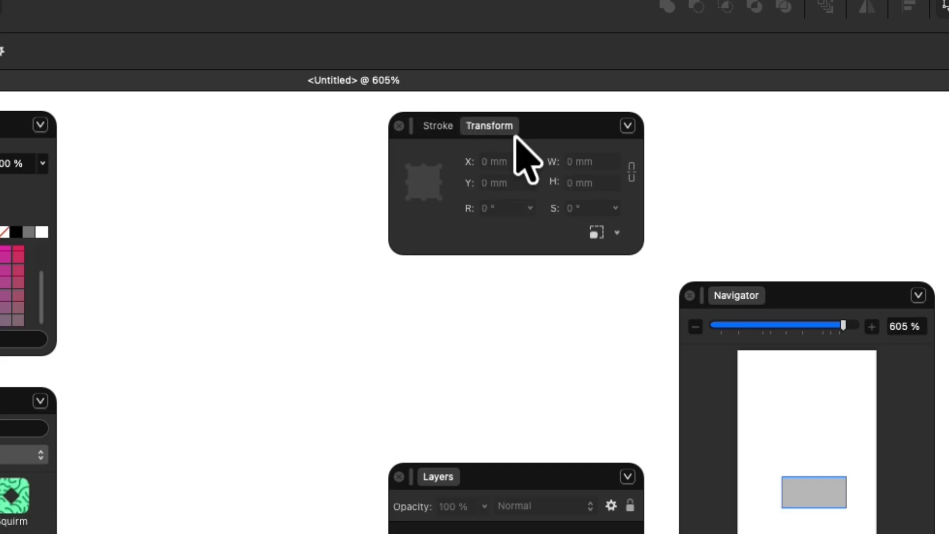
left_click(441, 126)
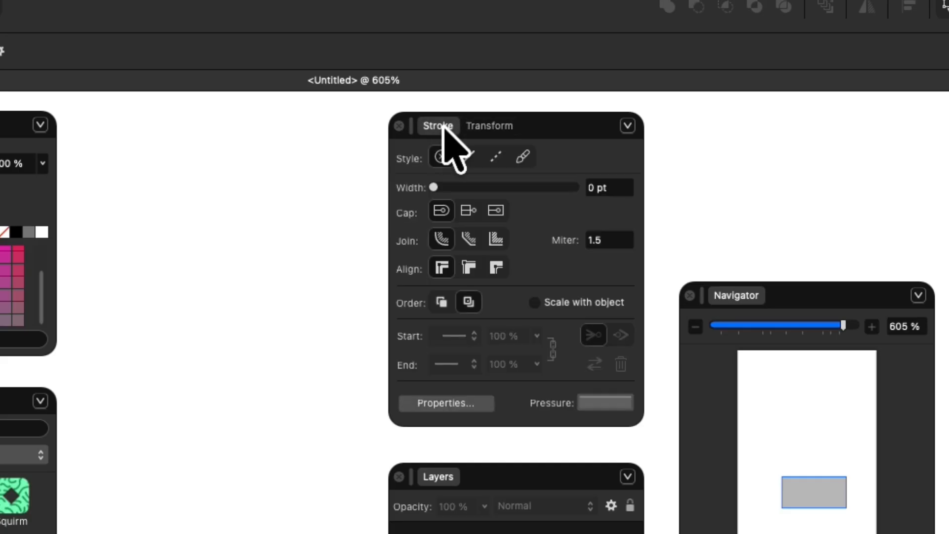
left_click(496, 123)
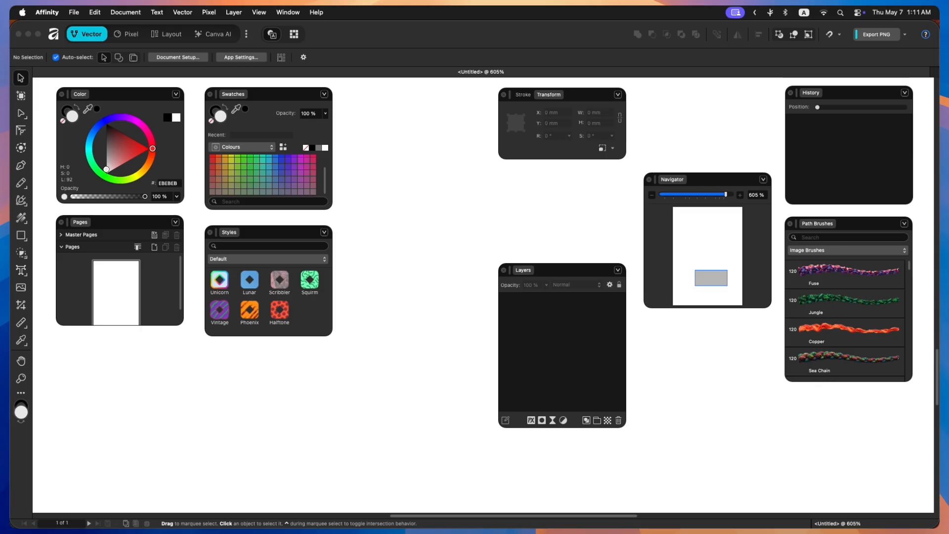
- Dock the Stroke and Transform panel group at the top of the left panel column, moving the Color panel aside
mouse_move(588, 94)
left_mouse_down()
mouse_move(317, 290)
mouse_move(143, 393)
mouse_move(49, 428)
left_mouse_up()
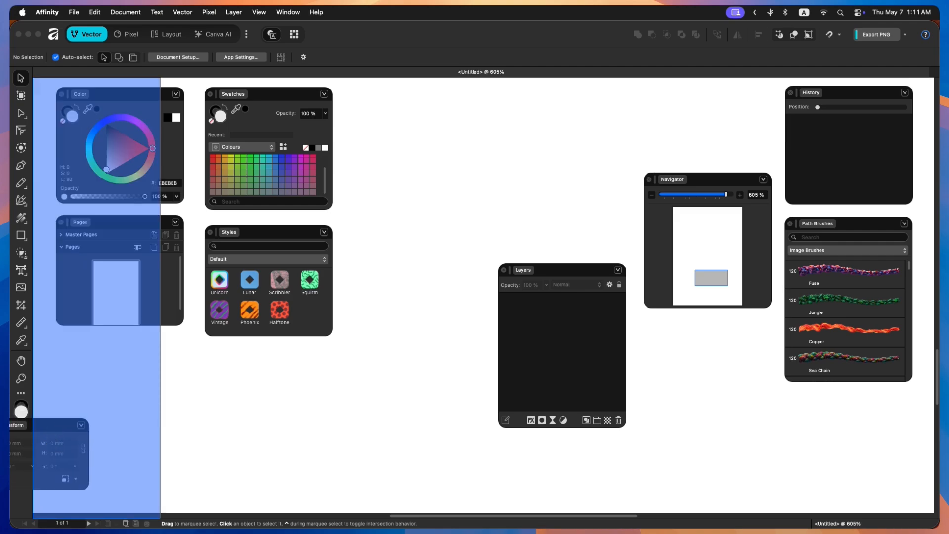
left_click_drag(49, 428, 48, 428)
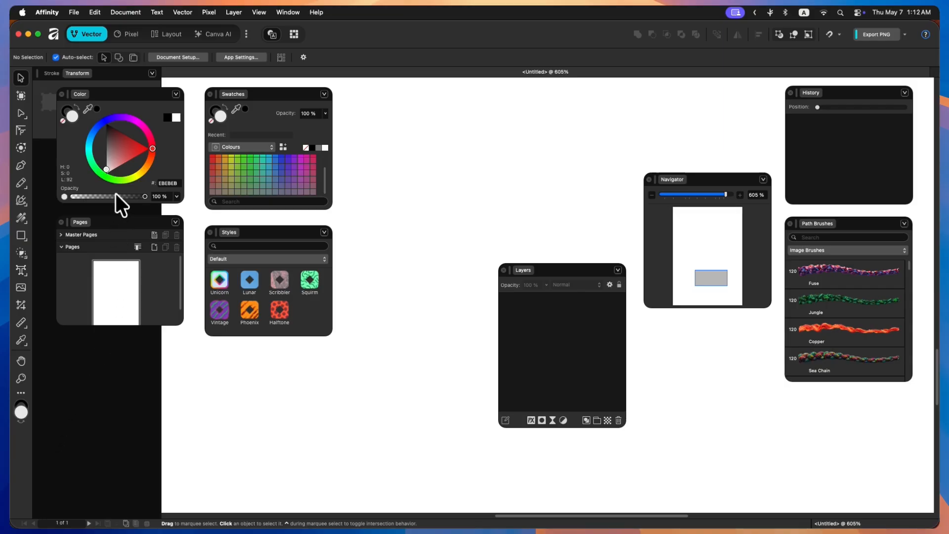
left_click_drag(136, 95, 429, 102)
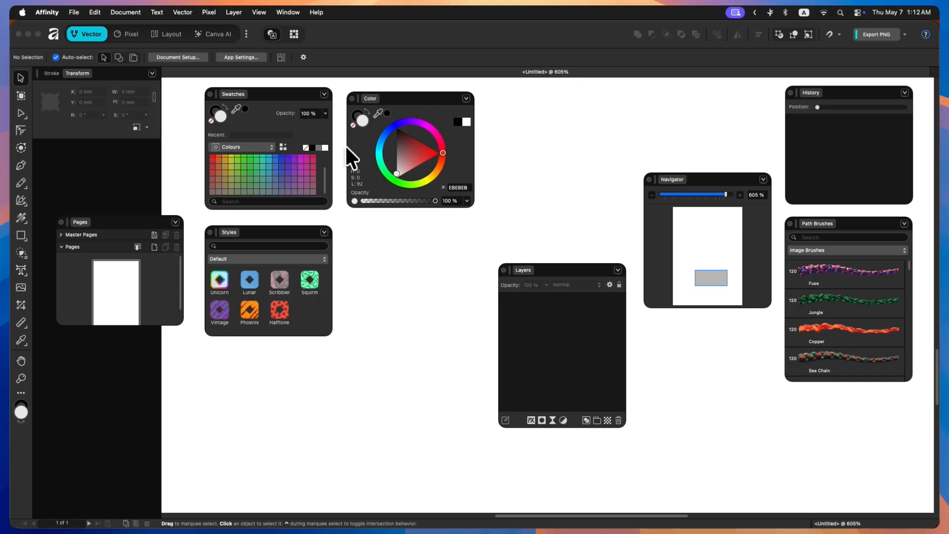
left_click(57, 73)
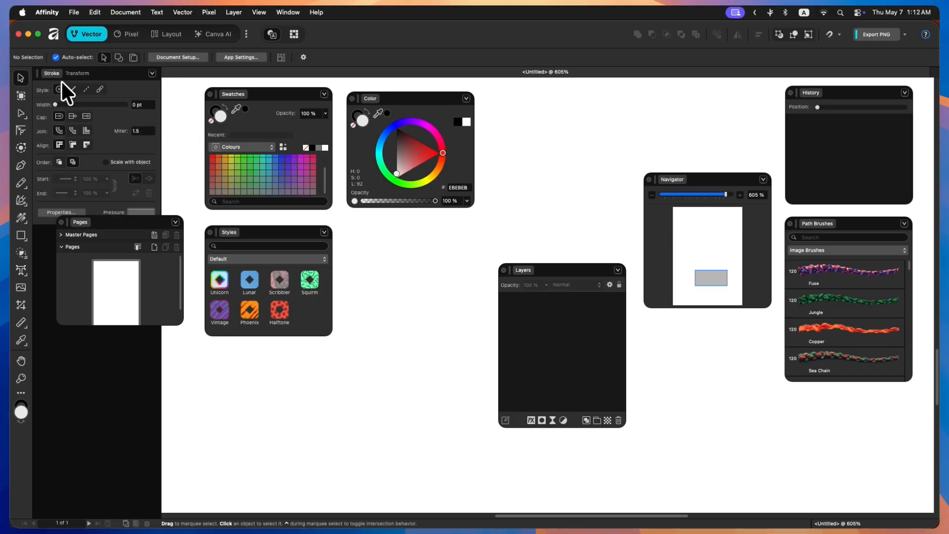
left_click(78, 72)
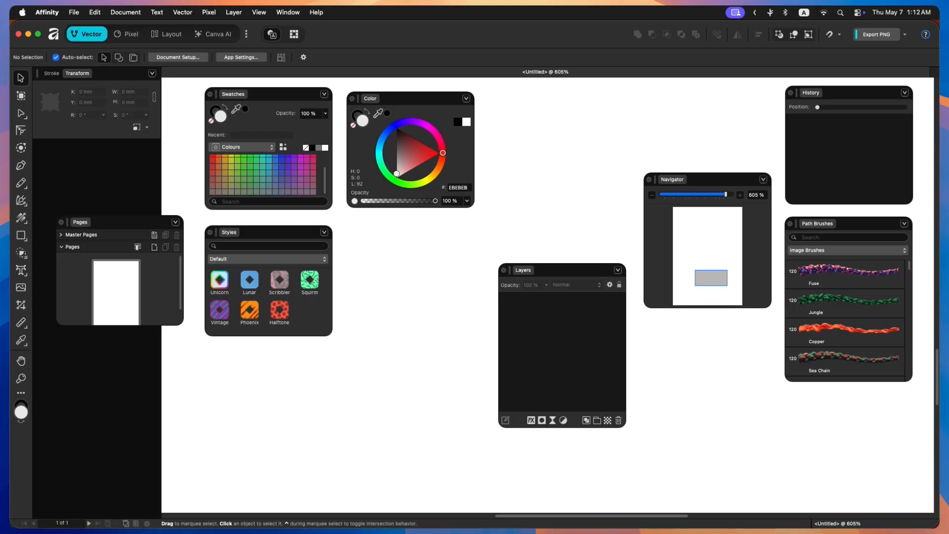
- Dock the Pages, Swatches and Styles panels into the left column beneath the Stroke and Transform group
left_click_drag(87, 222, 62, 144)
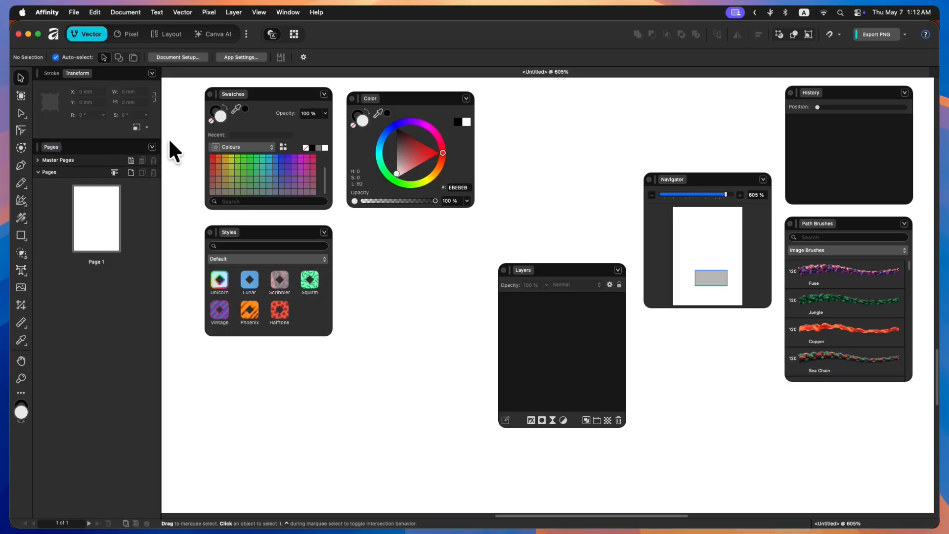
left_click_drag(235, 93, 58, 503)
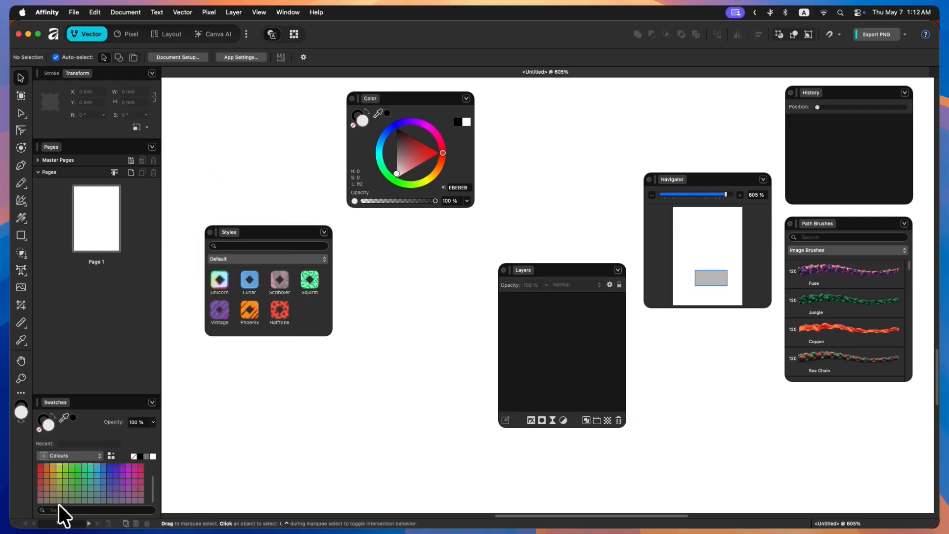
left_click_drag(228, 233, 97, 391)
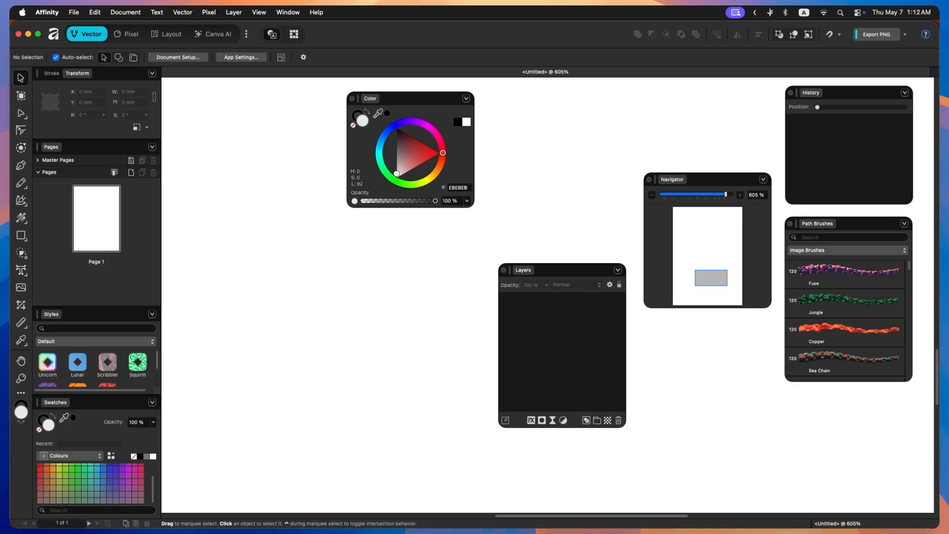
- Open the options menus of the Transform, Pages and Styles panels to review their options
left_click(153, 72)
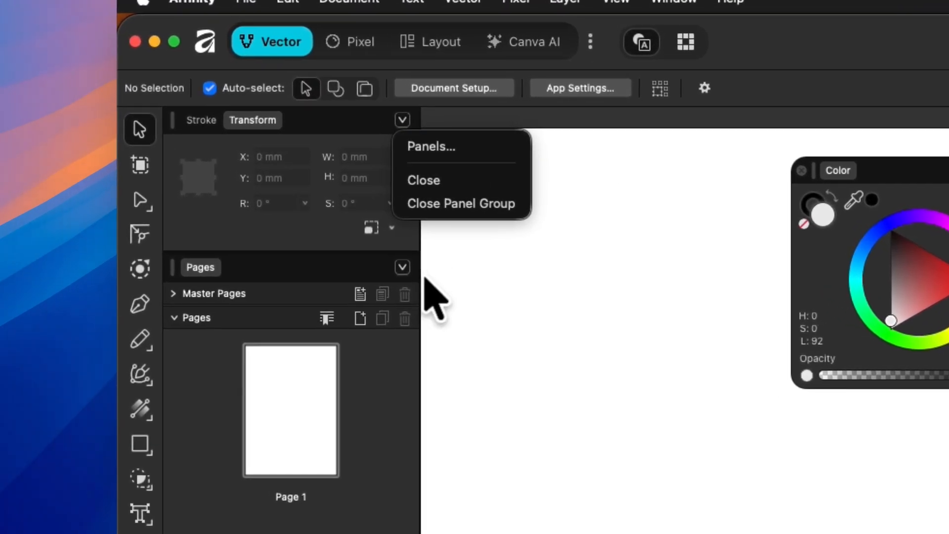
left_click(397, 265)
left_click(397, 264)
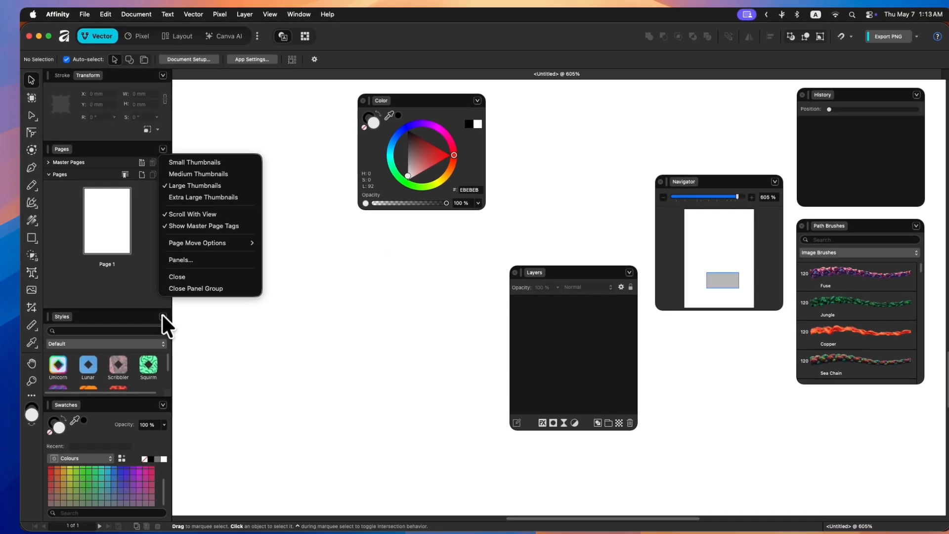
left_click(163, 316)
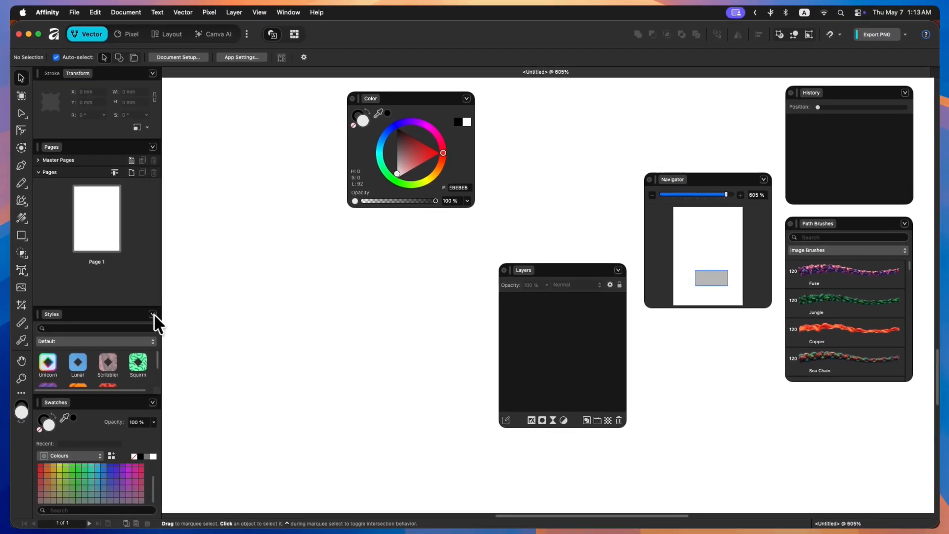
left_click(163, 315)
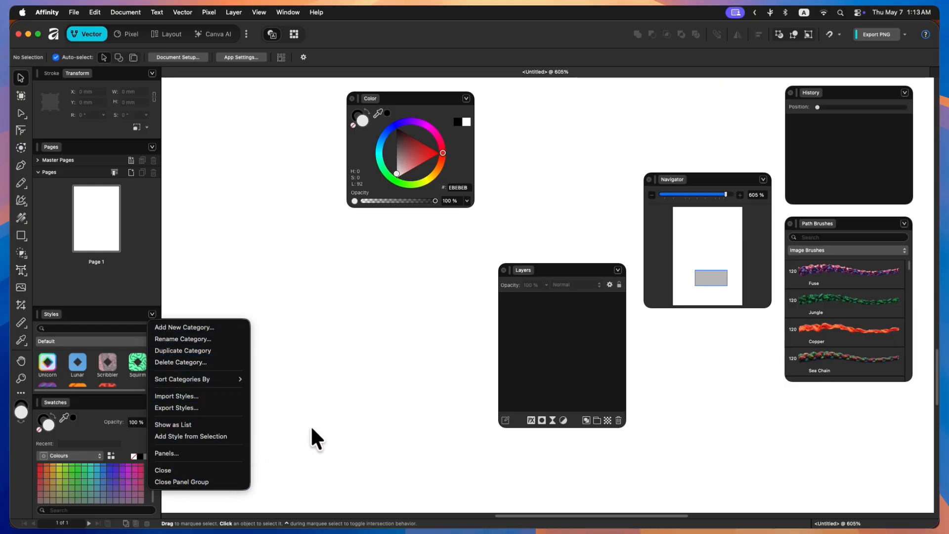
left_click(269, 253)
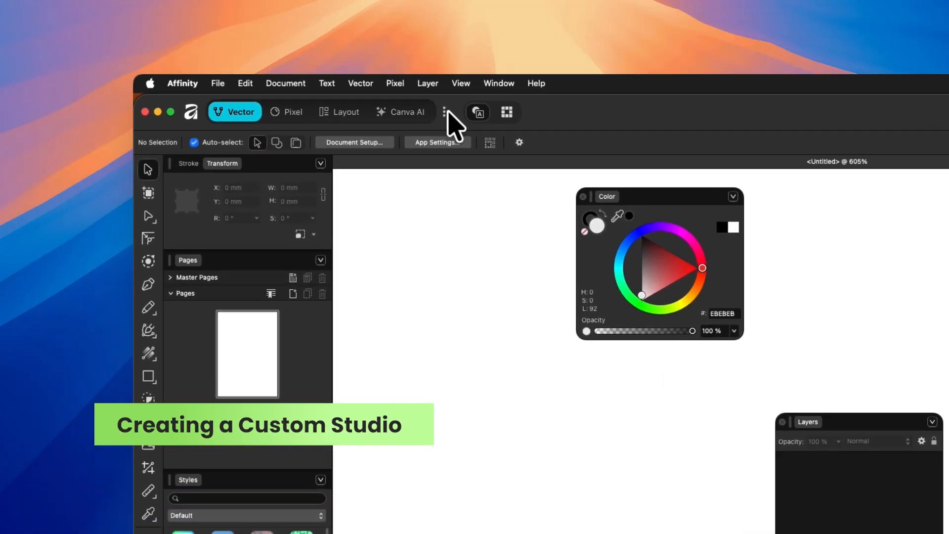
- Start creating a new studio and name it AffinityMan
left_click(246, 34)
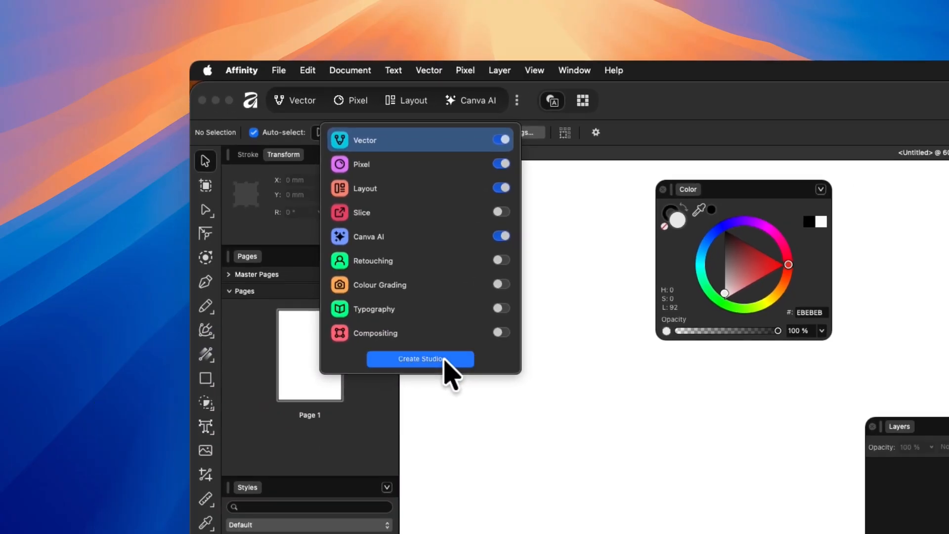
left_click(472, 436)
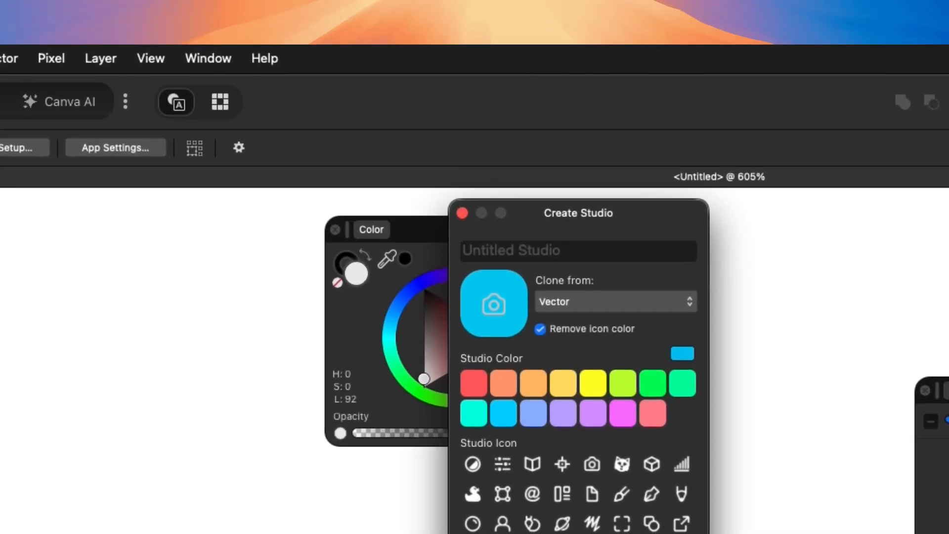
type("Affinity")
key("BackSpace")
type("Man")
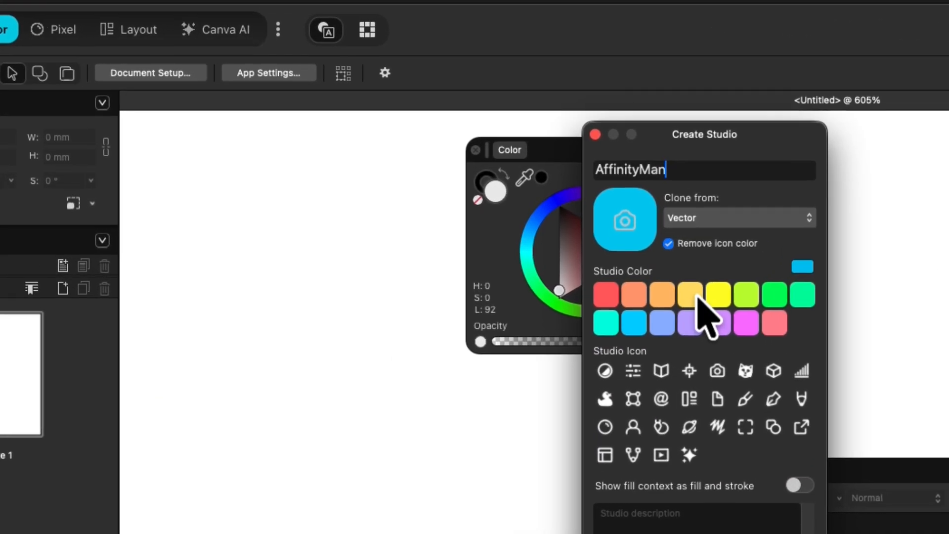
- Set the new studio's color to lime green and choose the brush icon
left_click(481, 176)
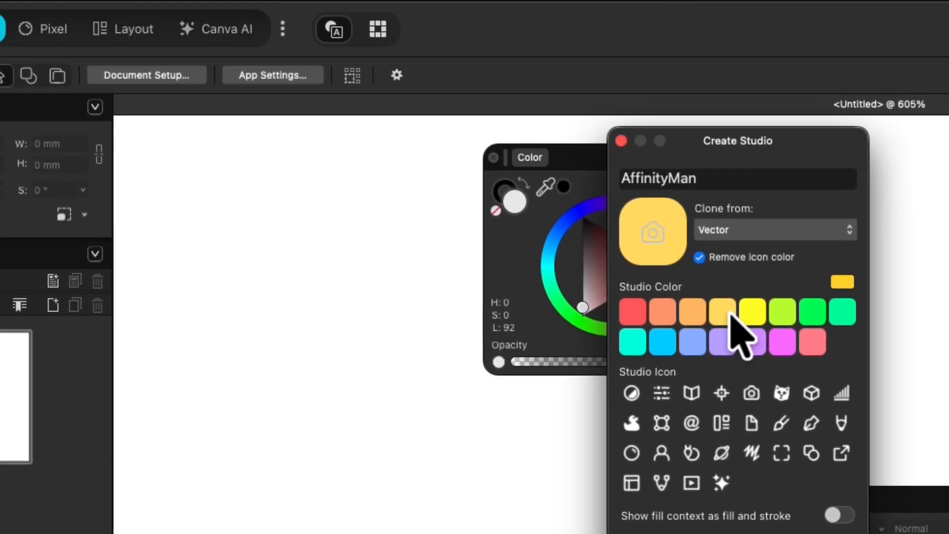
left_click(767, 313)
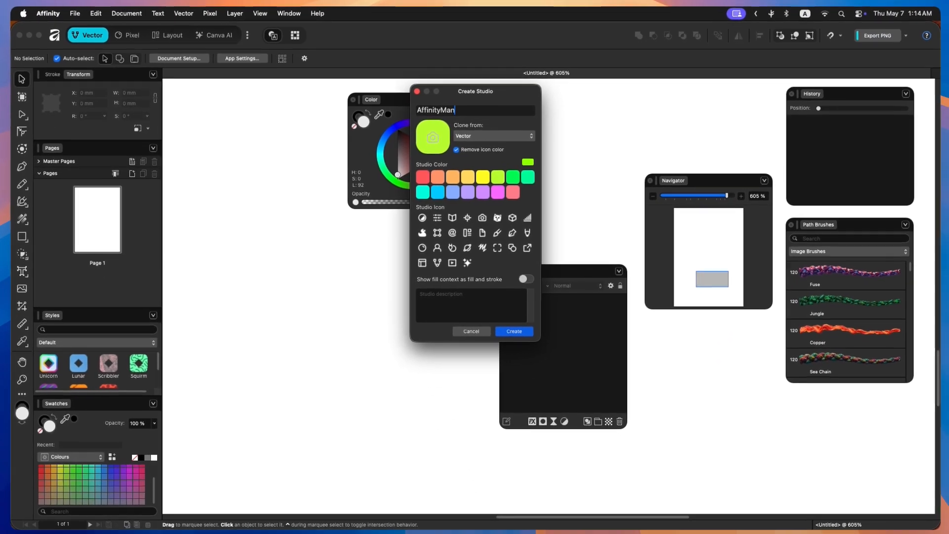
left_click(730, 424)
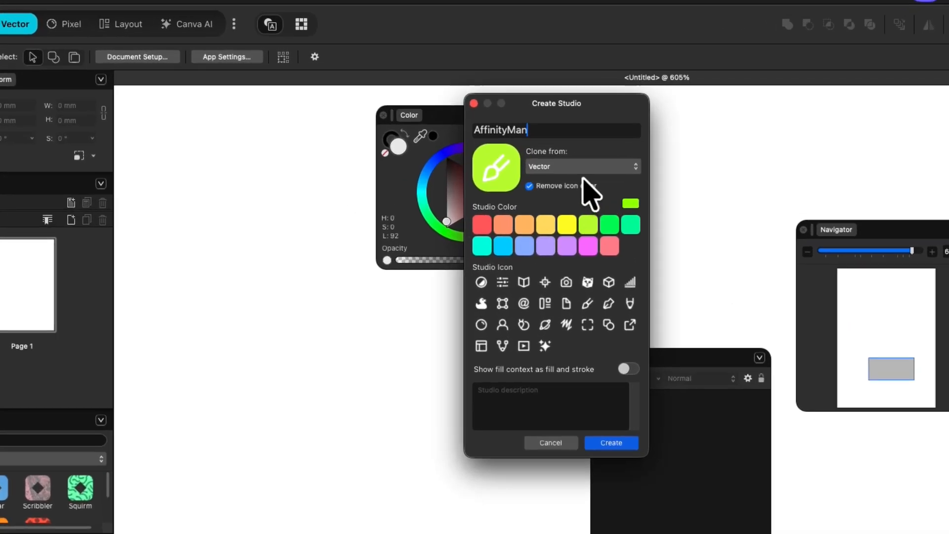
- Set the studio to clone from None and create it
left_click(494, 135)
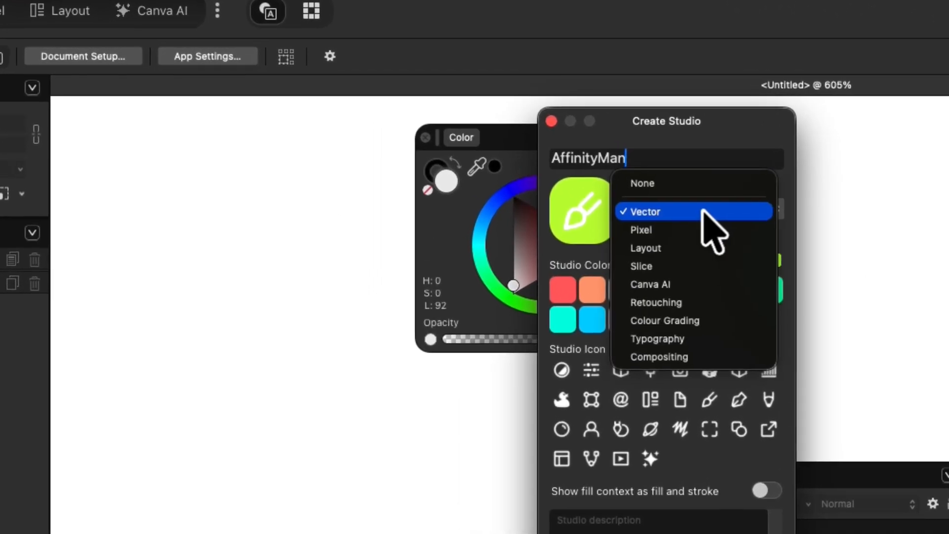
left_click(707, 186)
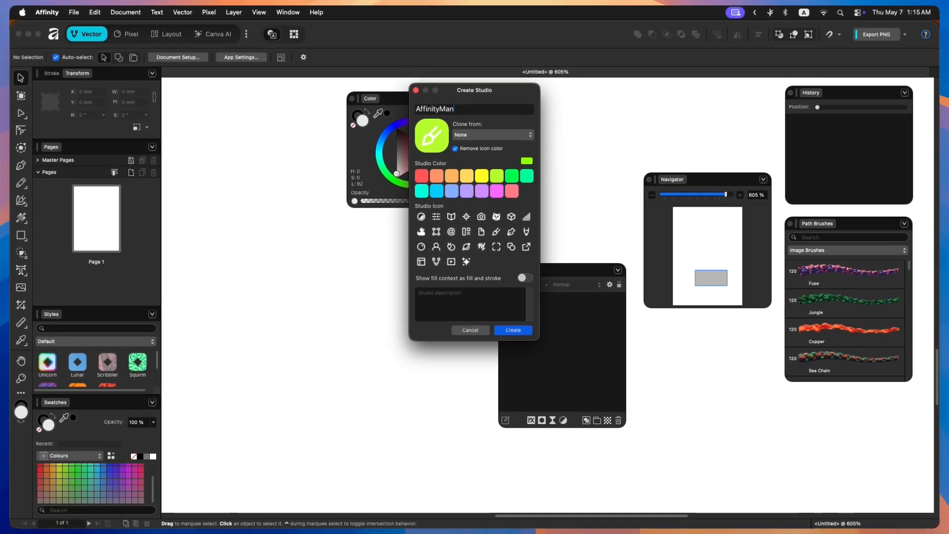
left_click(513, 330)
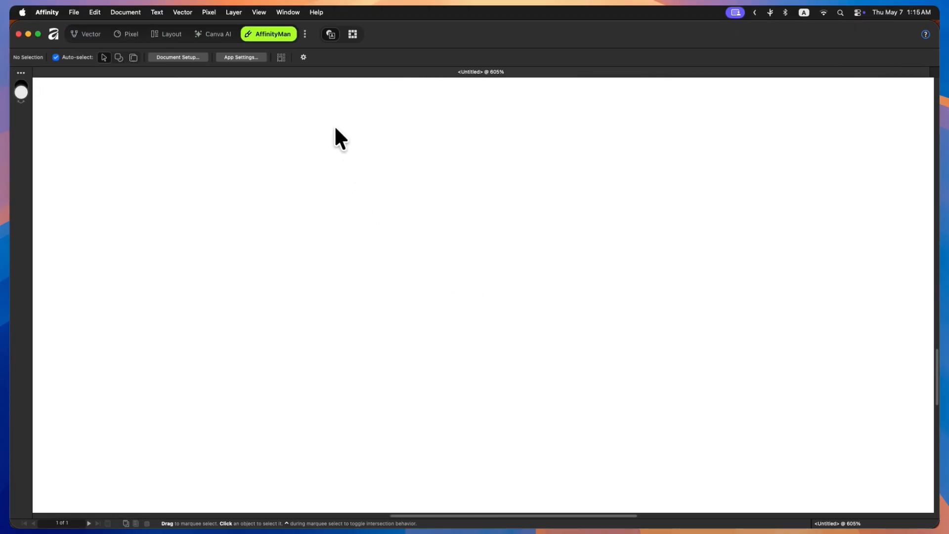
- Move the AffinityMan studio to the top of the studio list
left_click(305, 33)
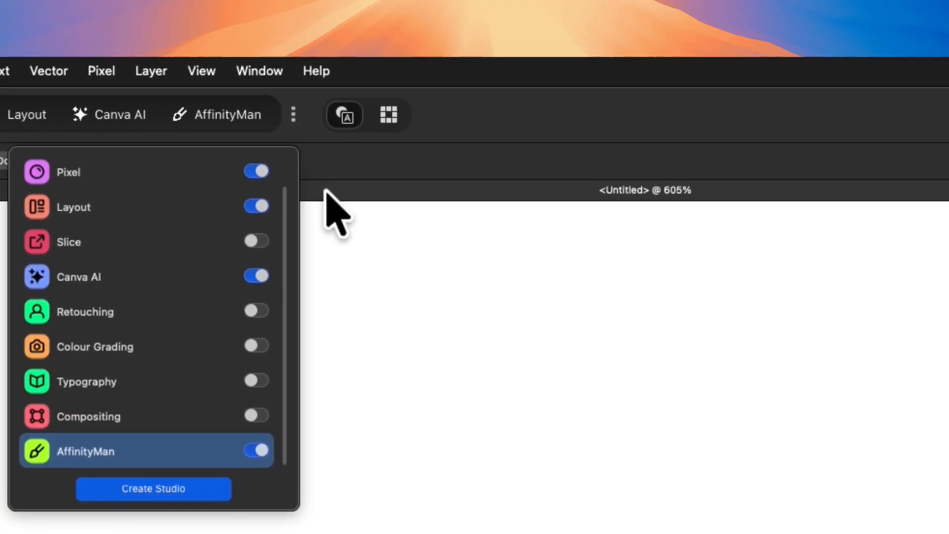
left_click_drag(189, 461, 190, 406)
left_click_drag(212, 363, 228, 119)
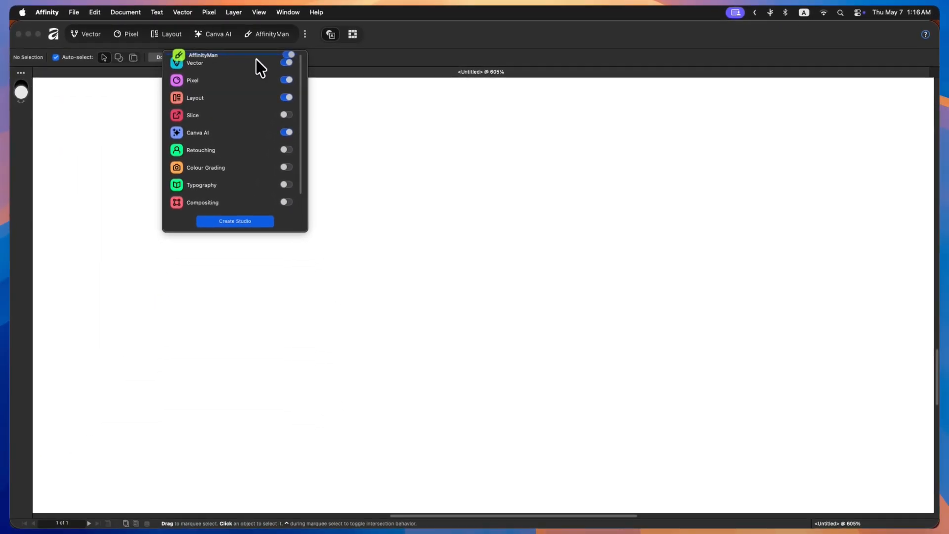
left_click_drag(256, 58, 257, 58)
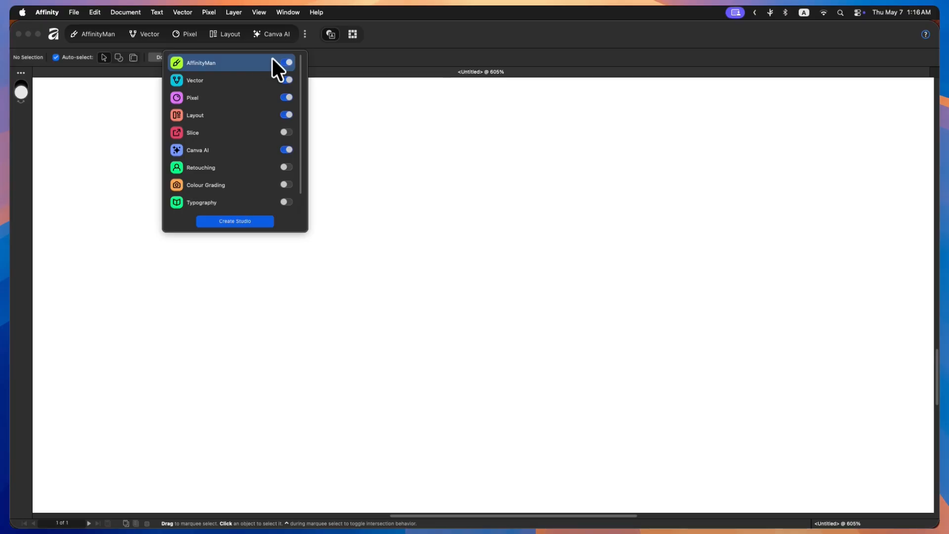
left_click(384, 43)
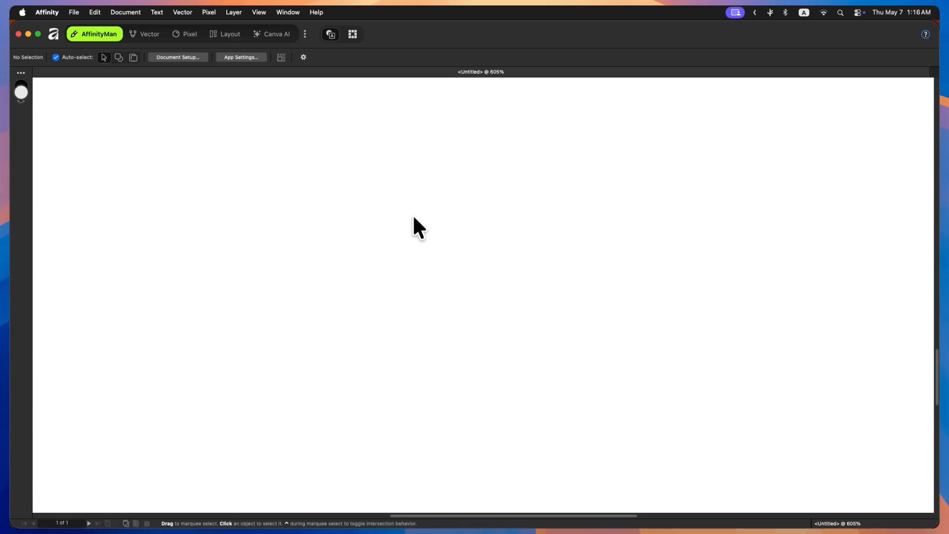
- Review the Top Toolbar and Context Toolbar options in the View menu
left_click(264, 12)
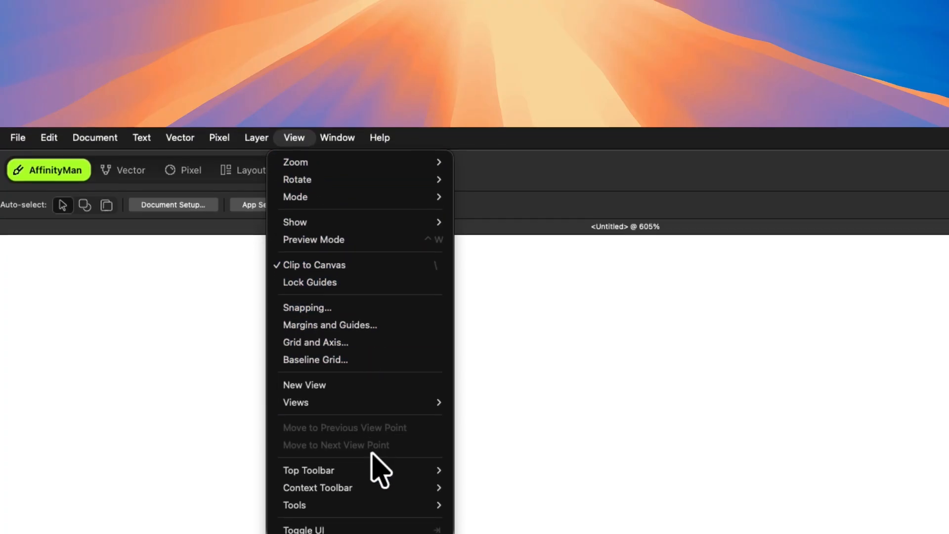
mouse_move(380, 520)
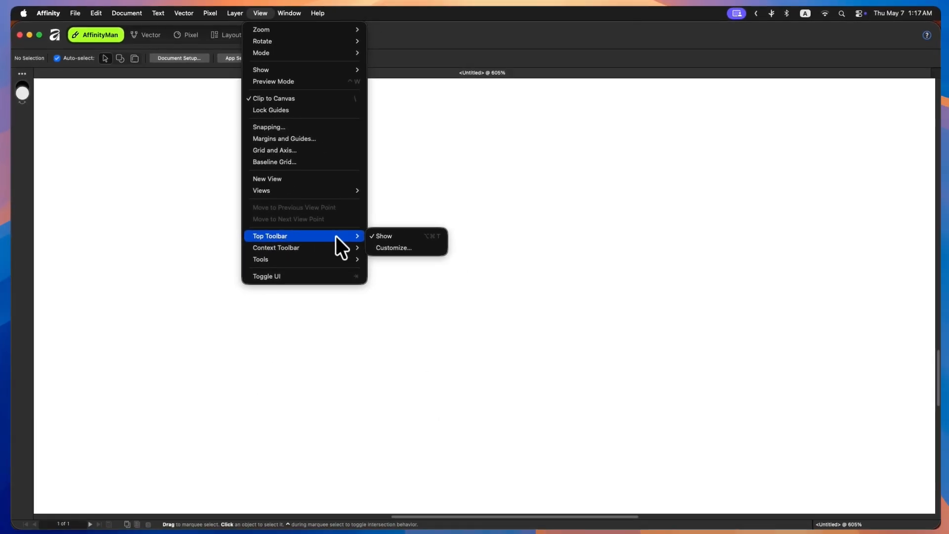
mouse_move(316, 249)
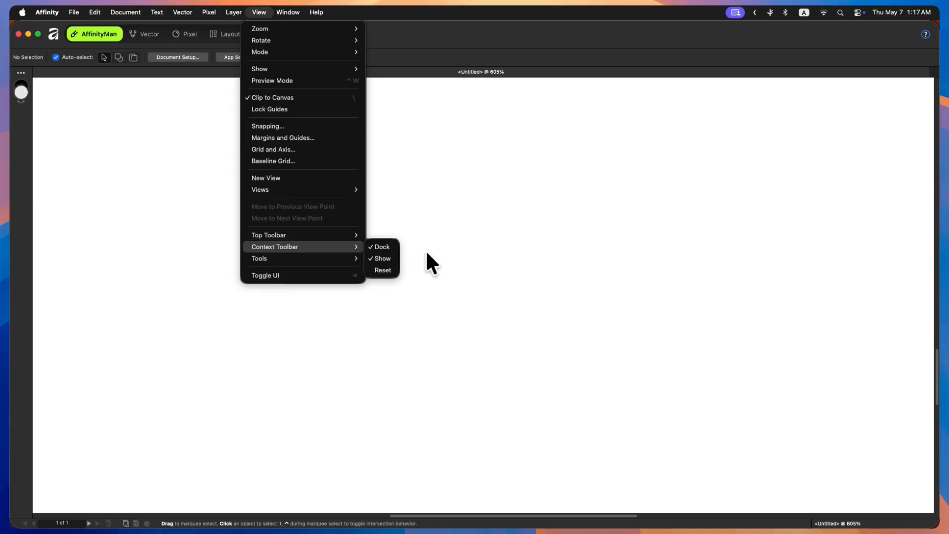
left_click(434, 232)
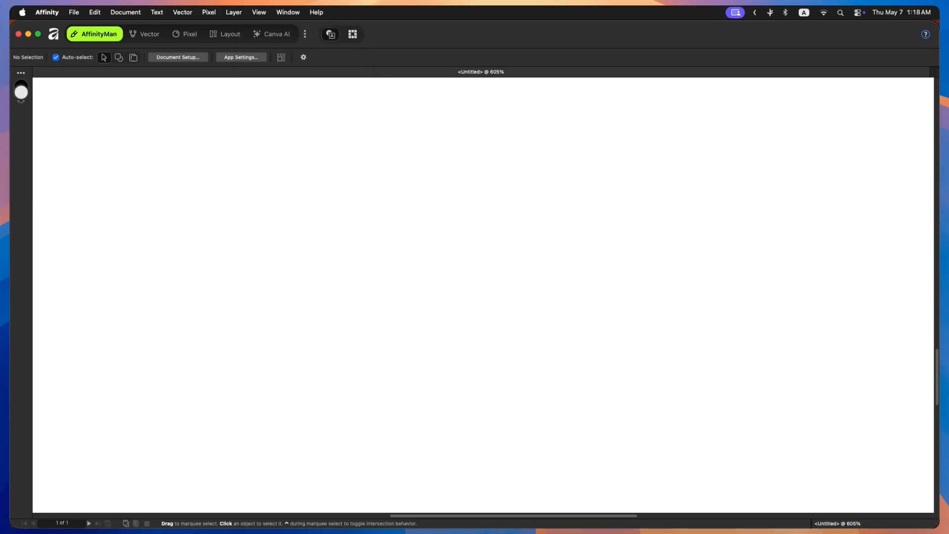
- Hide and restore the interface with Toggle UI, then review the Toggle UI command in the View menu
key("Tab")
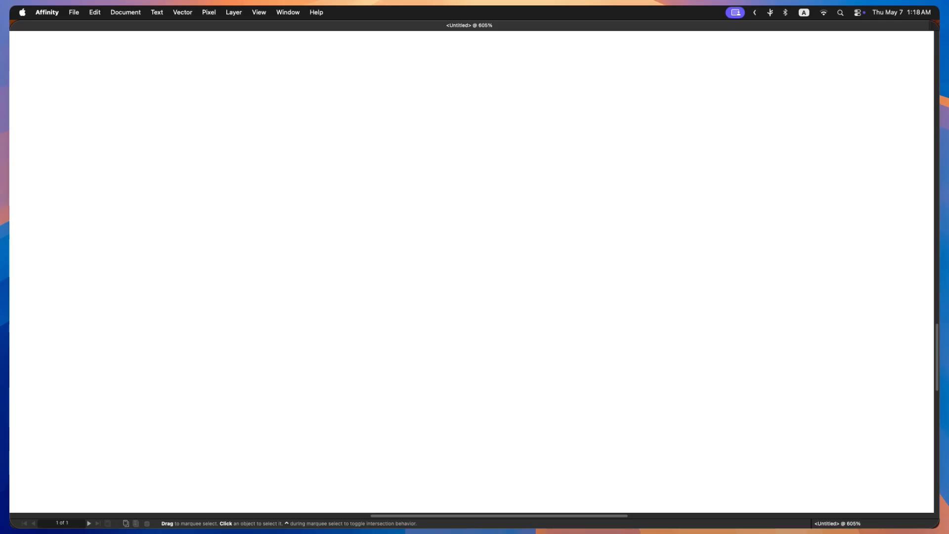
key("Tab")
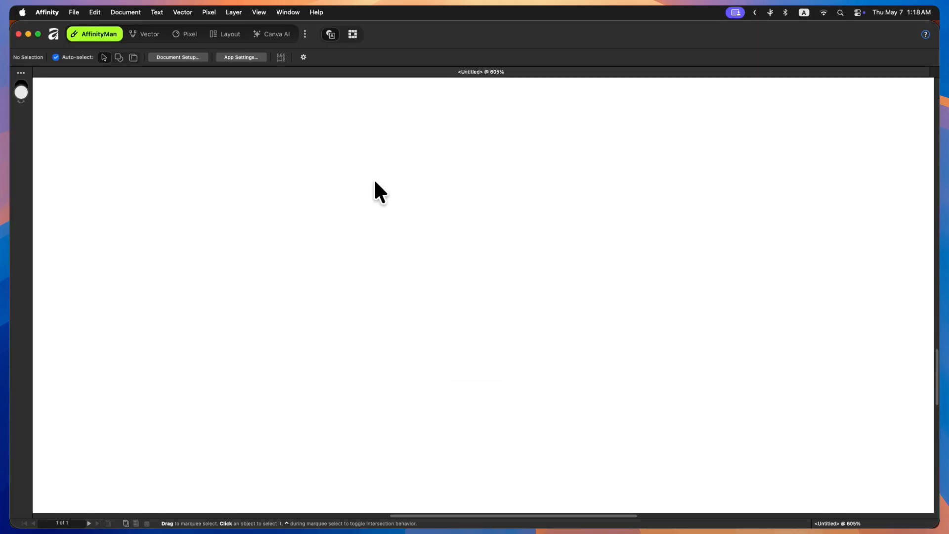
left_click(259, 12)
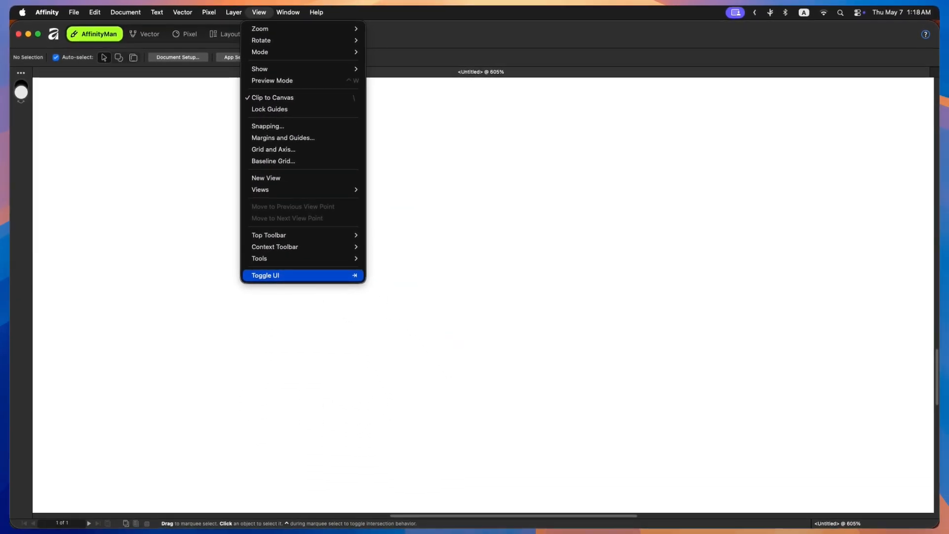
left_click(454, 266)
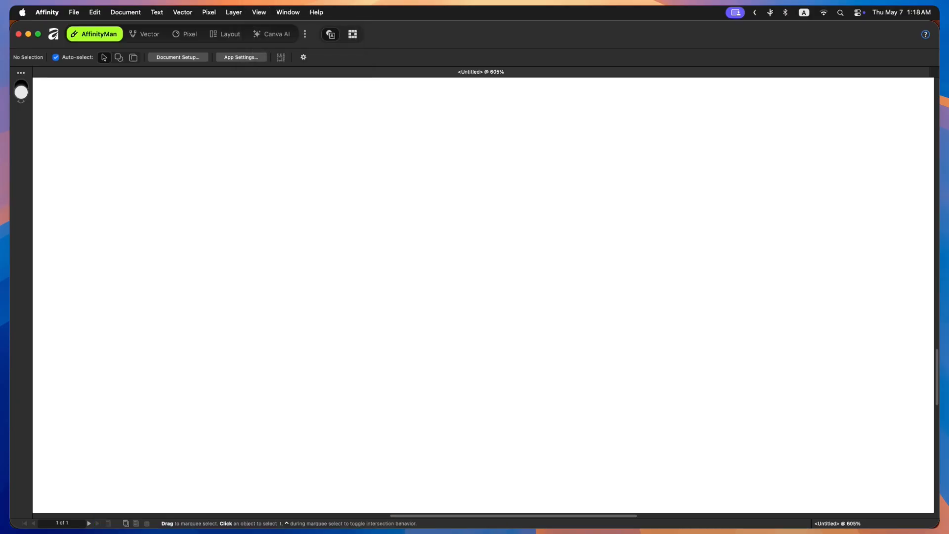
- Open Customize Tools and add the Move Tool to the empty tool list
right_click(22, 334)
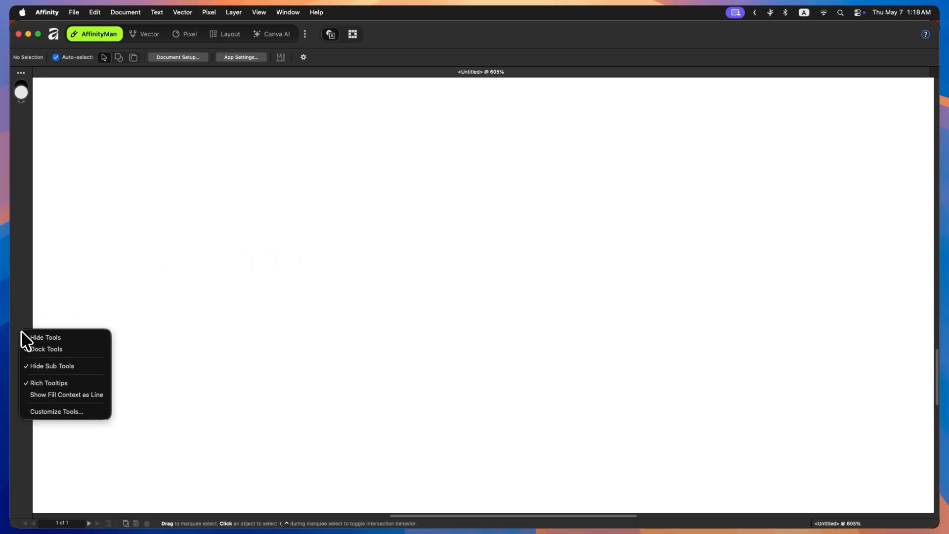
left_click(61, 411)
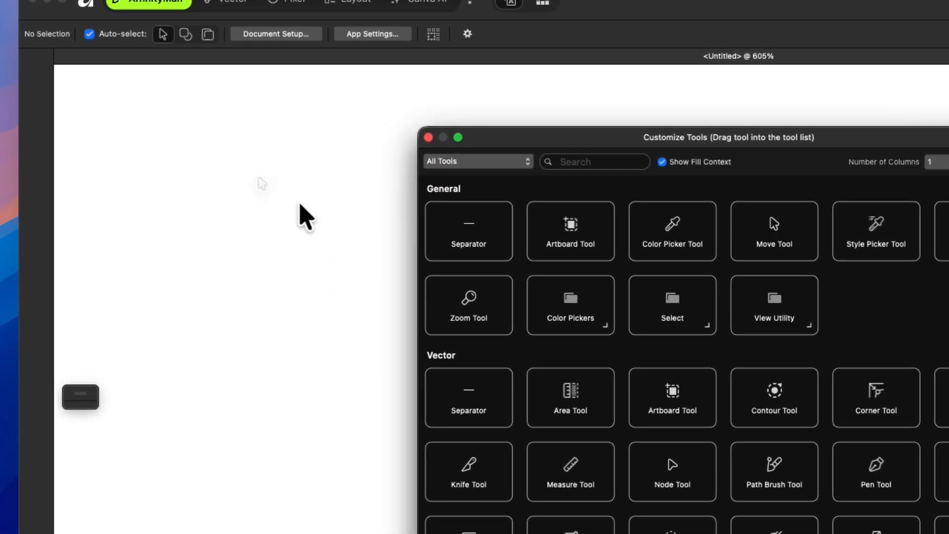
left_click_drag(63, 94, 38, 71)
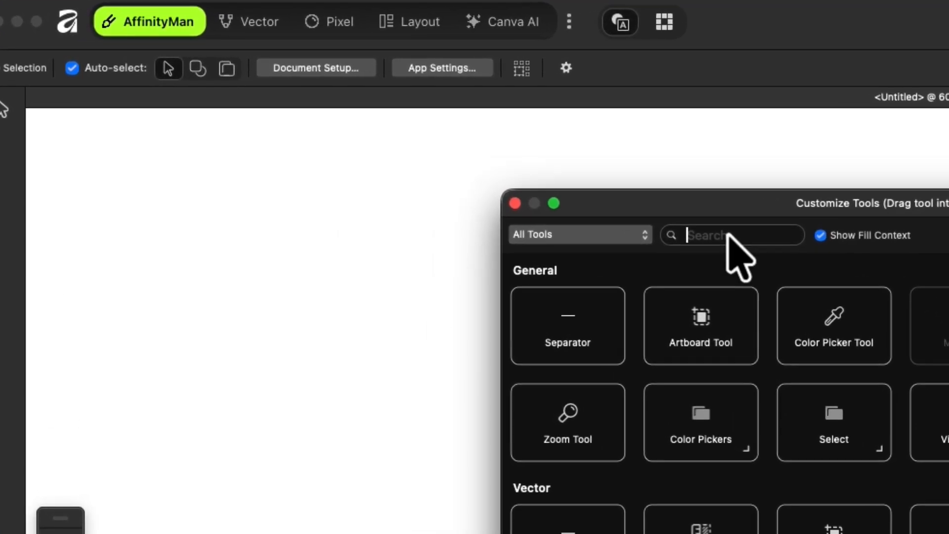
- Search the tools for "artis", add the Artistic Text Tool to the tool list and close the dialog
left_click(384, 141)
type("artis")
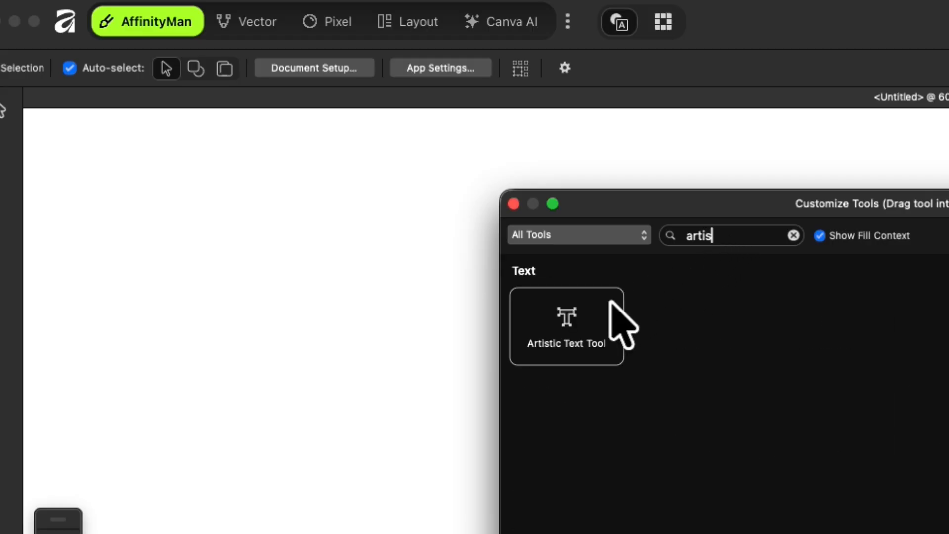
left_click_drag(580, 327, 221, 165)
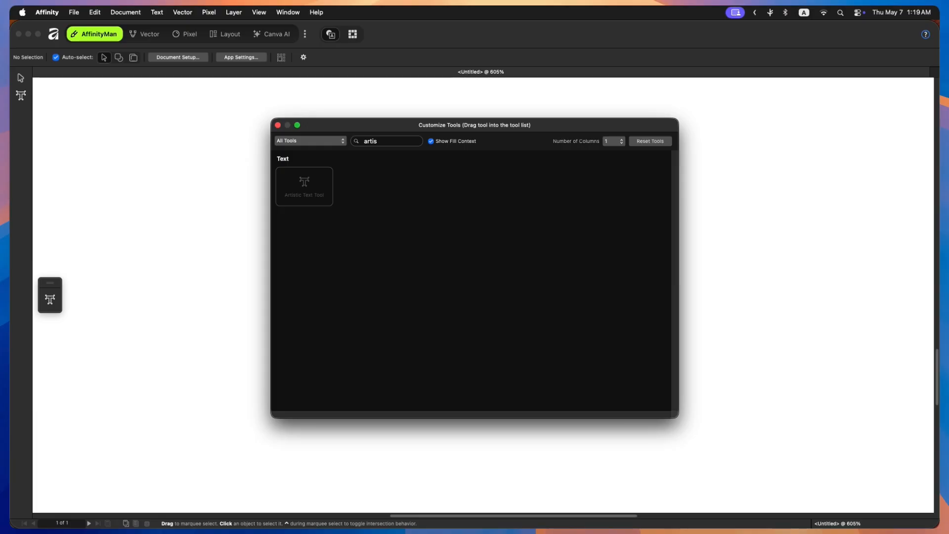
left_click(279, 126)
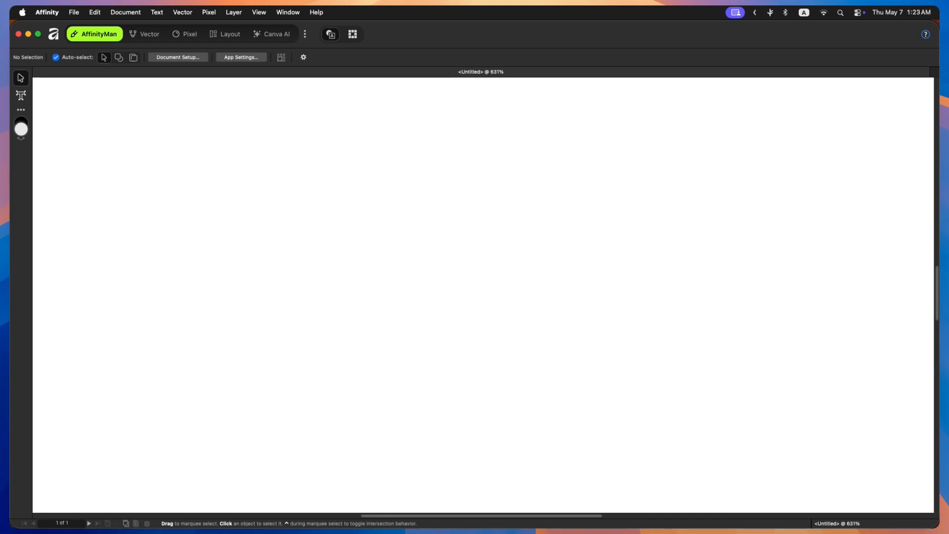
- Examine the page at different zoom levels and positions on the canvas
scroll(486, 292, "down", 15)
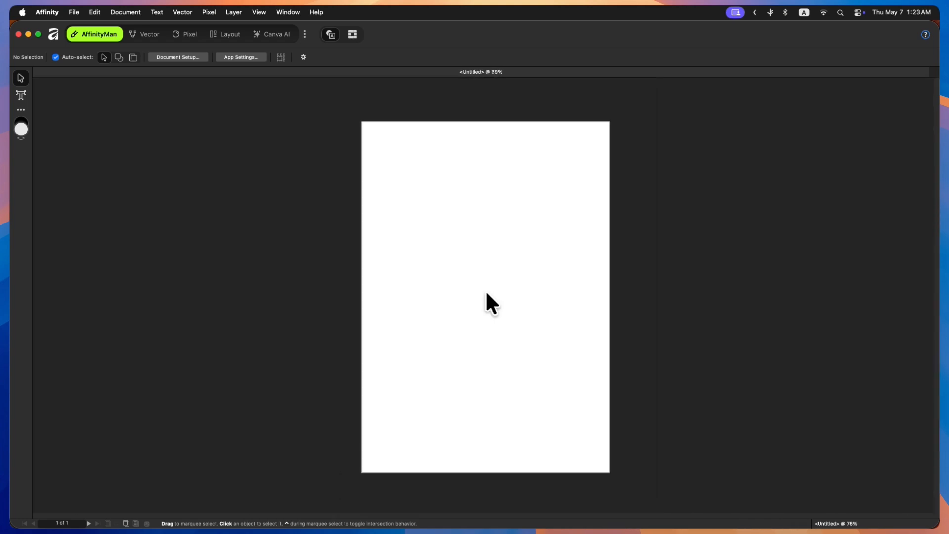
scroll(486, 293, "down", 4)
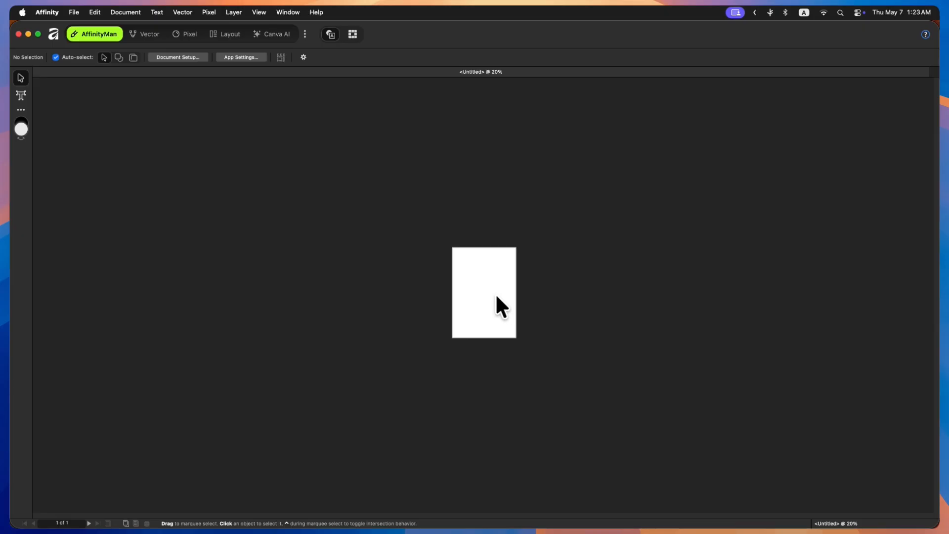
scroll(489, 293, "up", 5)
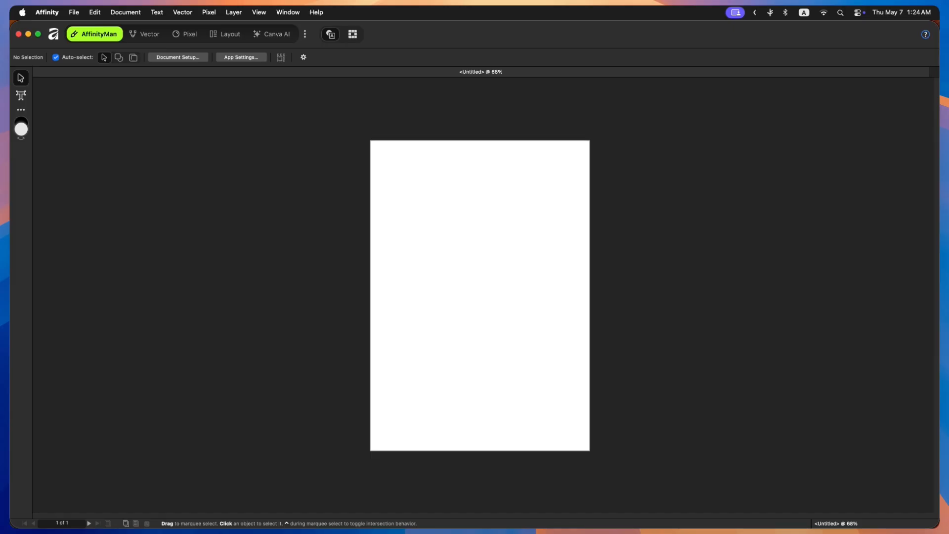
key("super+plus")
key("super+plus")
key("super+minus")
key("super+minus")
key("super+minus")
key("super+plus")
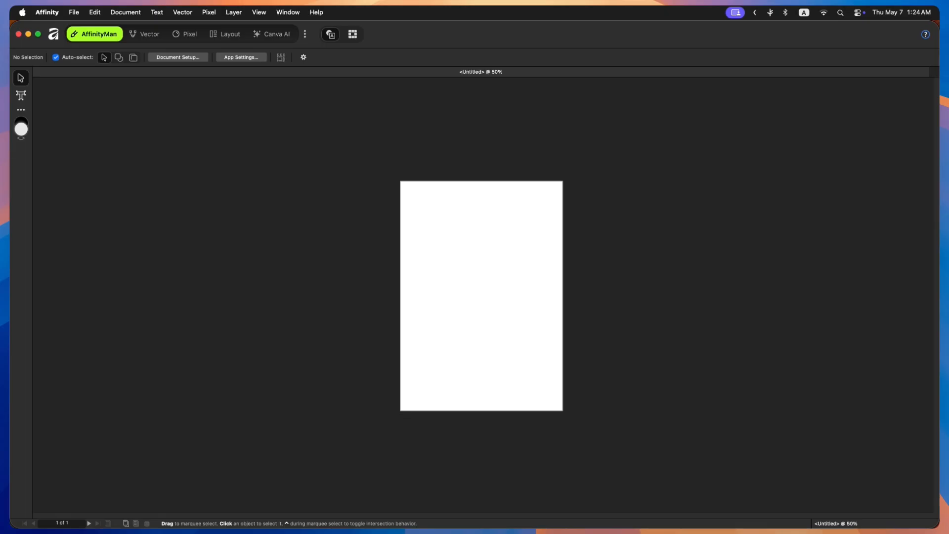
key("super+0")
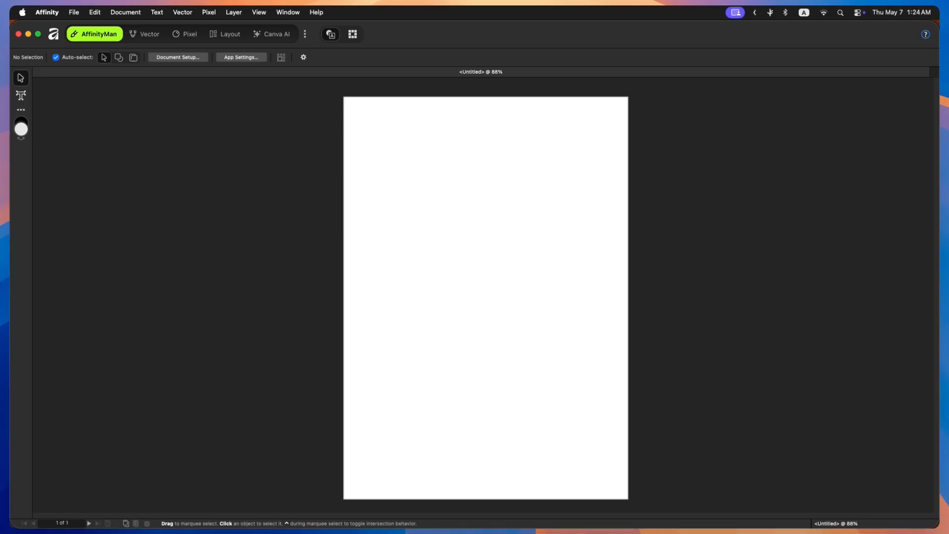
key("space")
left_click_drag(518, 289, 481, 313)
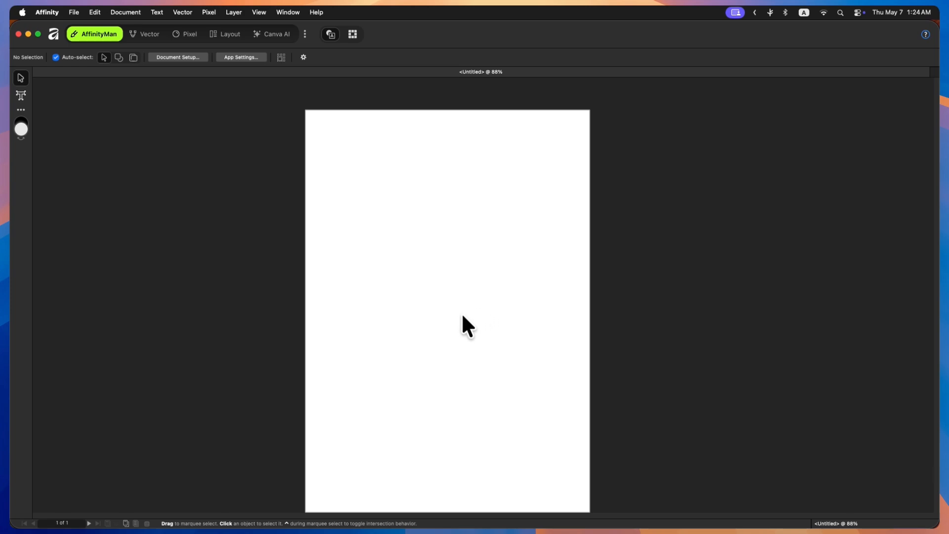
left_click_drag(453, 321, 472, 276)
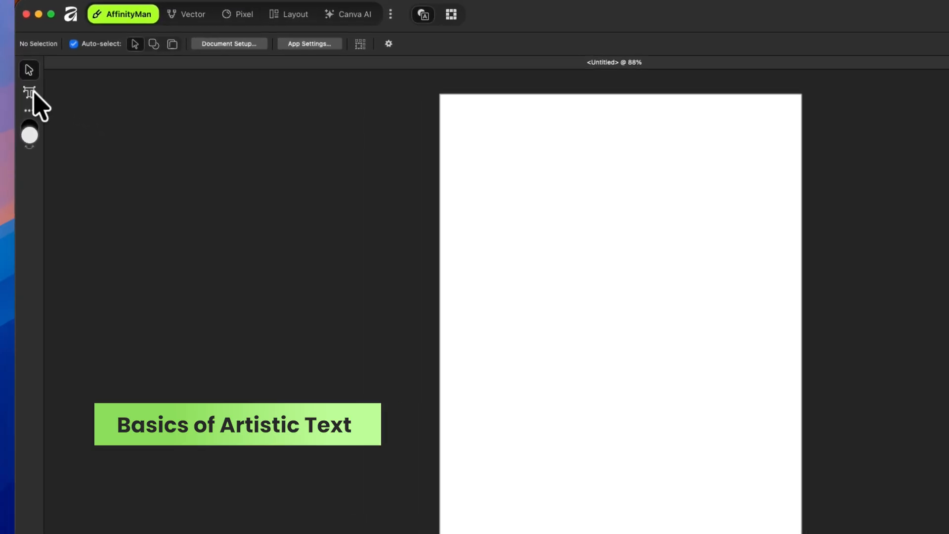
- Place an artistic text object reading "Happy" near the centre of the page
left_click(21, 95)
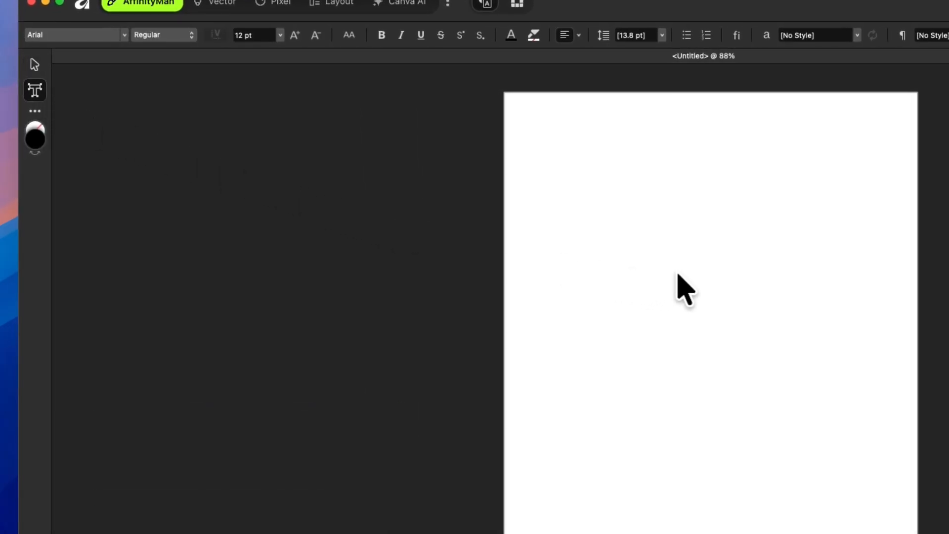
left_click(701, 274)
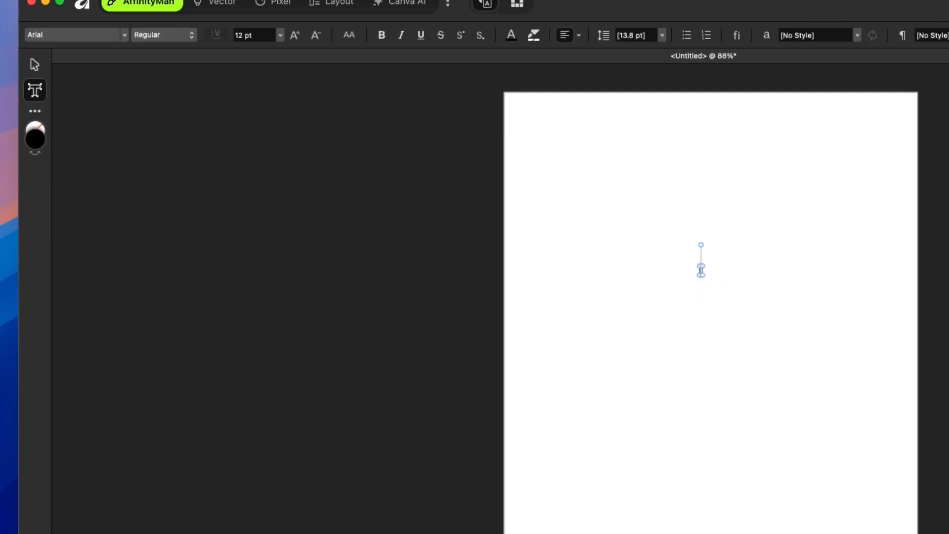
type("Happy")
key("Escape")
key("Escape")
- Add a second artistic text object reading "Birthday" just below "Happy"
left_click(701, 285)
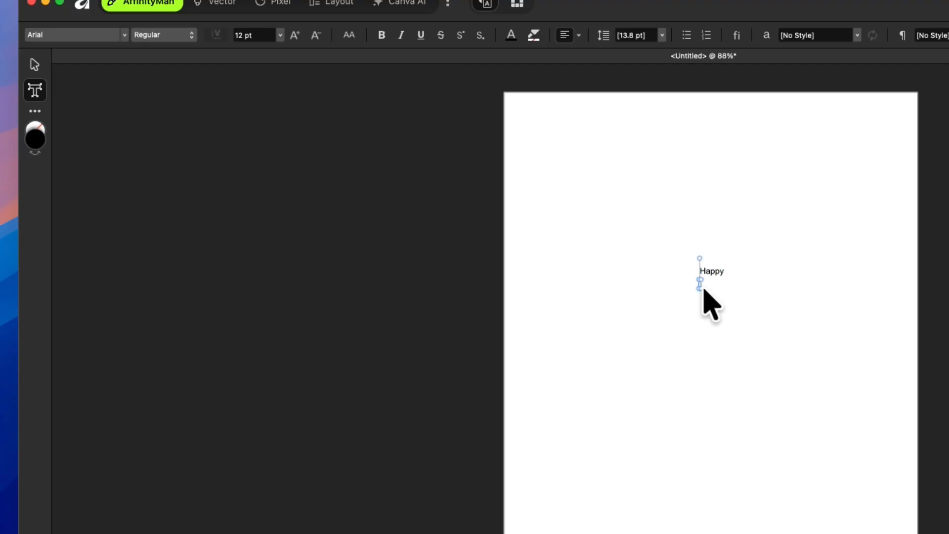
type("Birthday")
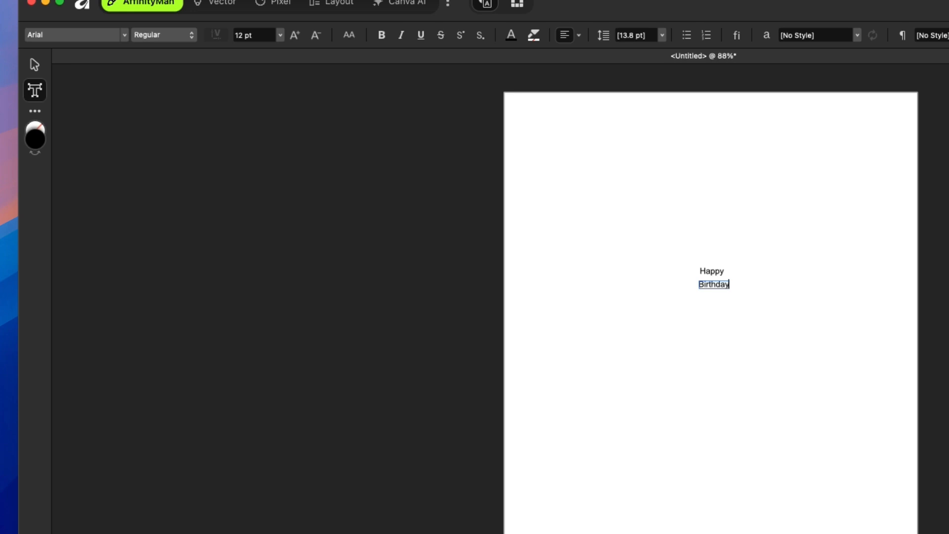
key("Escape")
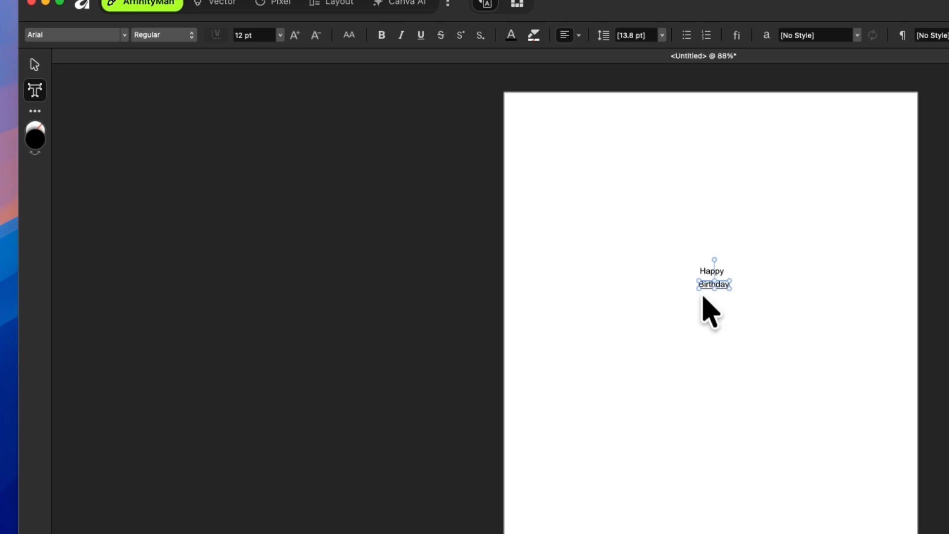
- Zoom in and try selecting whole words and individual characters inside the text objects
left_click(35, 64)
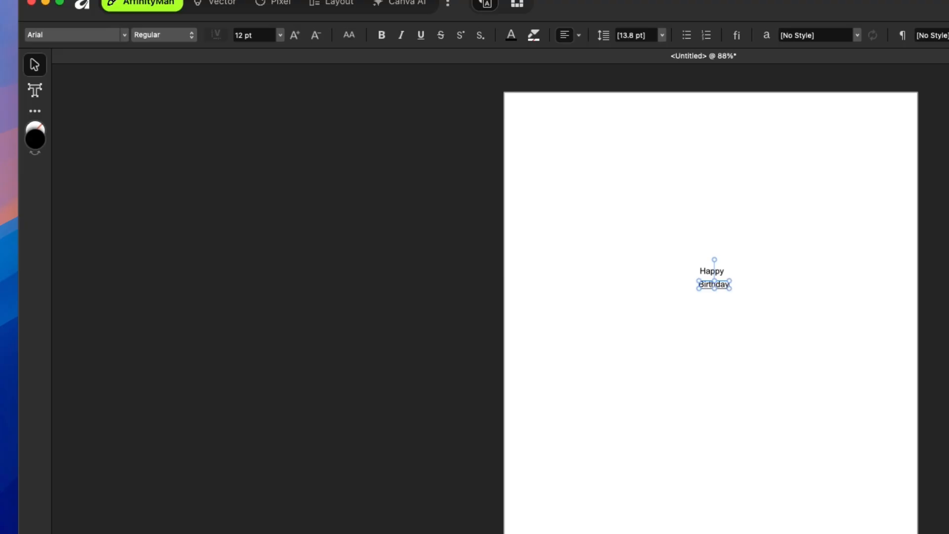
scroll(737, 283, "up", 5)
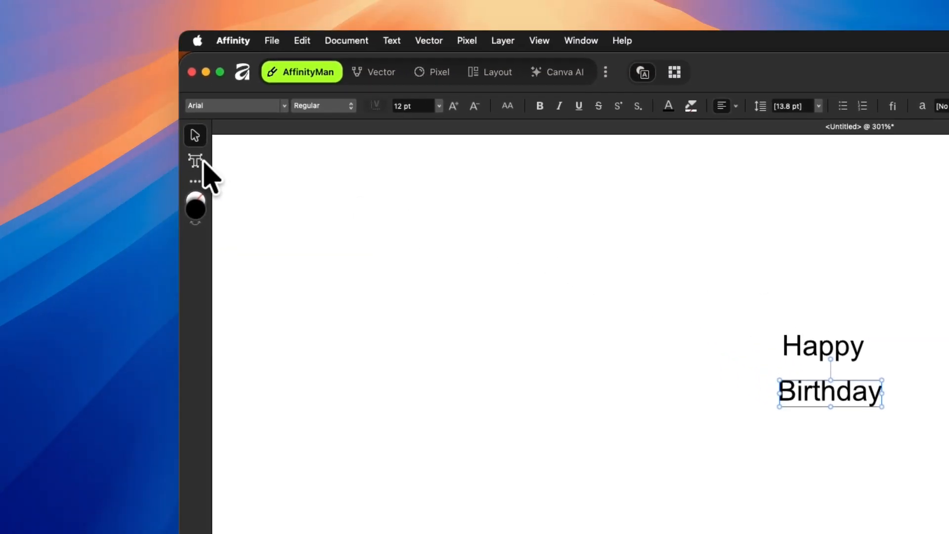
left_click(35, 90)
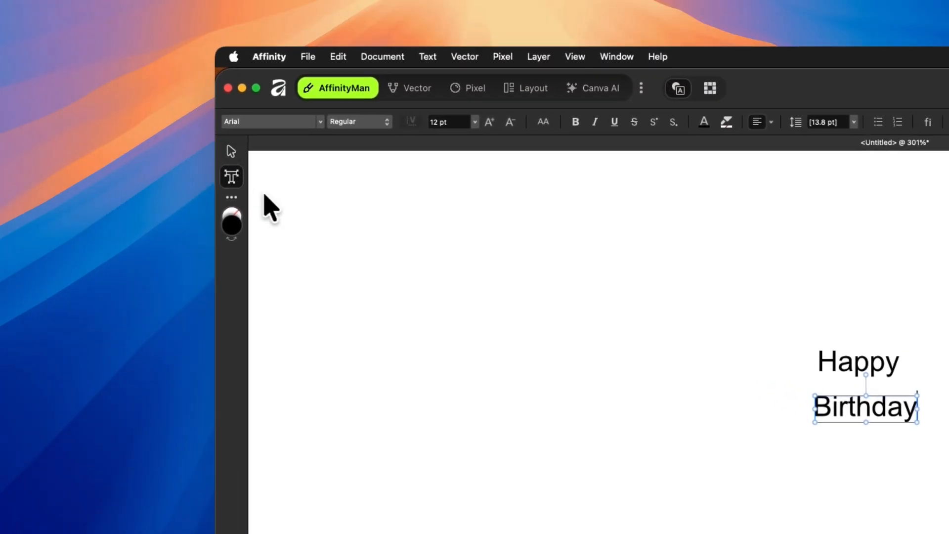
double_click(673, 278)
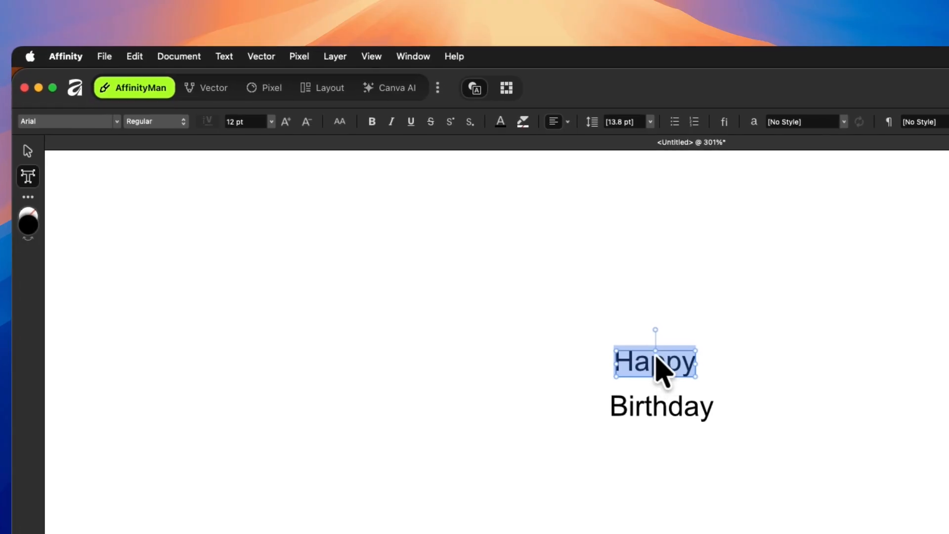
left_click(720, 414)
left_click_drag(661, 394, 605, 389)
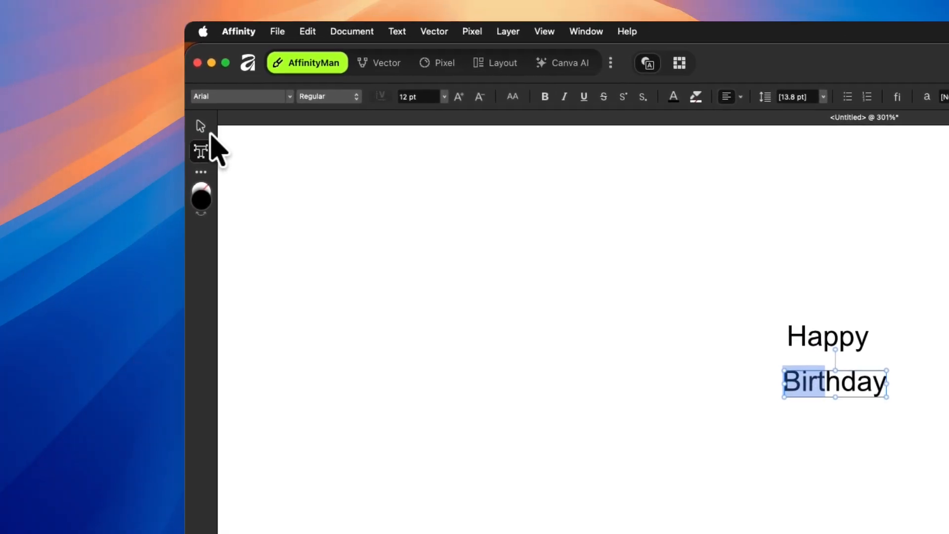
left_click(200, 126)
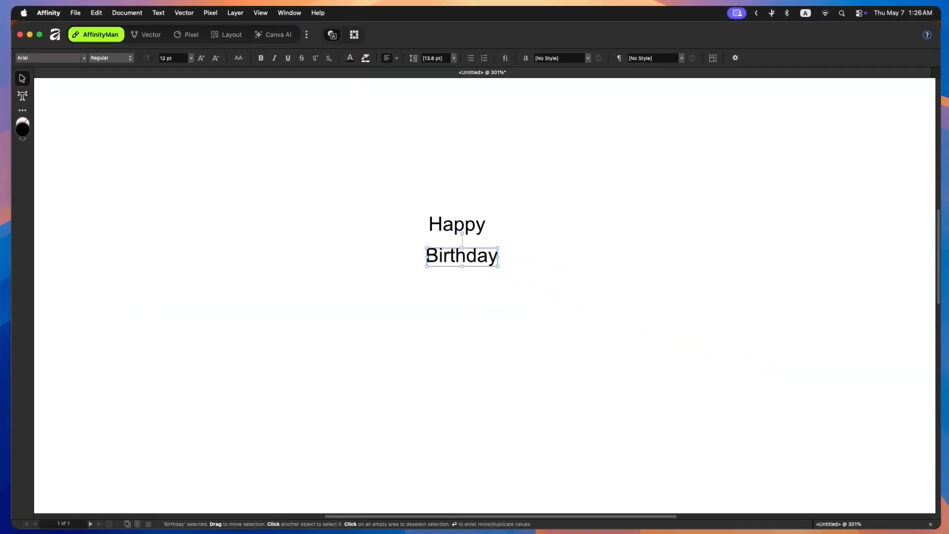
- Select both text objects and set their font size to 36 pt
scroll(455, 299, "down", 6)
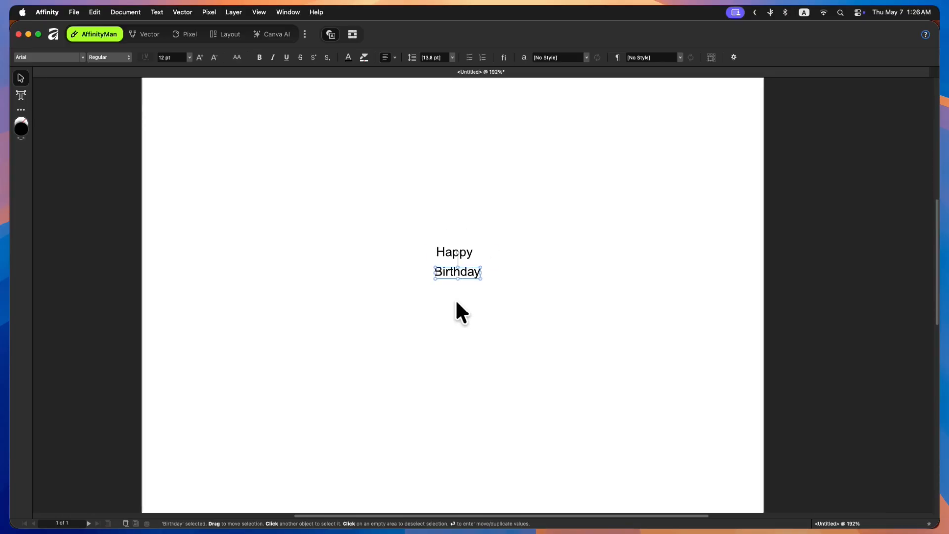
left_click(455, 267)
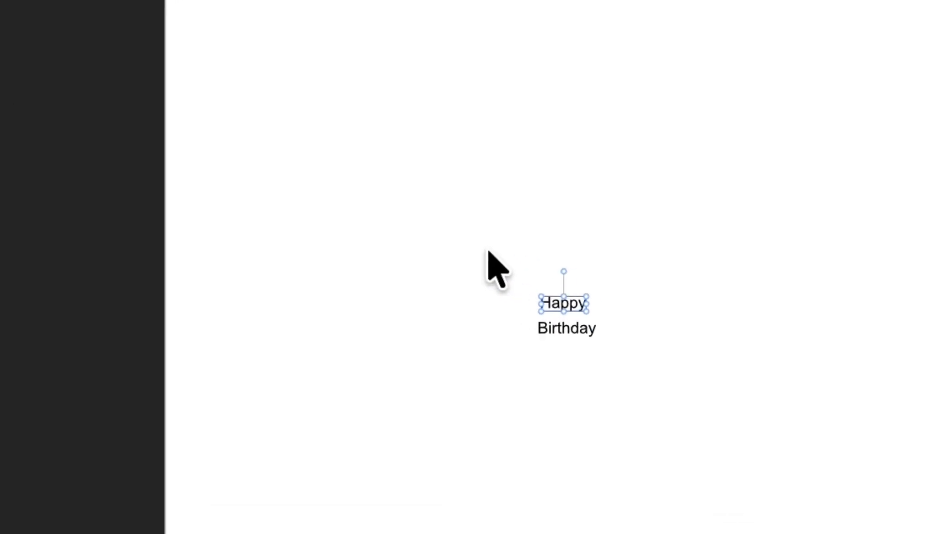
left_click_drag(404, 232, 541, 330)
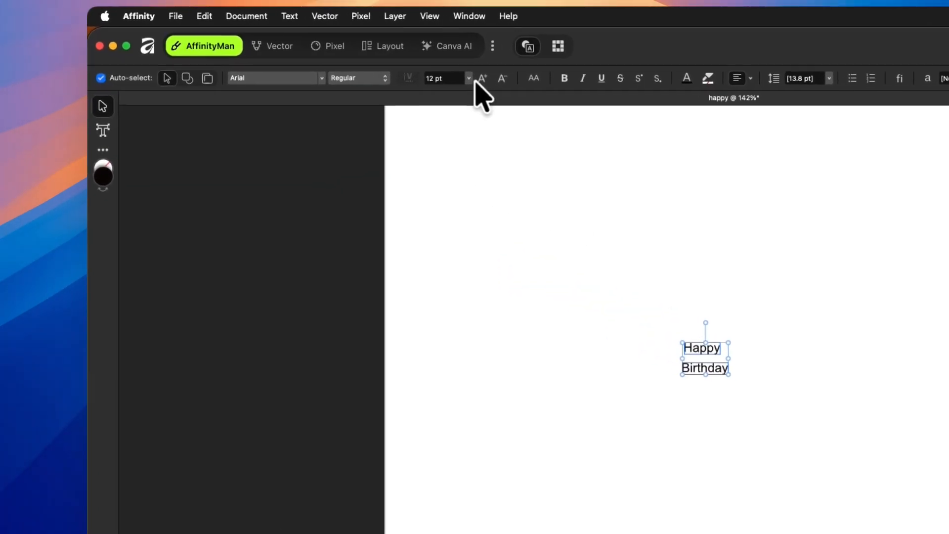
left_click(468, 78)
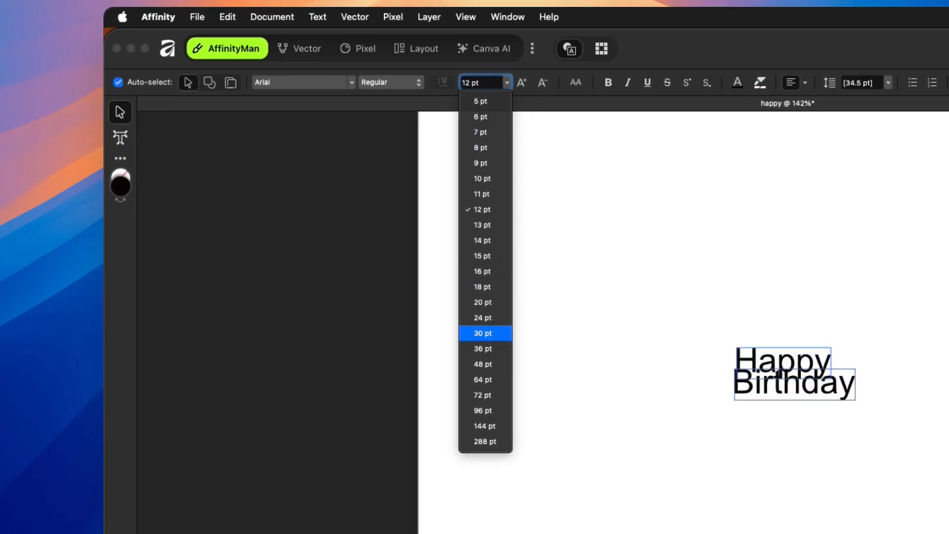
left_click(491, 332)
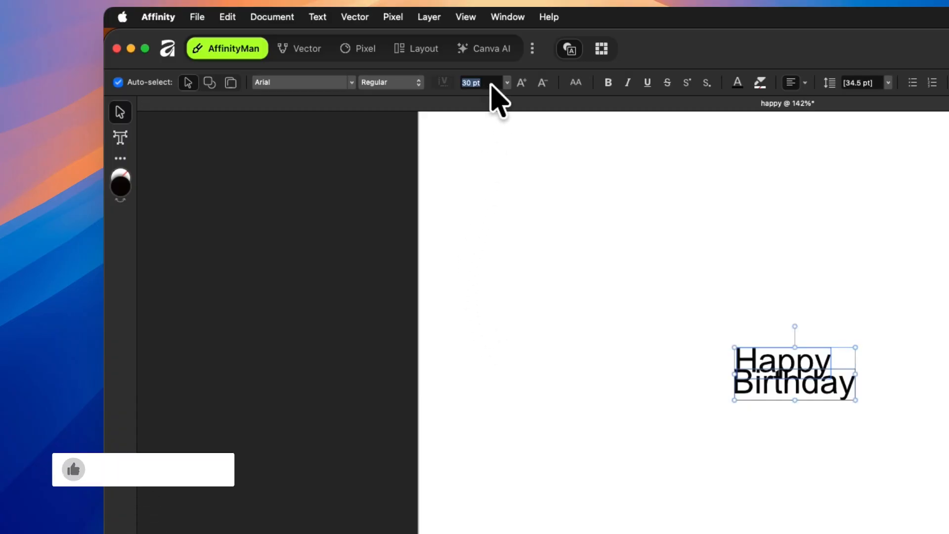
left_click(490, 84)
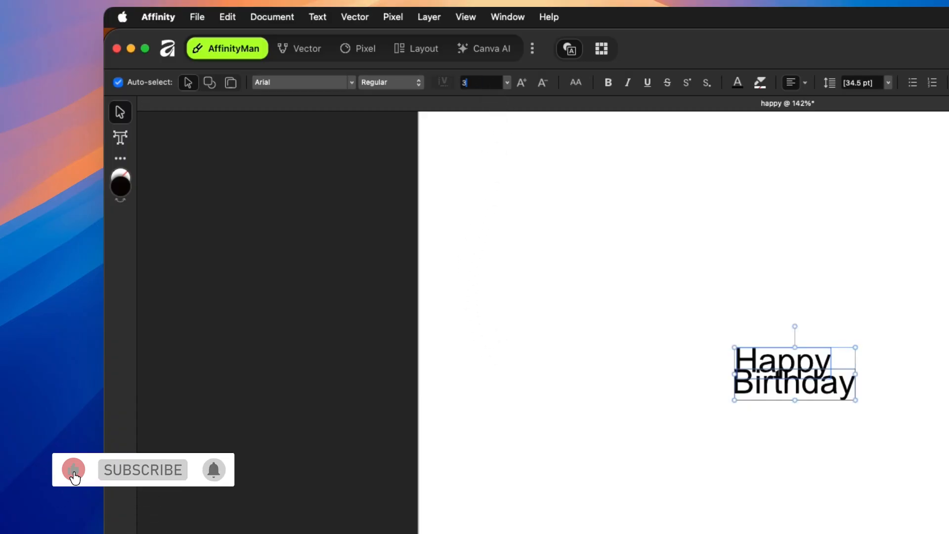
type("36")
key("Return")
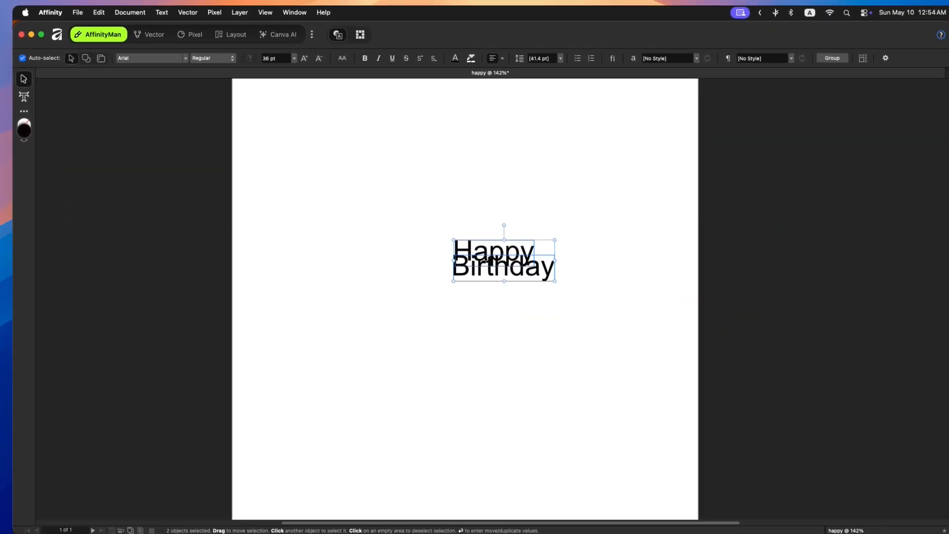
- Reposition the "Happy" and "Birthday" texts so they stack neatly, centred over each other
left_click_drag(518, 263, 477, 287)
left_click(536, 269)
left_click_drag(527, 322, 536, 313)
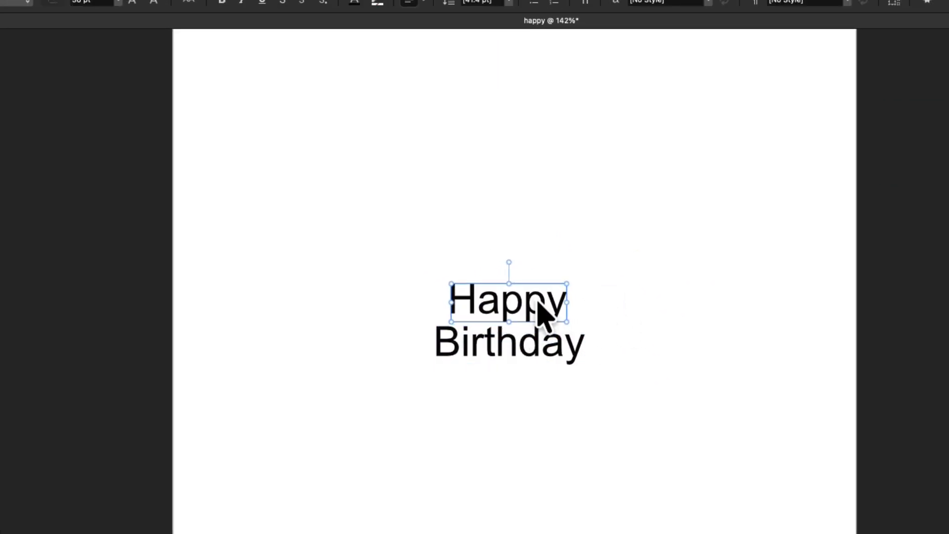
left_click(660, 306)
- Select both text objects and change their font to Apple Chancery
left_click_drag(663, 258, 435, 388)
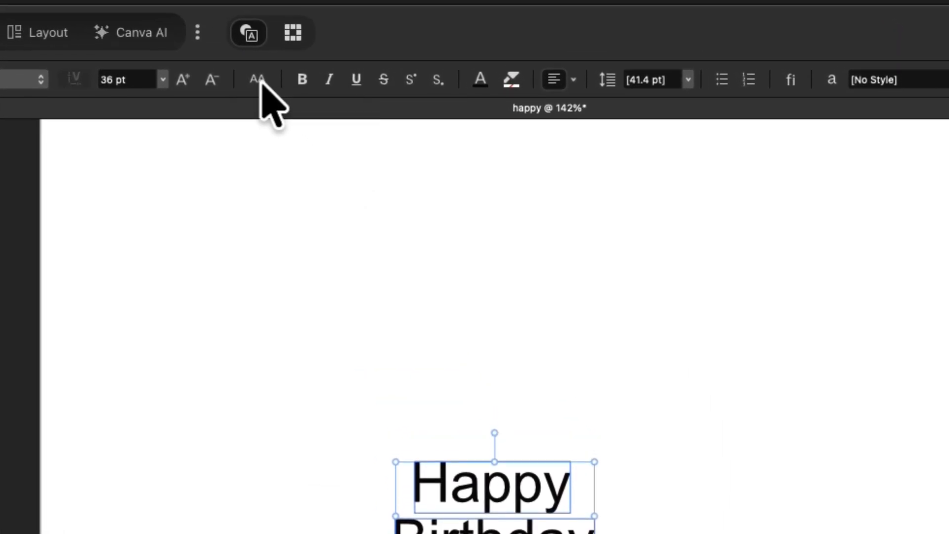
left_click(258, 80)
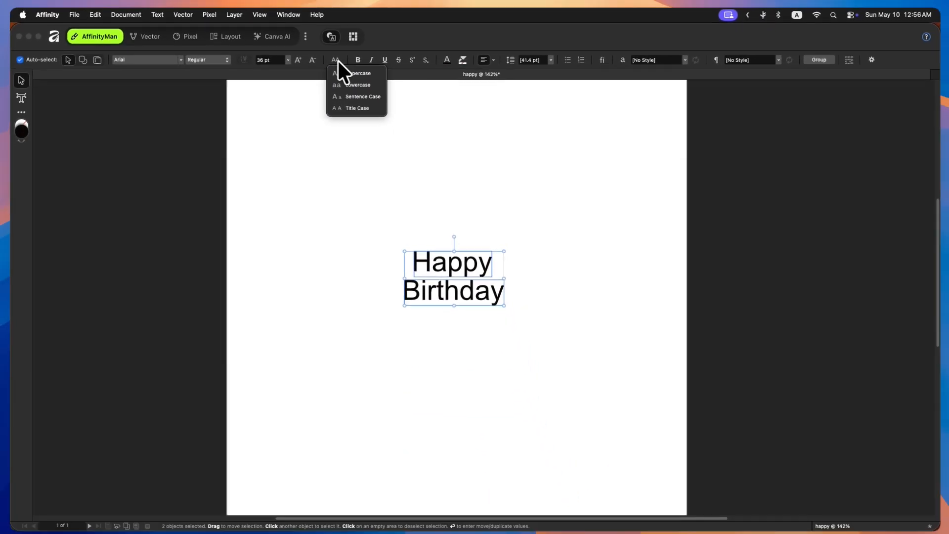
left_click(338, 61)
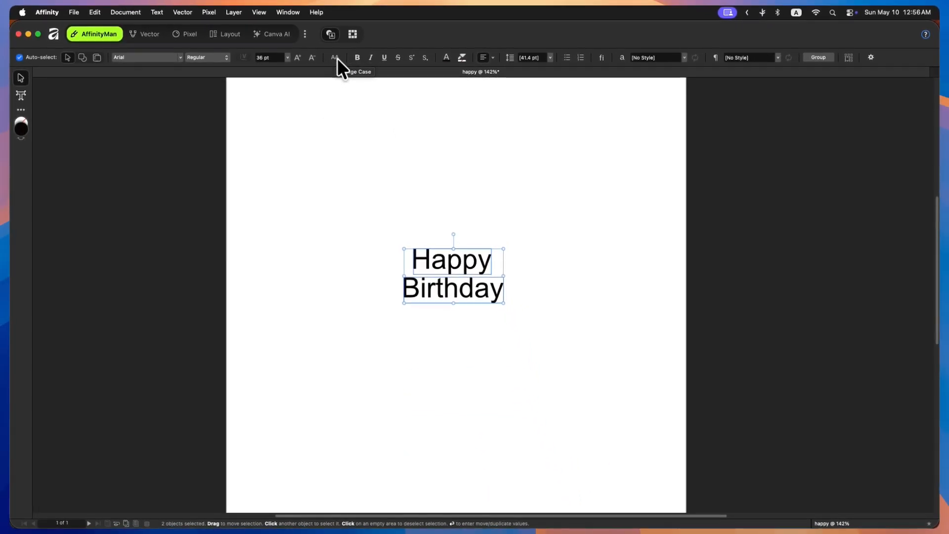
left_click(182, 60)
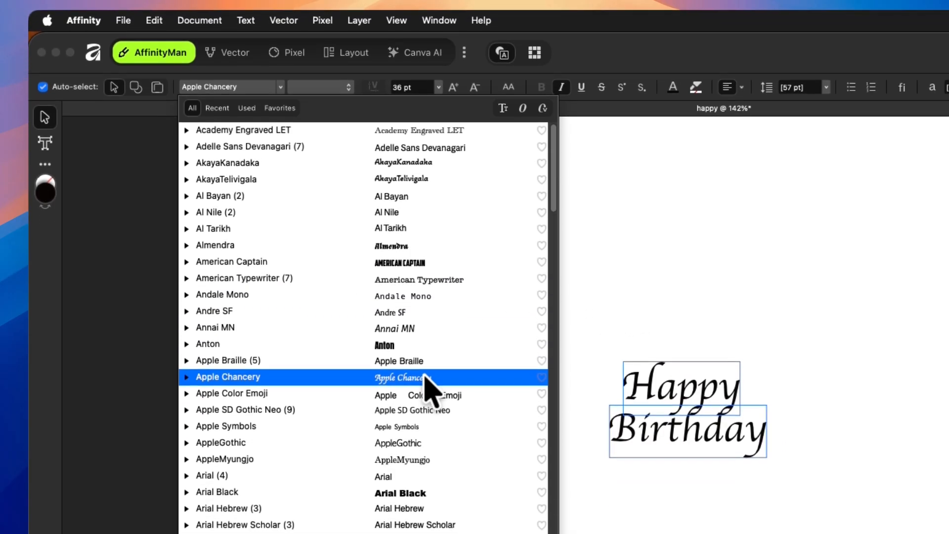
left_click(425, 448)
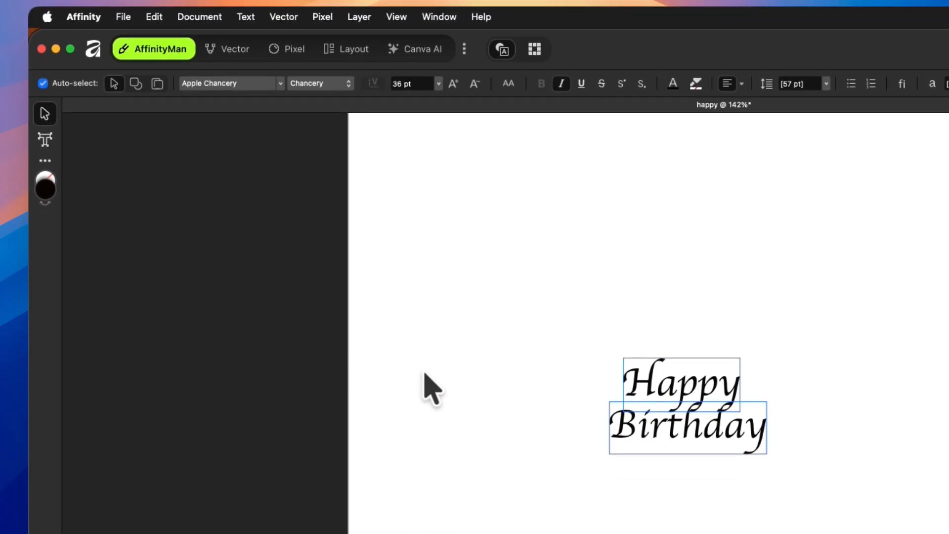
- Select all text and colour it red from the colour spectrum
key("super+a")
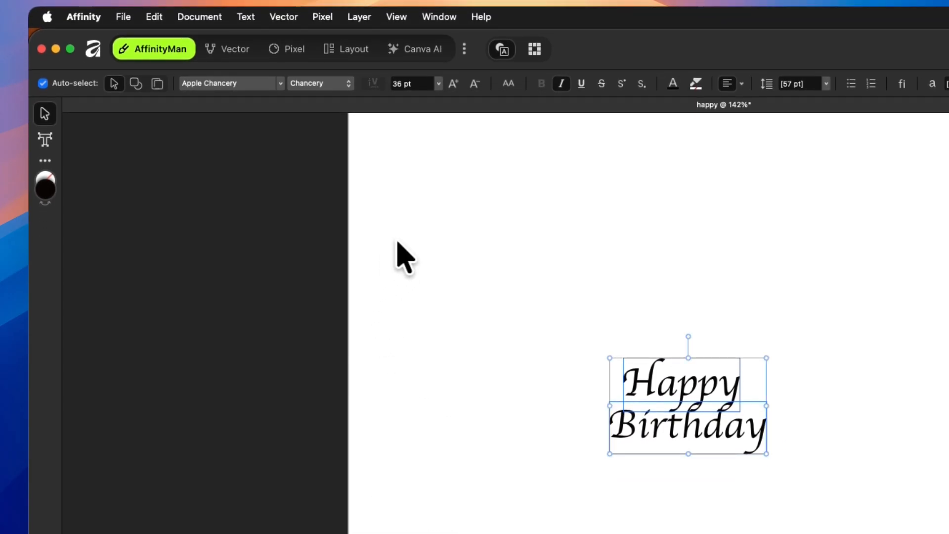
left_click(673, 84)
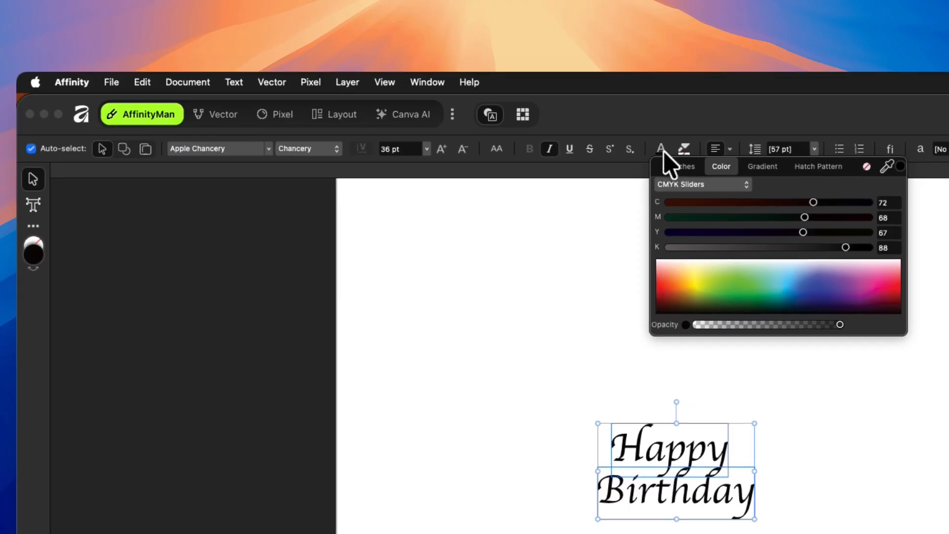
left_click(668, 284)
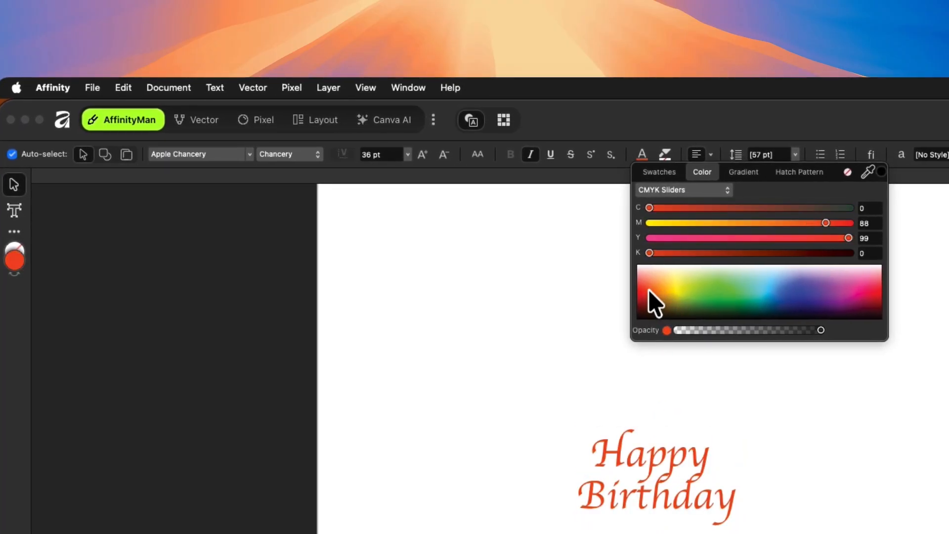
left_click_drag(647, 290, 648, 291)
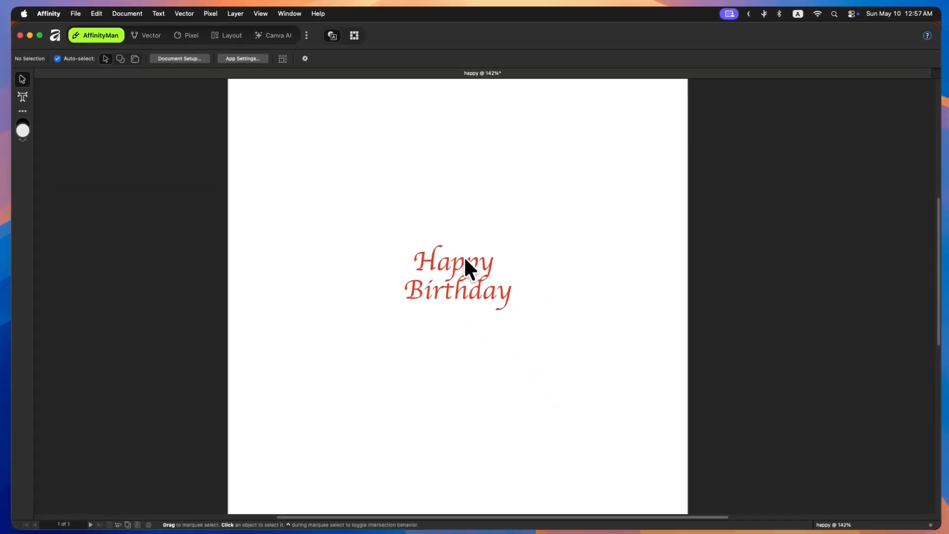
- Nudge the "Happy" line slightly to align it with "Birthday", then deselect everything
left_click(665, 457)
left_click_drag(473, 253, 459, 251)
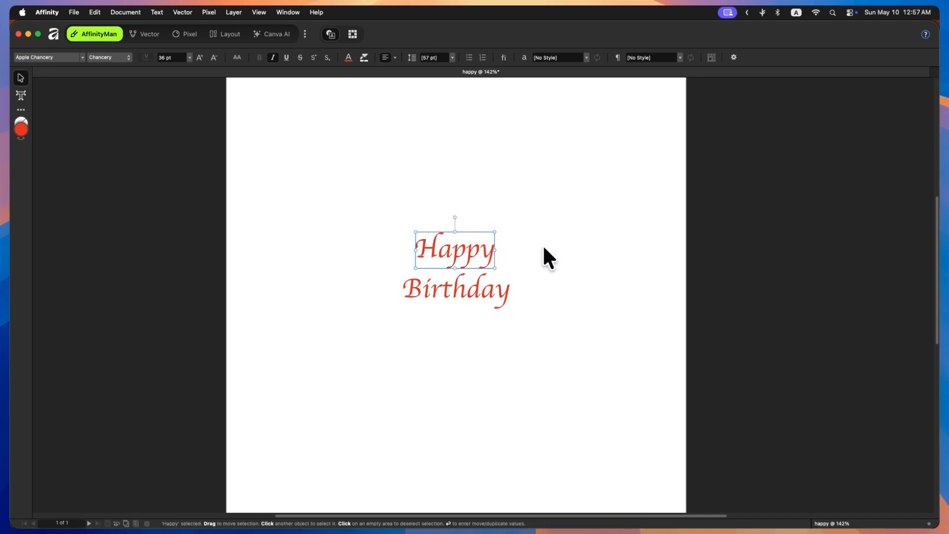
scroll(543, 247, "right", 2)
left_click_drag(378, 228, 534, 334)
left_click(551, 245)
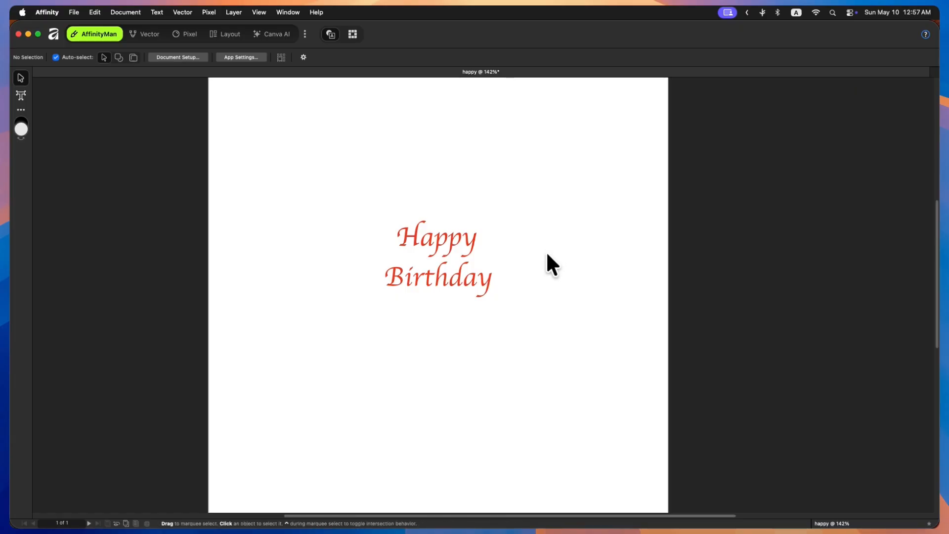
- Open Customize Tools, search for "shape", add the Shapes tool to the tool list and pick it
right_click(28, 282)
left_click(68, 361)
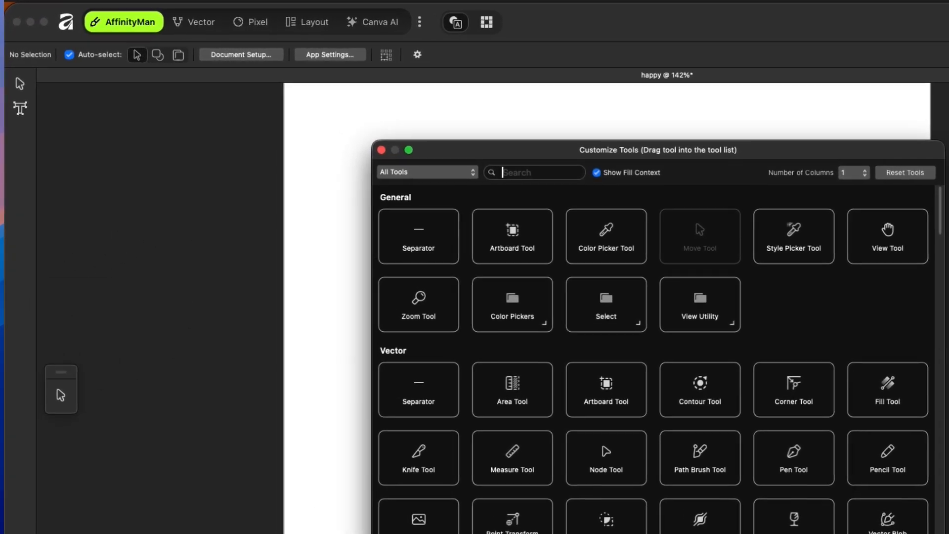
type("shape")
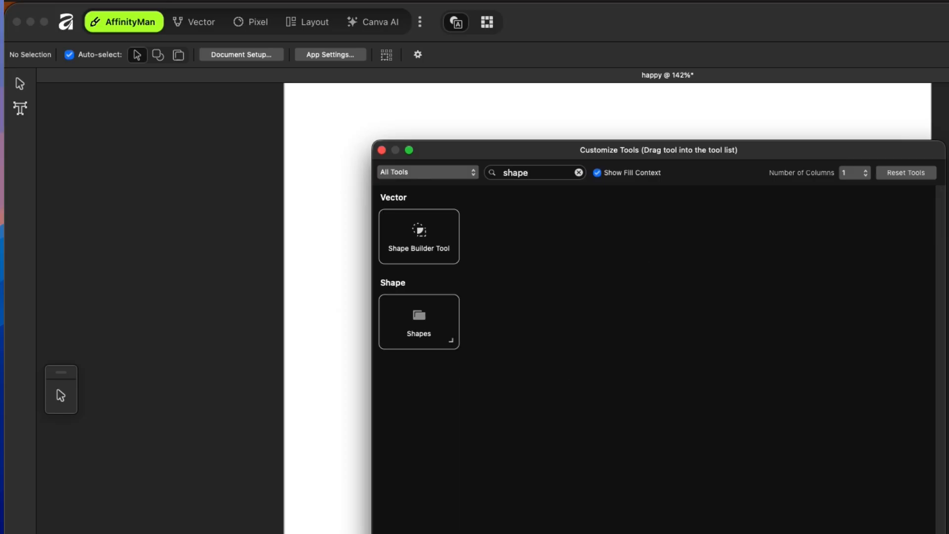
left_click_drag(419, 324, 31, 144)
left_click(381, 150)
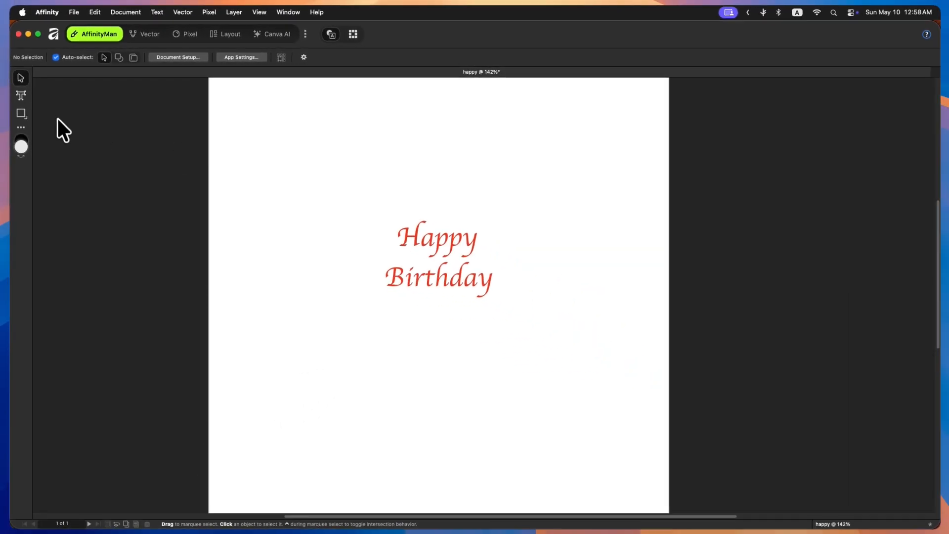
left_click(21, 113)
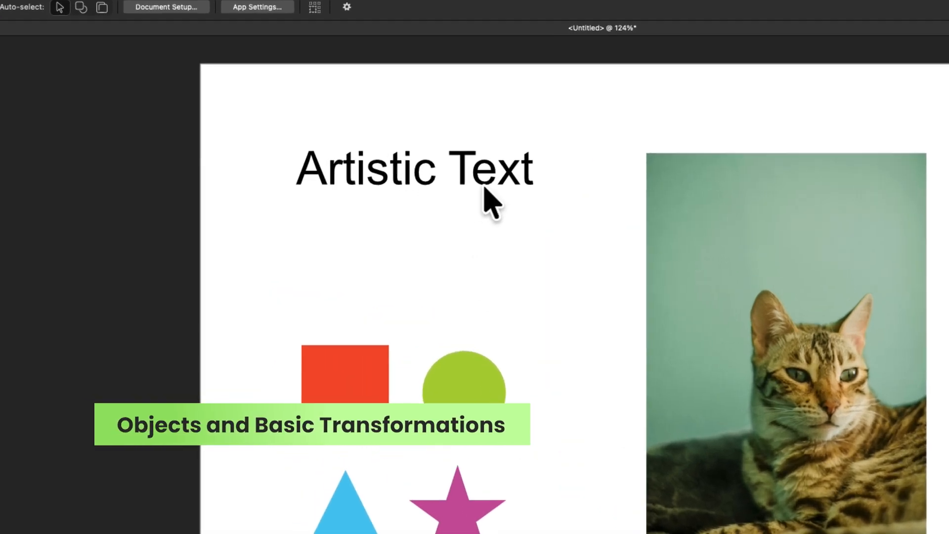
- Practise selecting objects: the heading, the four shapes with a marquee, and the cat photo
left_click(398, 182)
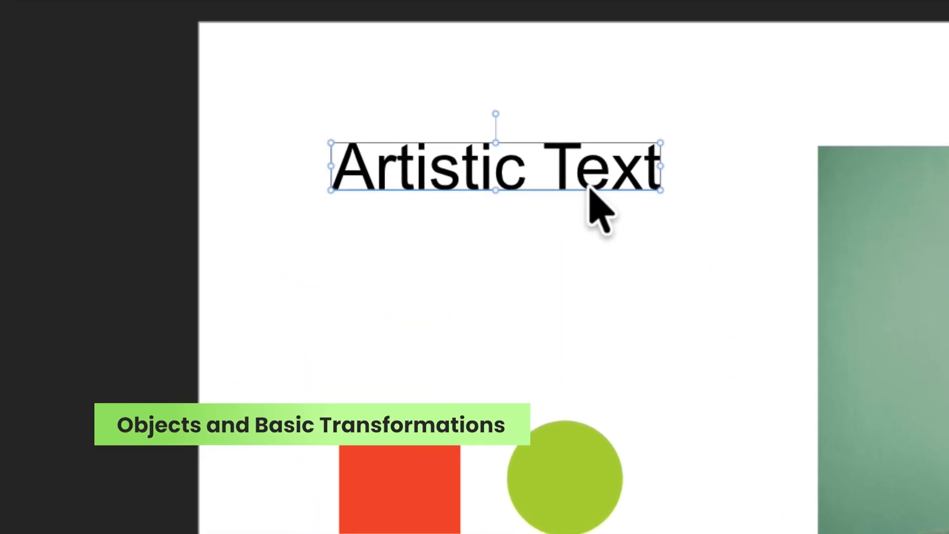
left_click_drag(284, 380, 736, 496)
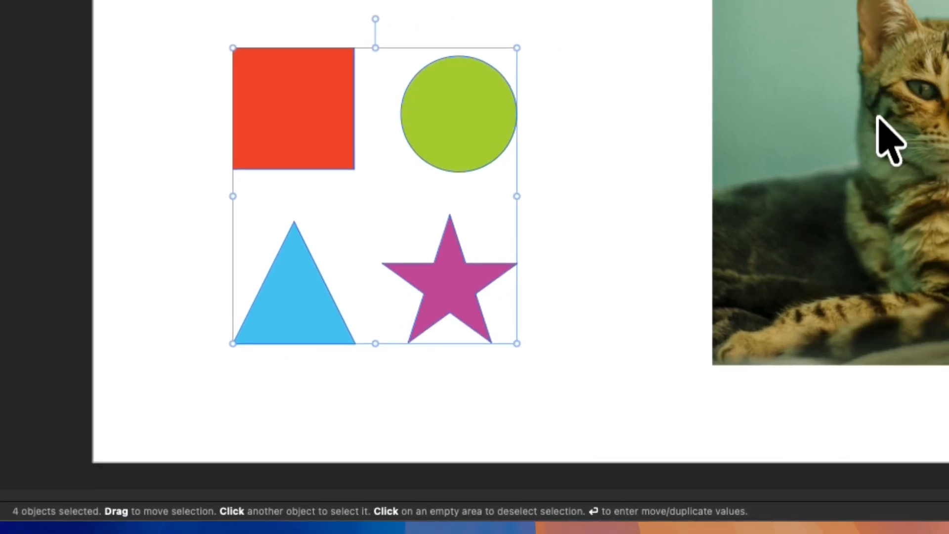
left_click(784, 144)
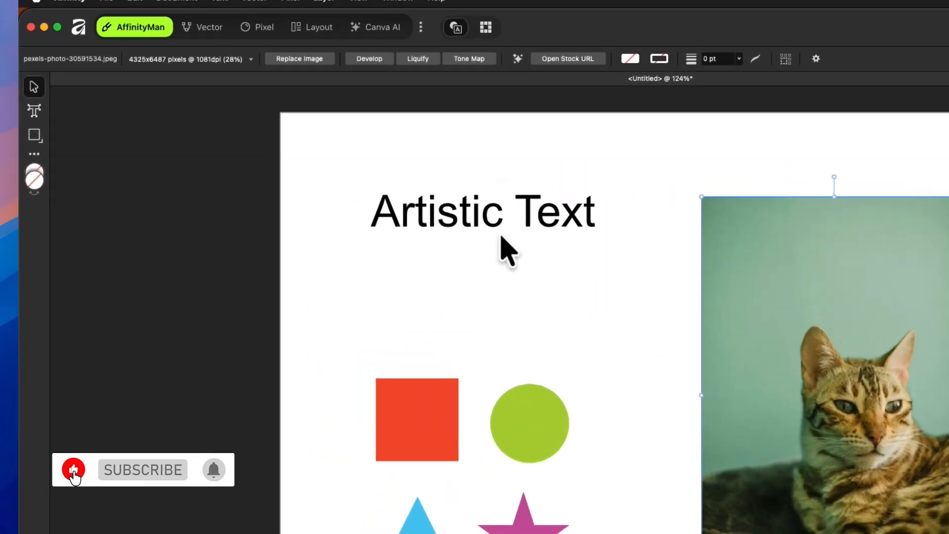
left_click(489, 225)
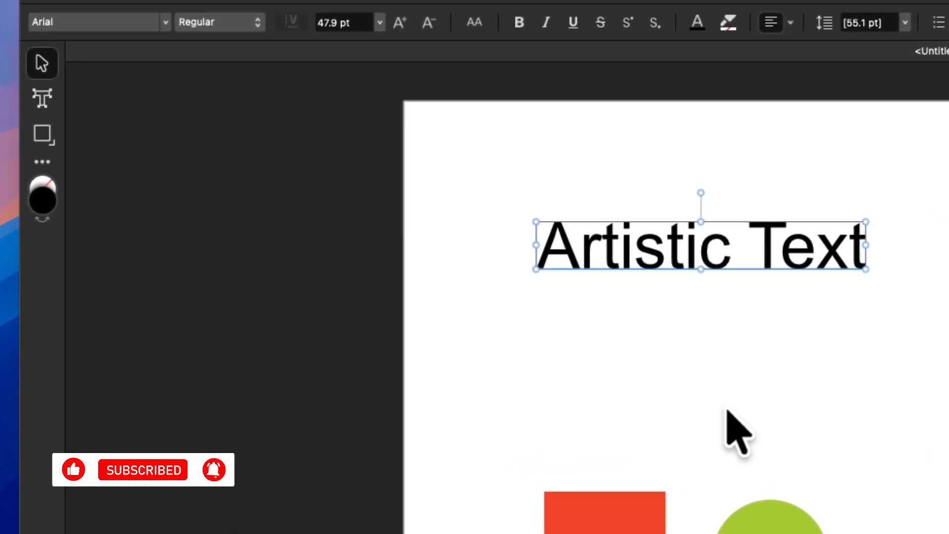
left_click_drag(490, 392, 854, 533)
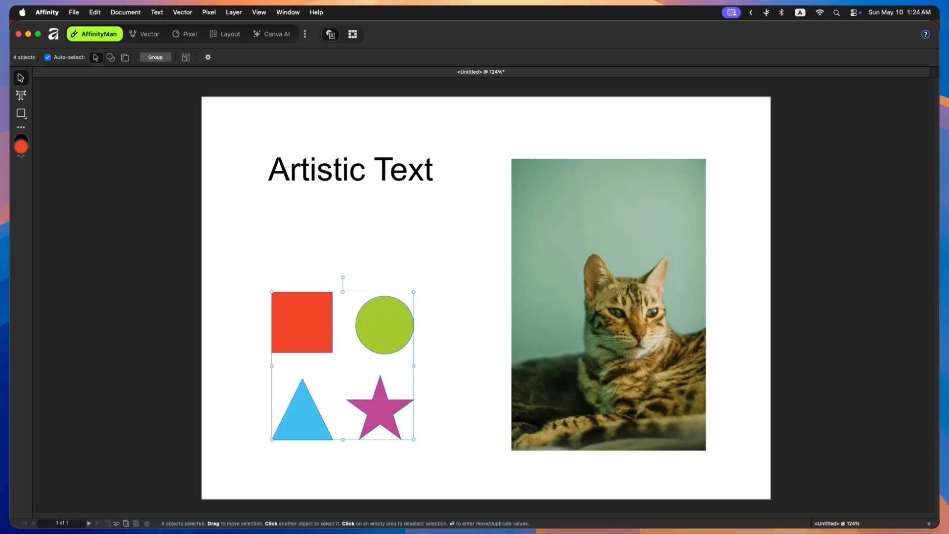
left_click(563, 276)
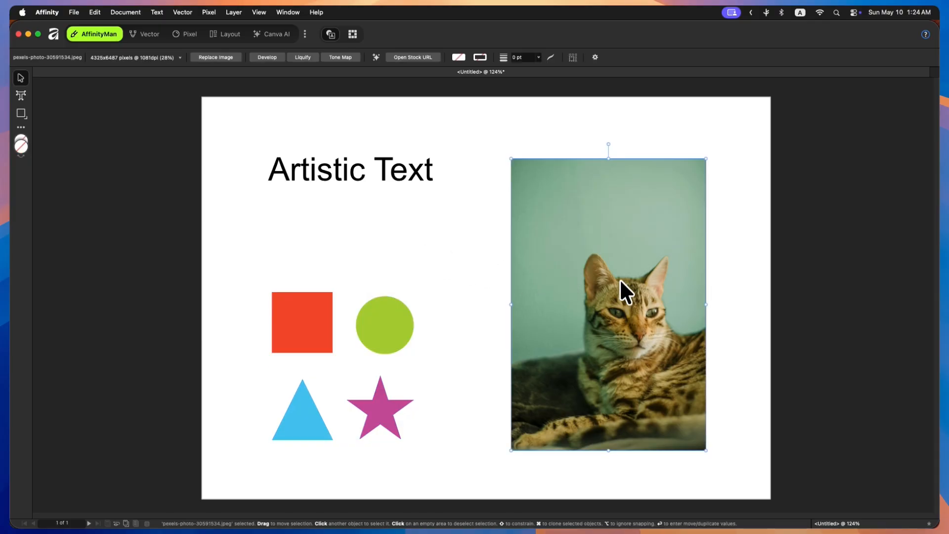
- Resize the cat photo slightly by dragging its corner handles inward
mouse_move(597, 292)
left_mouse_down()
mouse_move(625, 262)
mouse_move(595, 289)
left_mouse_up()
left_click_drag(510, 155, 525, 199)
left_click_drag(710, 160, 672, 221)
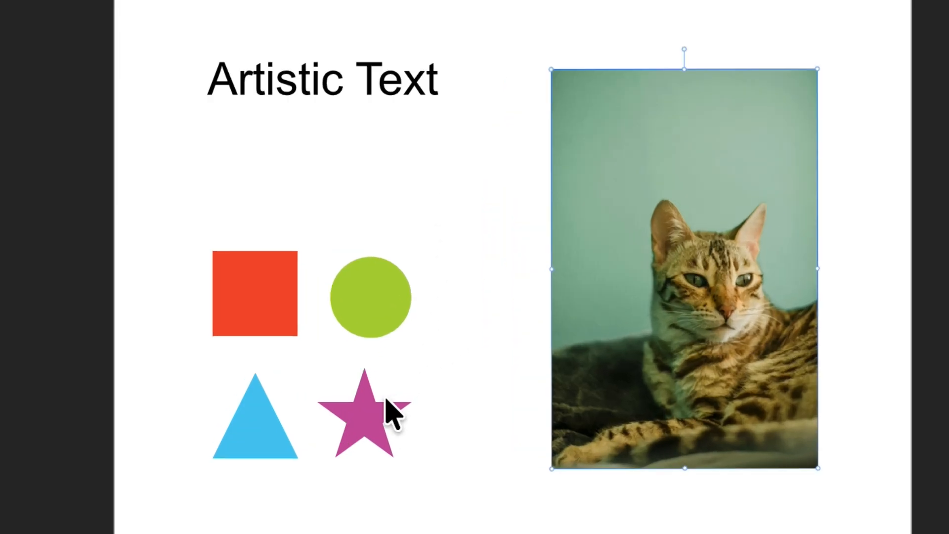
- Select the star, enlarge it with its side and top handles, and rotate it slightly
left_click(388, 429)
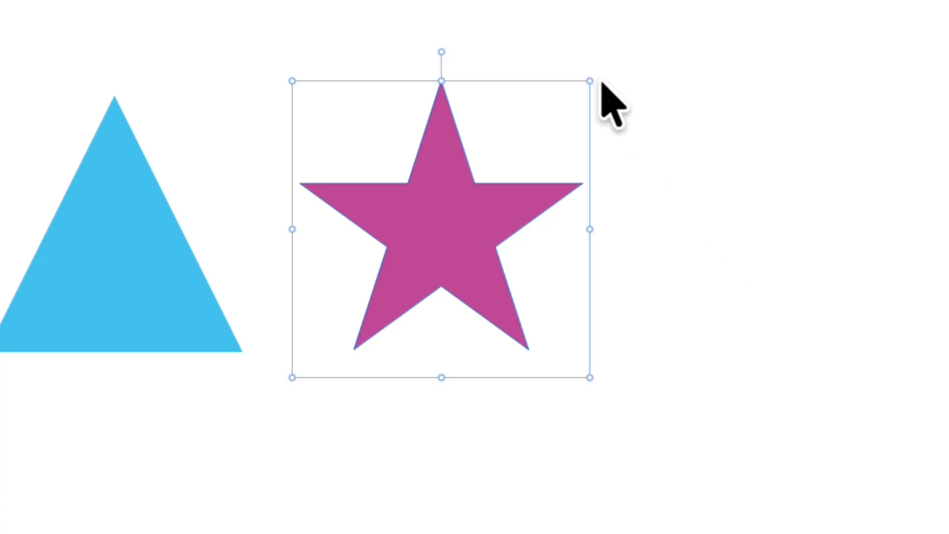
left_click_drag(600, 82, 491, 146)
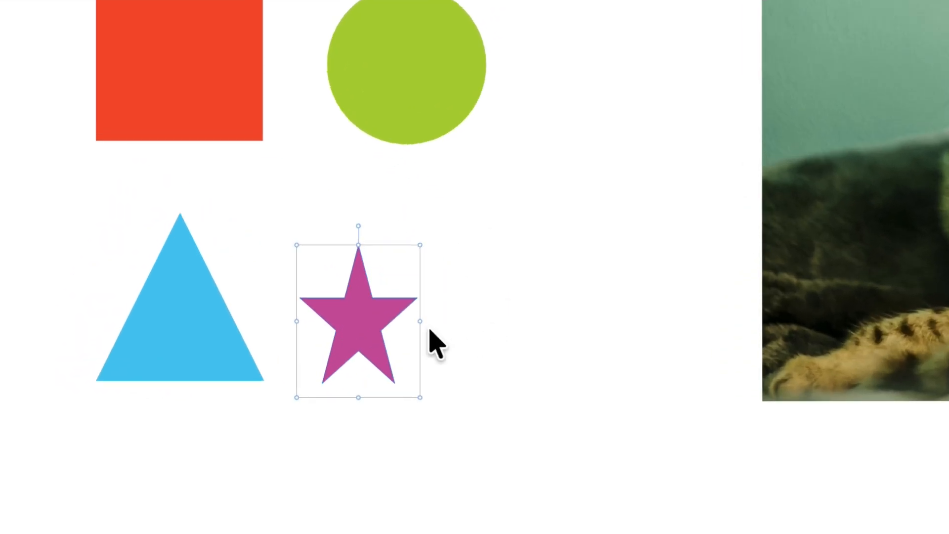
left_click_drag(450, 327, 518, 330)
left_click_drag(348, 206, 343, 131)
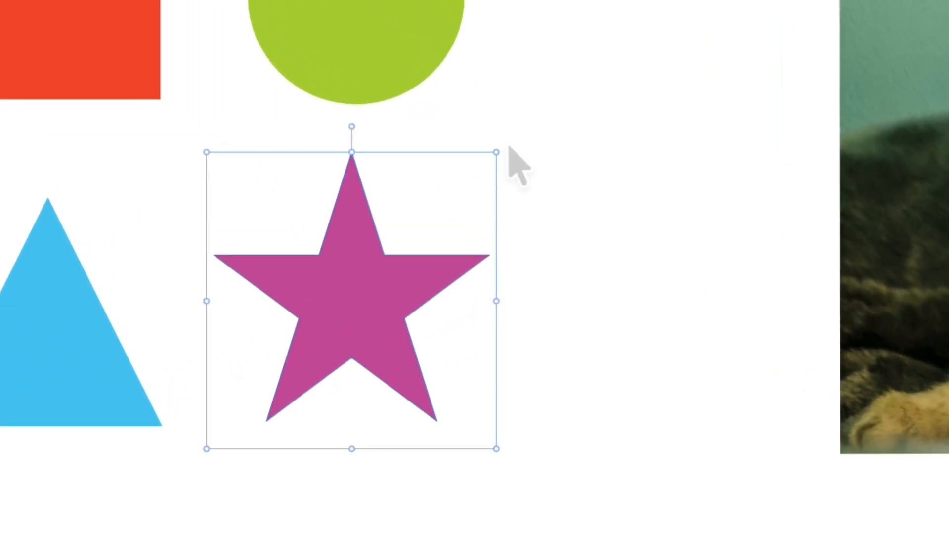
left_click_drag(525, 217, 484, 414)
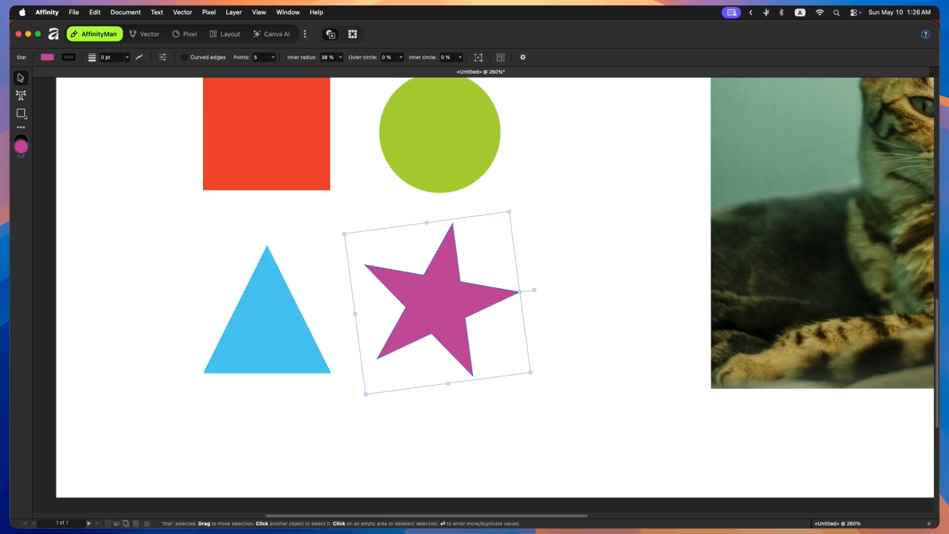
- Open the Transform panel and move it beside the canvas
left_click(288, 12)
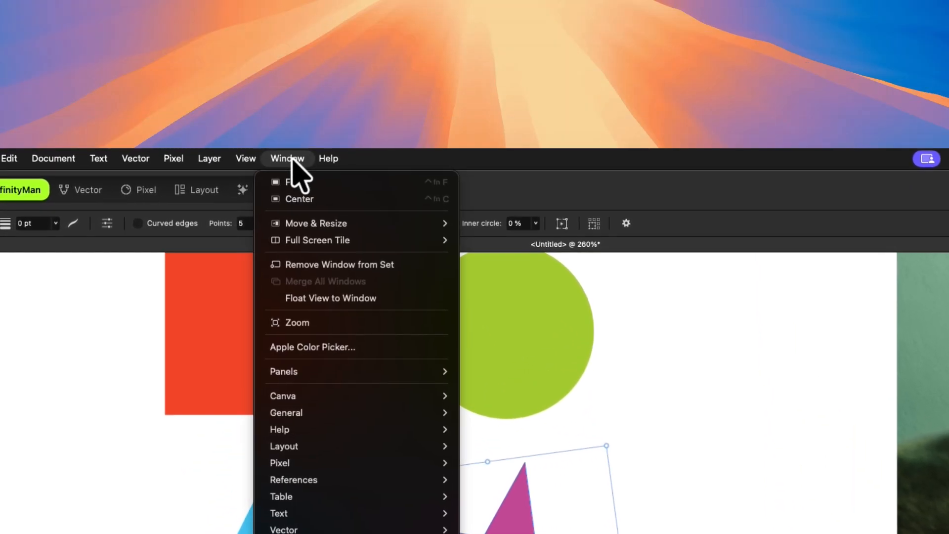
mouse_move(354, 415)
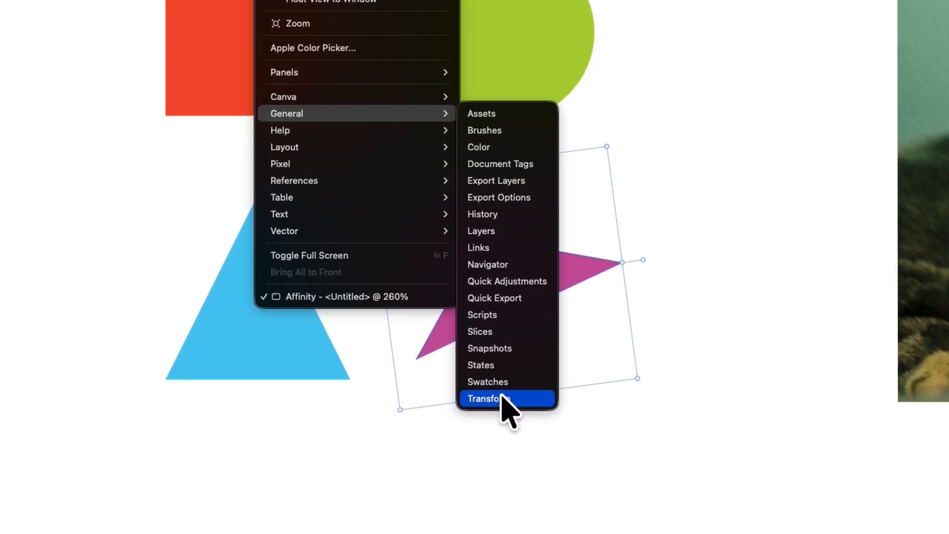
left_click(504, 395)
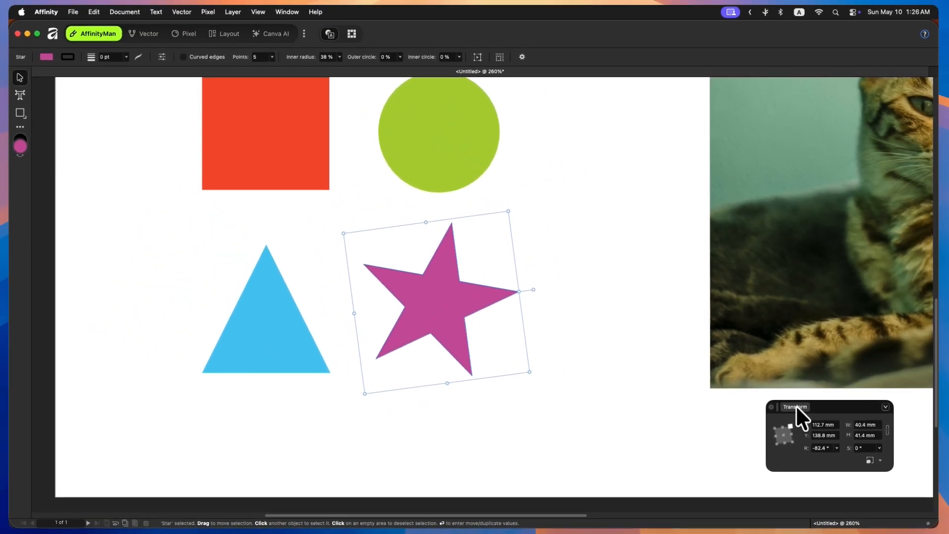
left_click_drag(796, 405, 86, 99)
- Select the red square and examine the Transform panel's position, size, rotation and shear controls
scroll(389, 387, "up", 5)
scroll(389, 386, "left", 5)
left_click(380, 269)
left_click(158, 113)
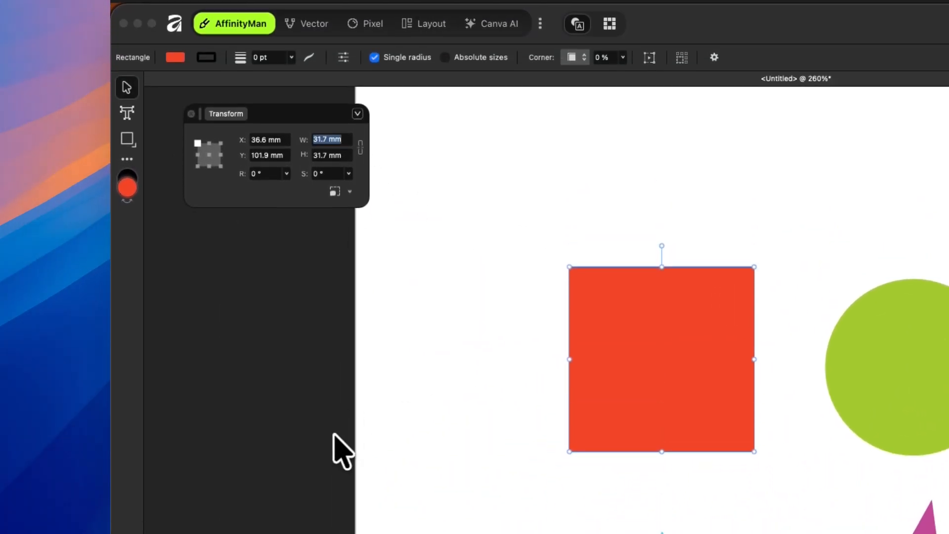
left_click(328, 155)
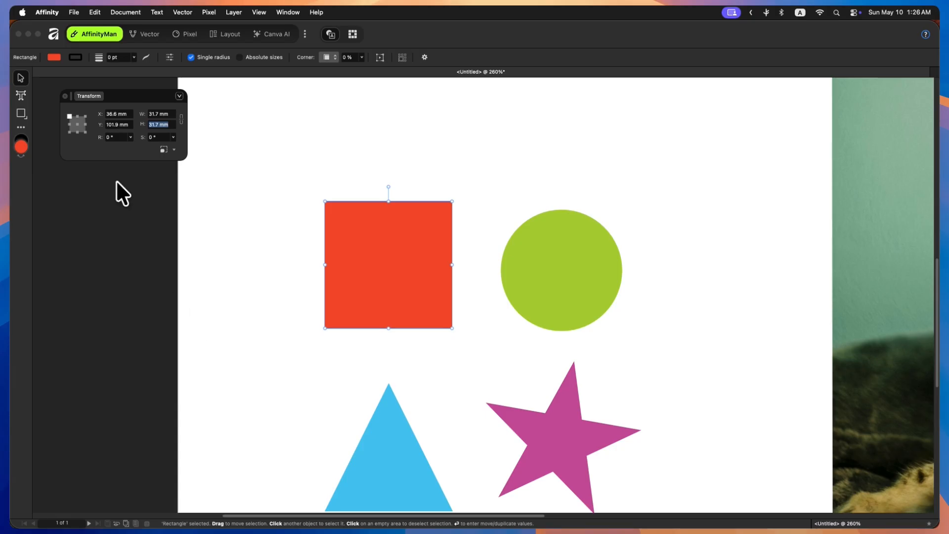
left_click(286, 159)
left_click_drag(289, 173, 311, 171)
left_click(370, 156)
mouse_move(370, 171)
left_mouse_down()
mouse_move(353, 177)
mouse_move(371, 171)
left_mouse_up()
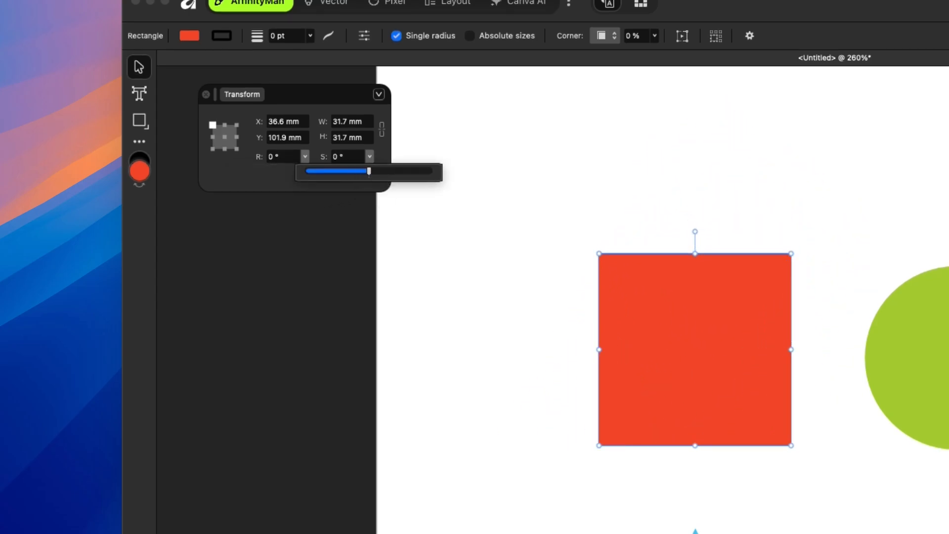
- Set the square's X position to 42 mm and Y position to 109 mm
left_click(296, 121)
type("42")
key("Tab")
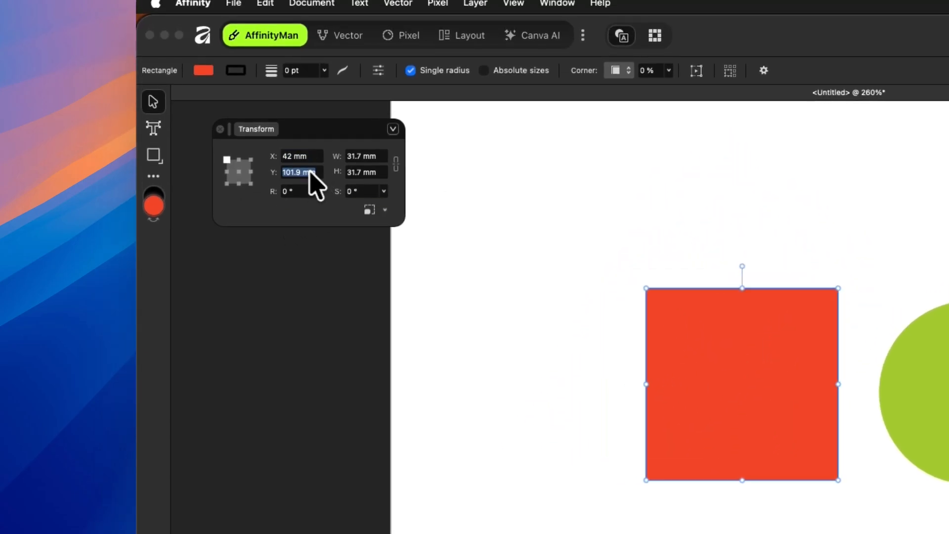
type("109")
key("Return")
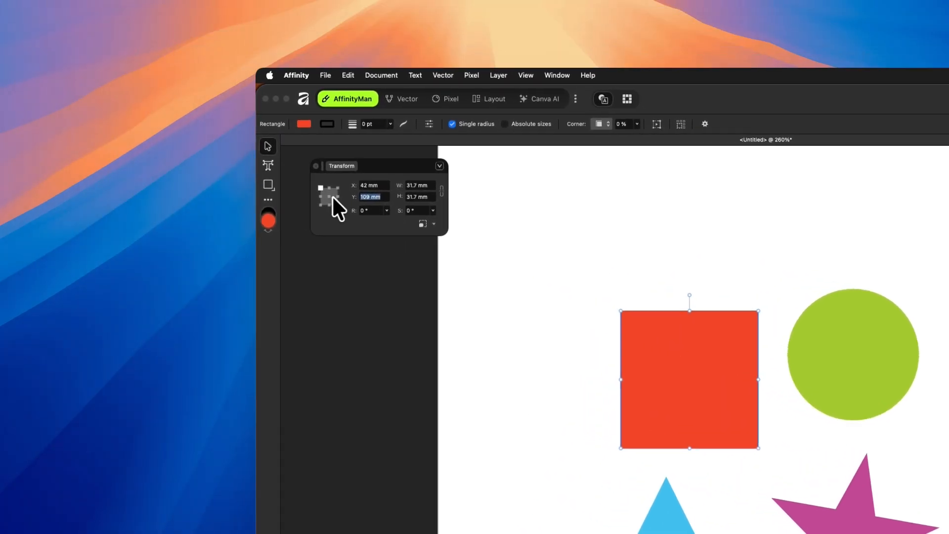
- Switch the Transform panel's anchor point to the centre, then deselect everything
left_click(78, 124)
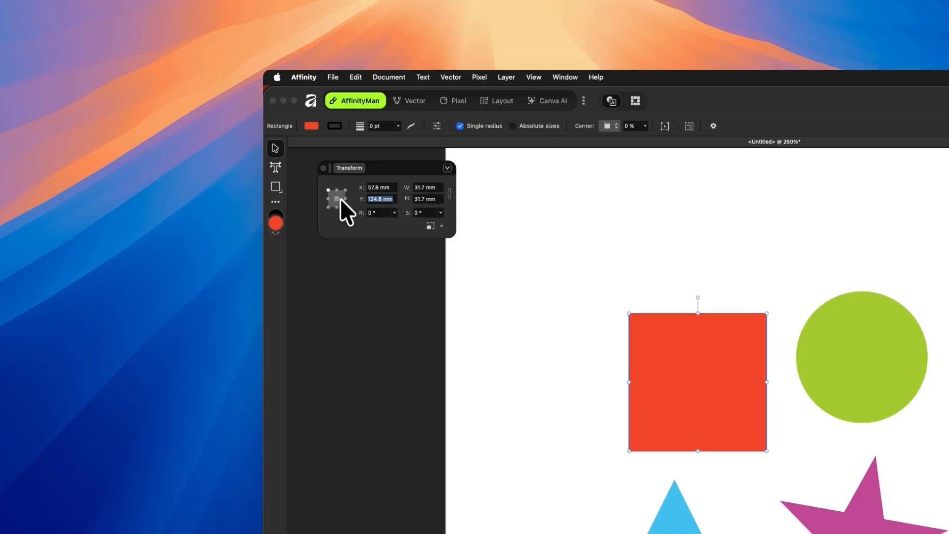
left_click(394, 214)
mouse_move(396, 221)
left_mouse_down()
mouse_move(385, 223)
mouse_move(394, 222)
left_mouse_up()
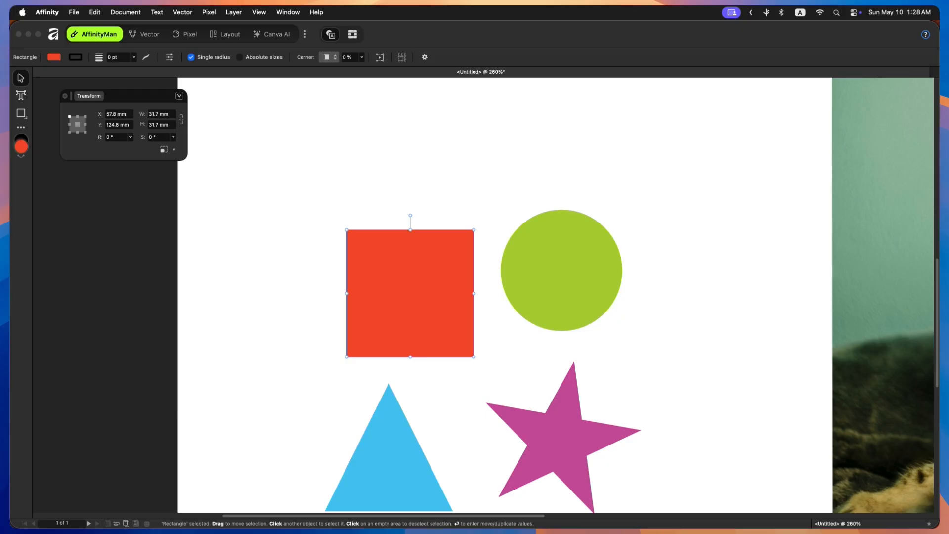
left_click(217, 162)
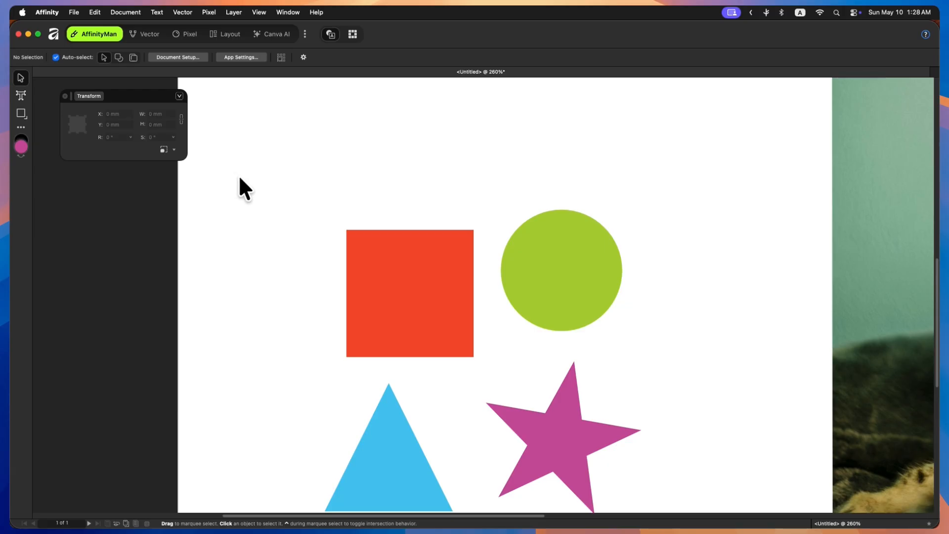
- Fit the whole page in view and select the heading and the square to inspect their transform values
key("super+0")
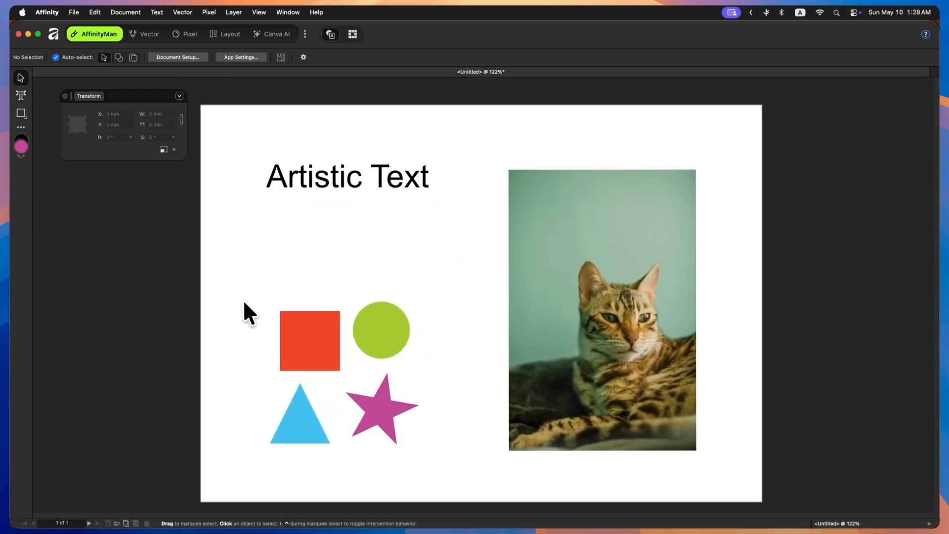
left_click_drag(245, 302, 250, 293)
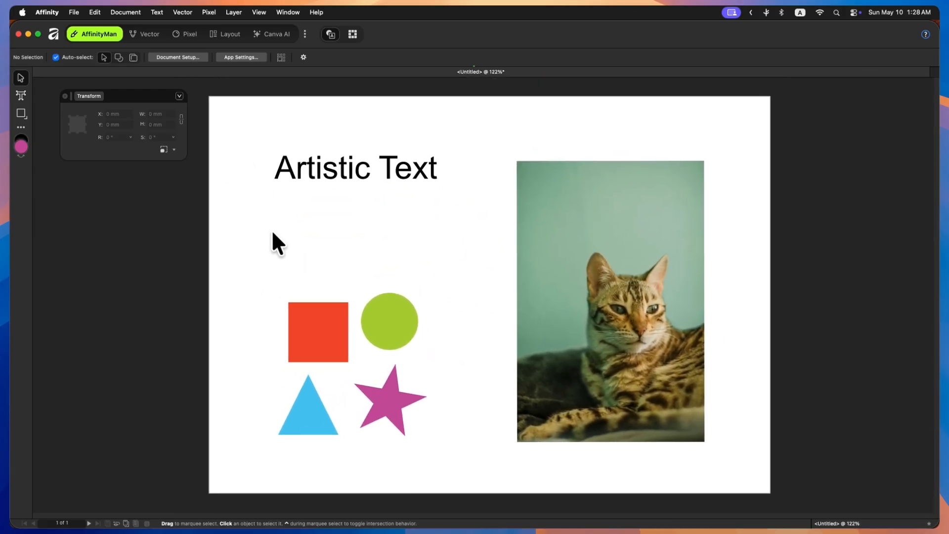
left_click(343, 171)
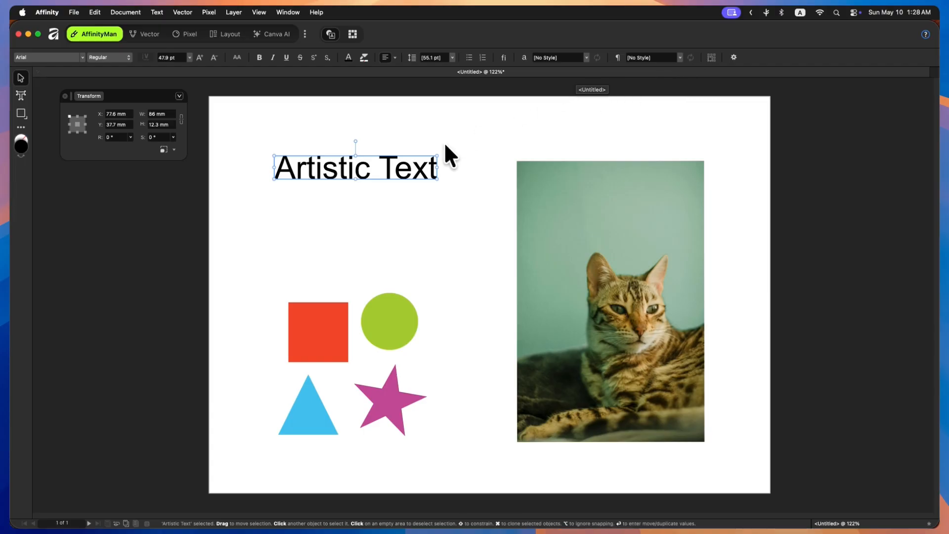
left_click(318, 316)
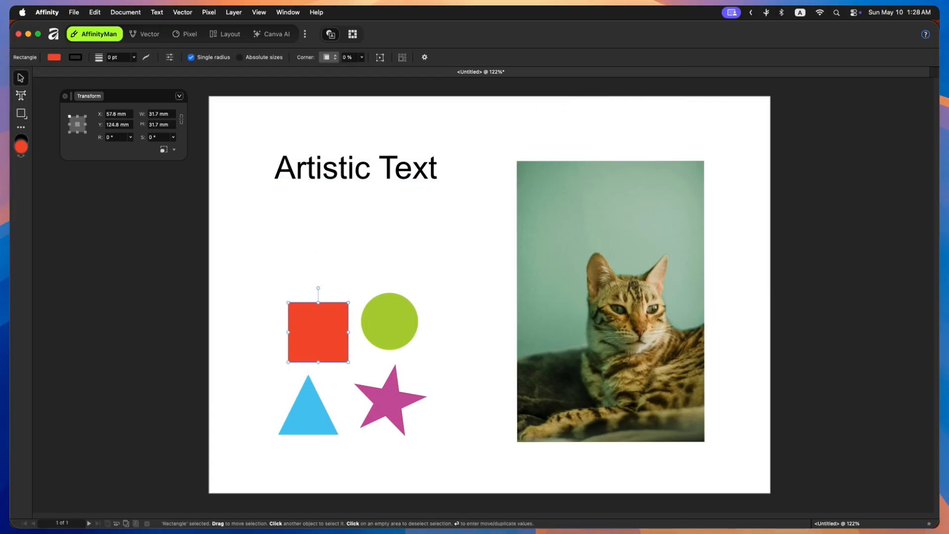
- Move the circle so it overlaps the square, and move the star up onto the circle
left_click(389, 316)
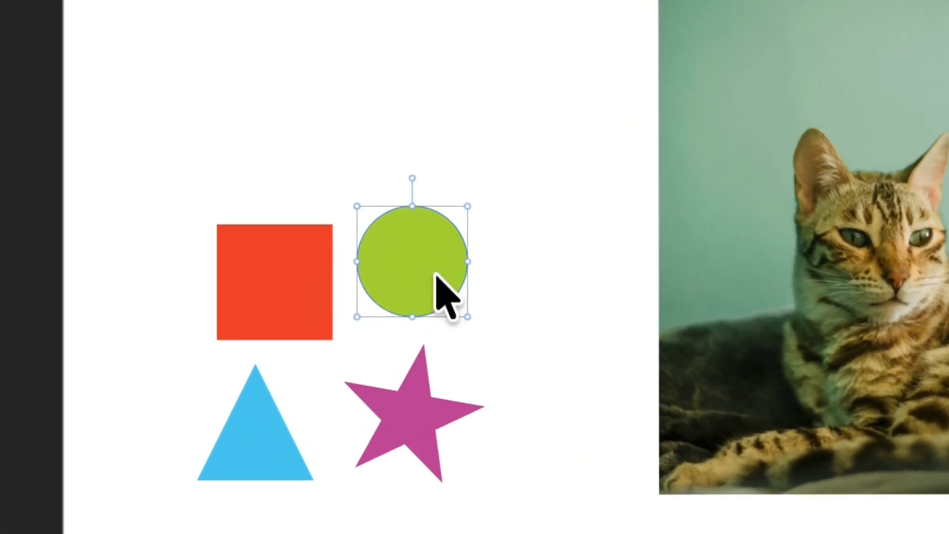
left_click_drag(403, 332, 361, 329)
left_click_drag(413, 387, 399, 205)
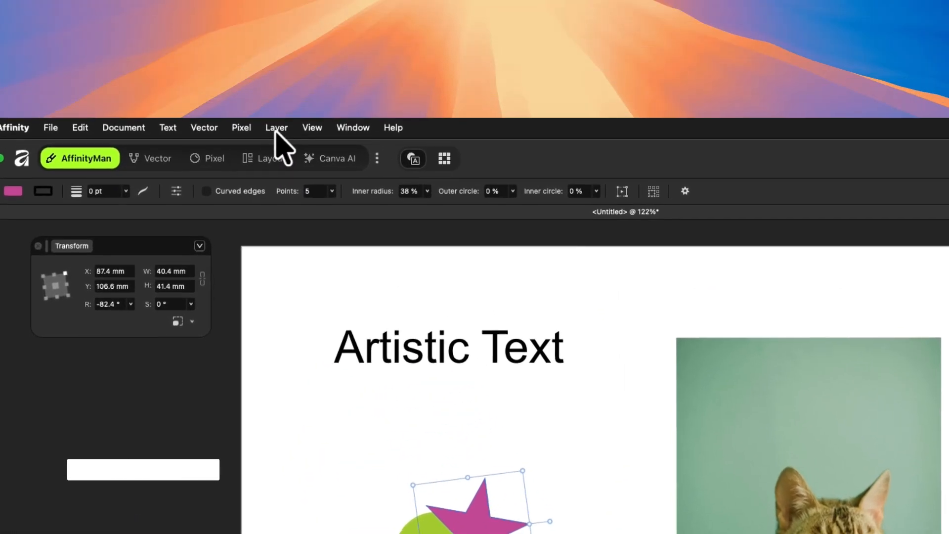
- Send the star to the back of the stacking order, then deselect
left_click(277, 127)
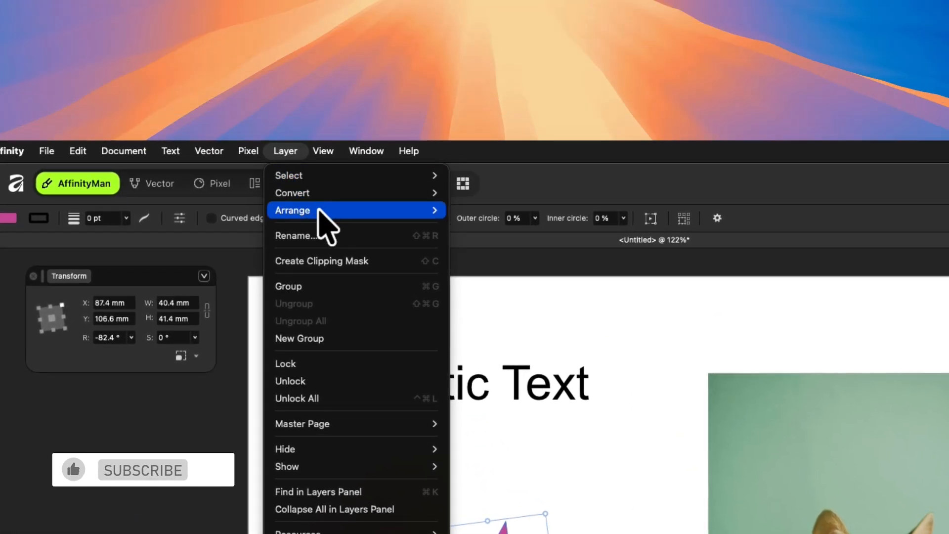
mouse_move(310, 187)
mouse_move(484, 218)
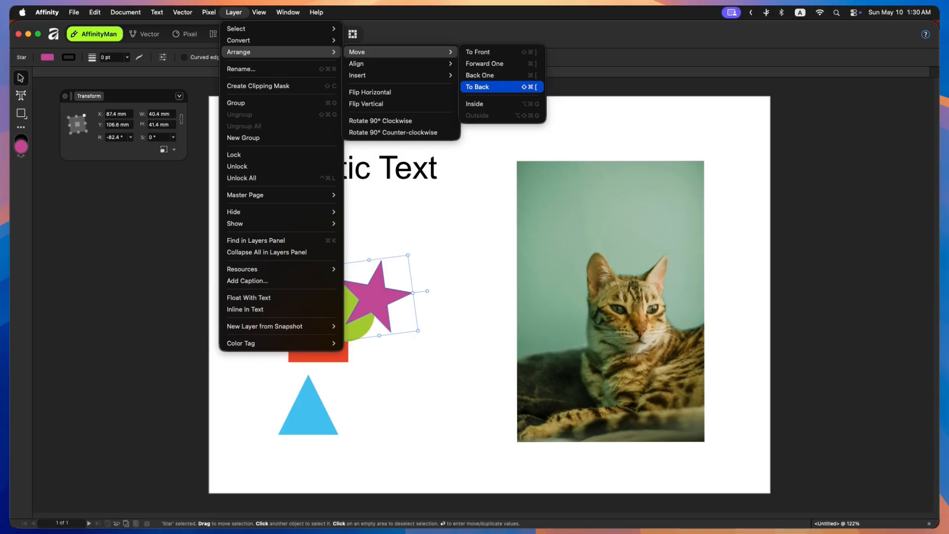
left_click(486, 86)
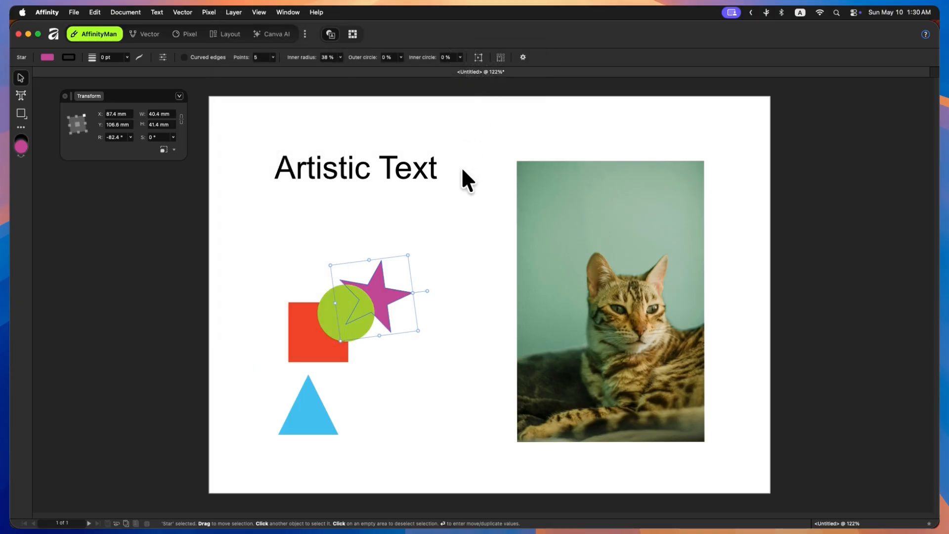
left_click(452, 212)
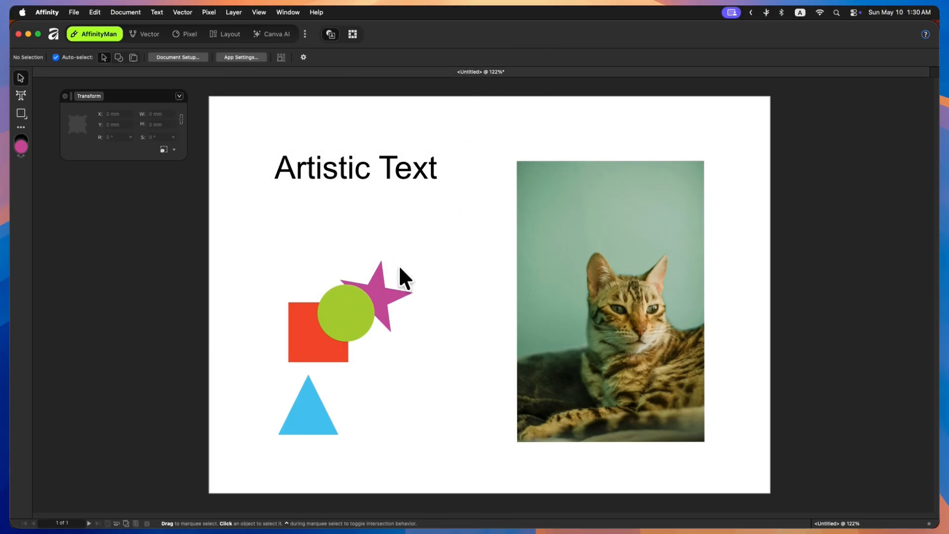